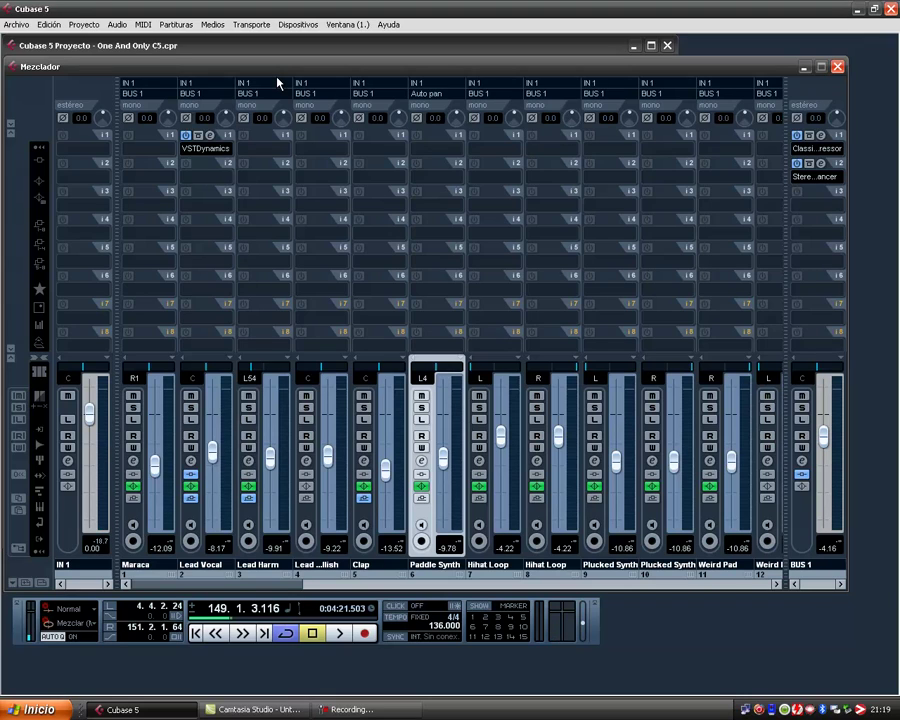
- Play the song from the left locator and collapse the mixer's extended insert section
key(KP_1)
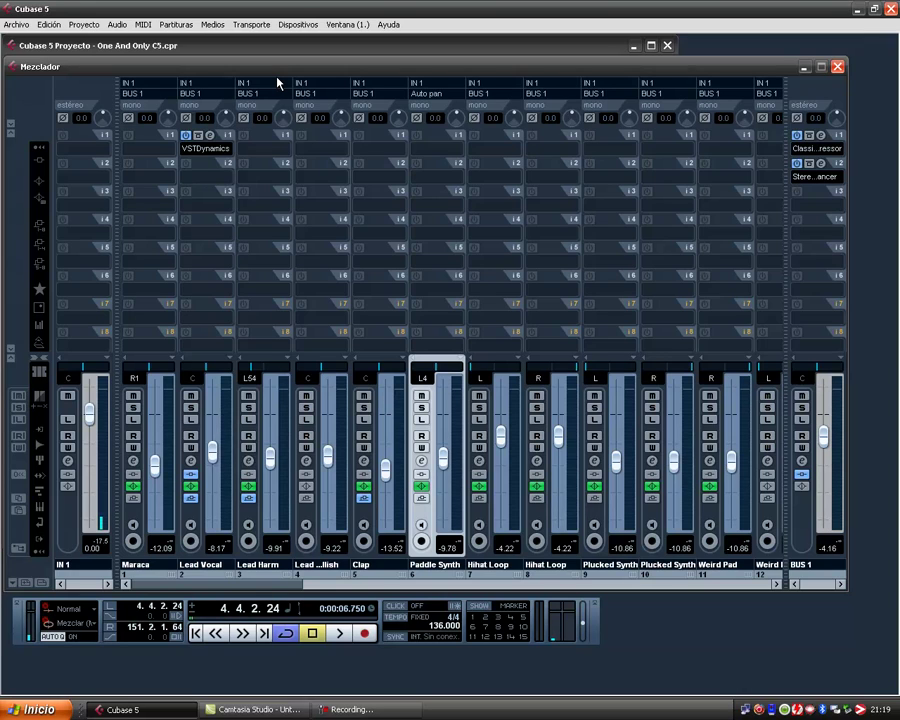
key(space)
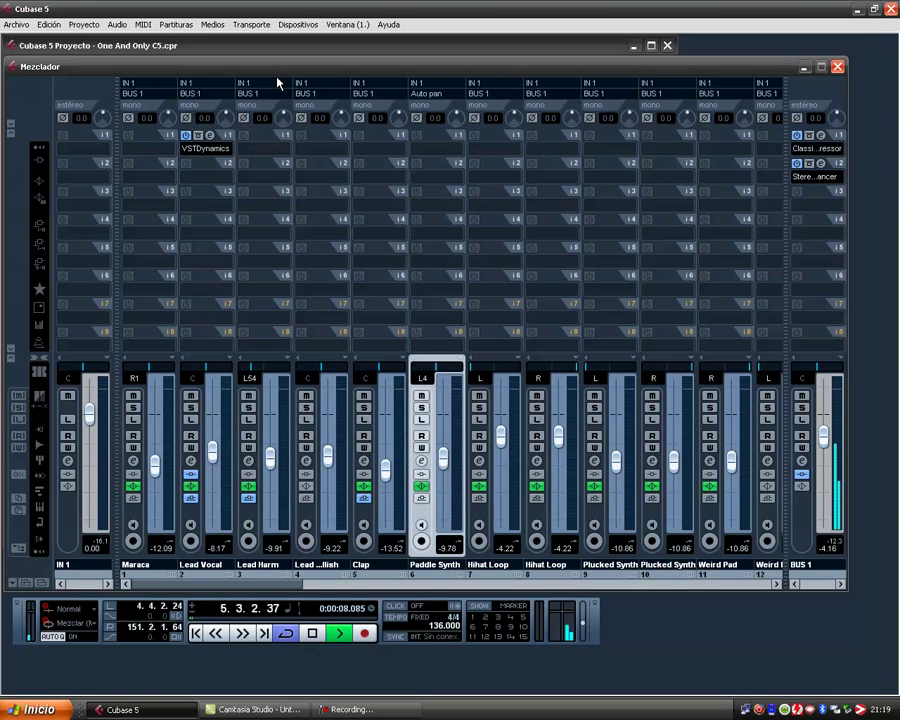
click(11, 349)
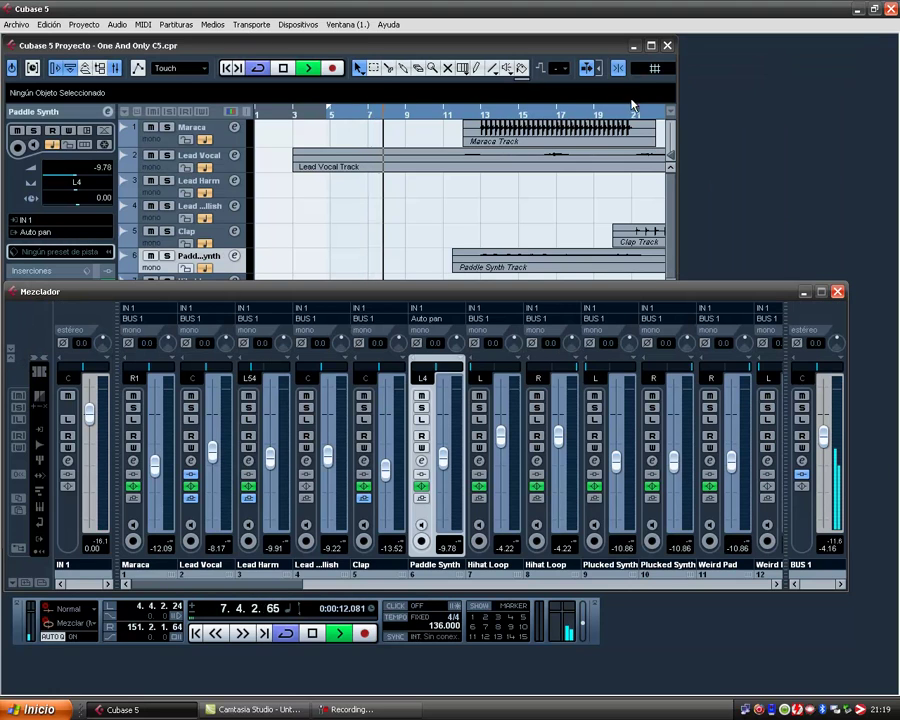
- Maximize the project window, zoom out until the whole arrangement fits, and stop playback
click(652, 46)
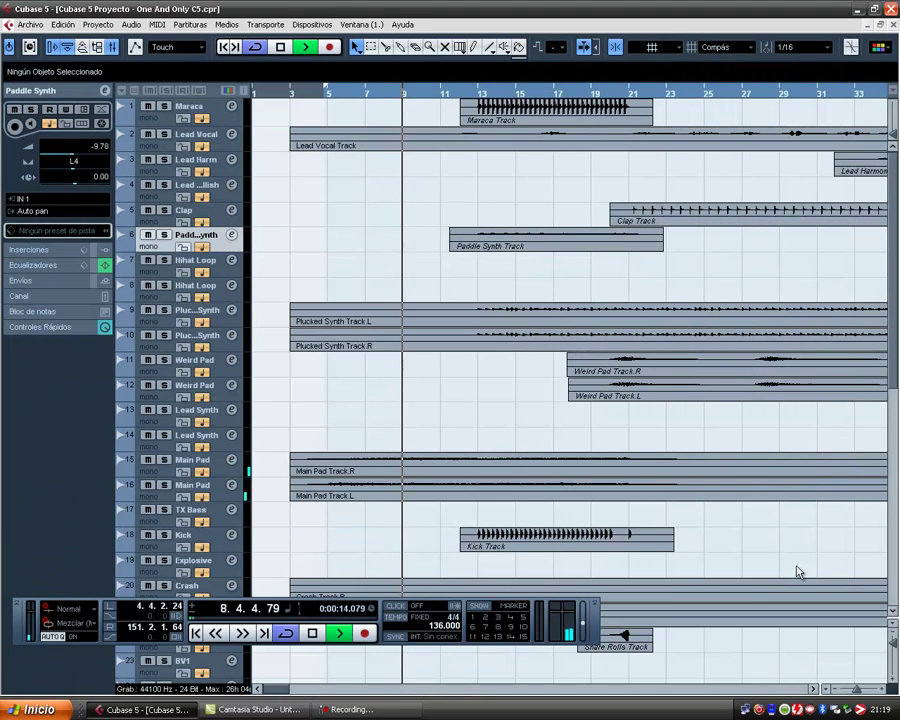
drag(860, 689, 848, 682)
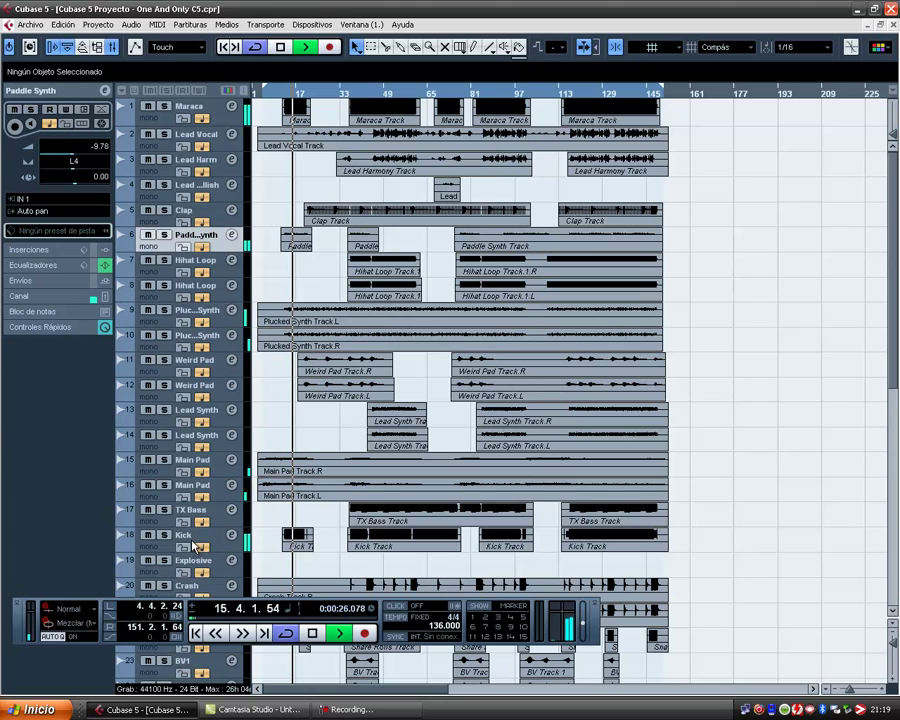
key(space)
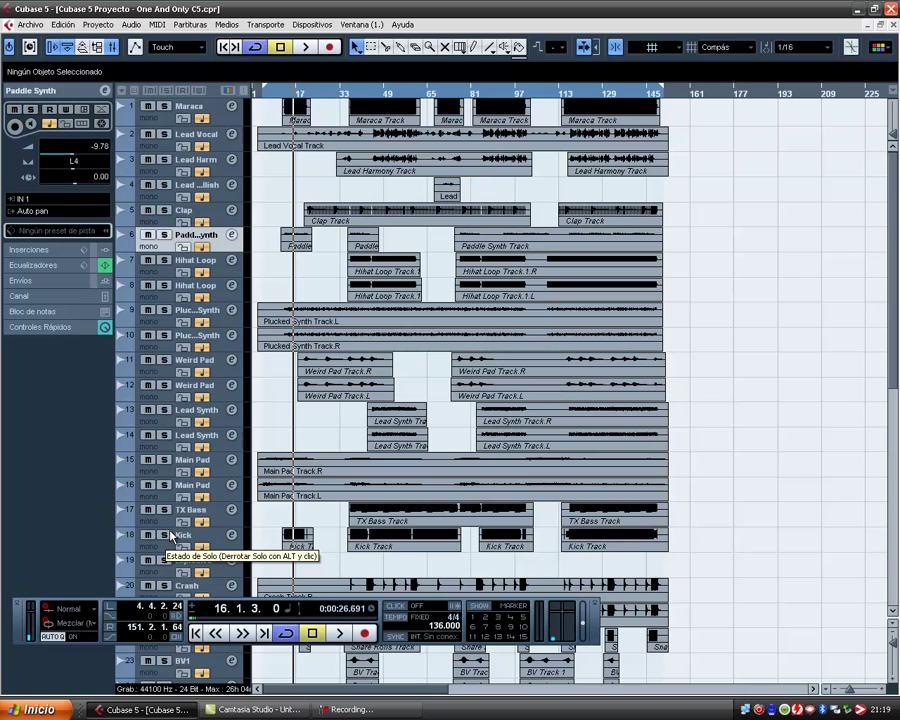
- Solo the Maraca track and play a short passage of it
click(165, 536)
click(165, 537)
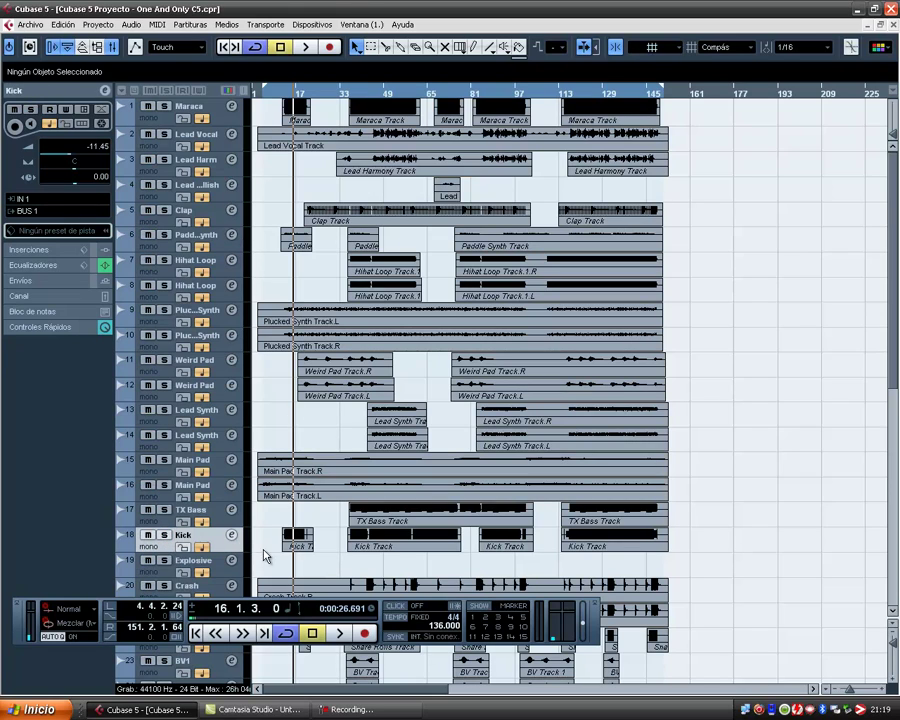
click(165, 106)
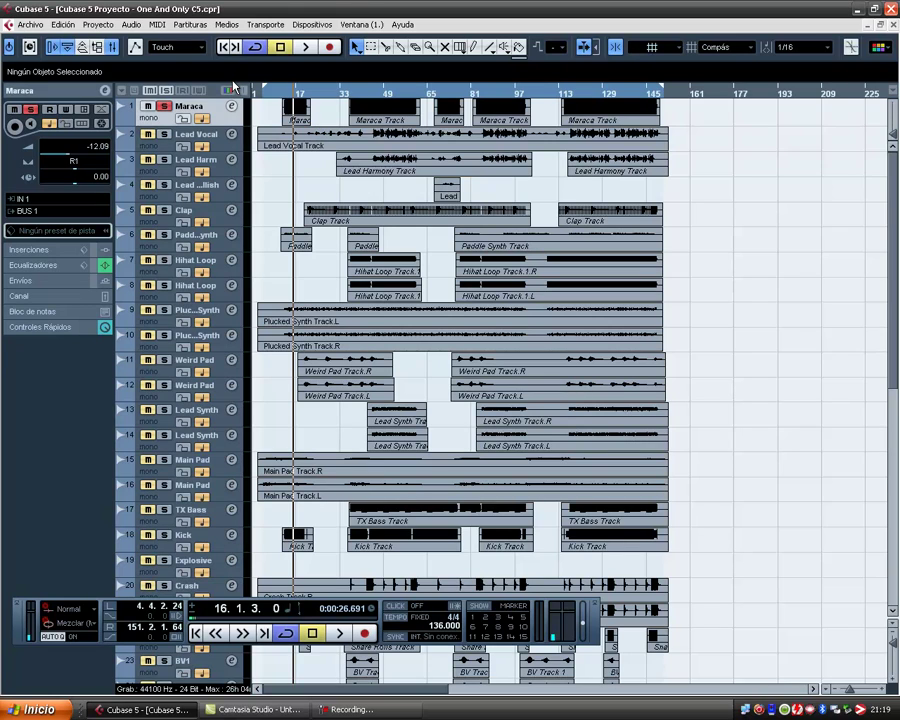
key(space)
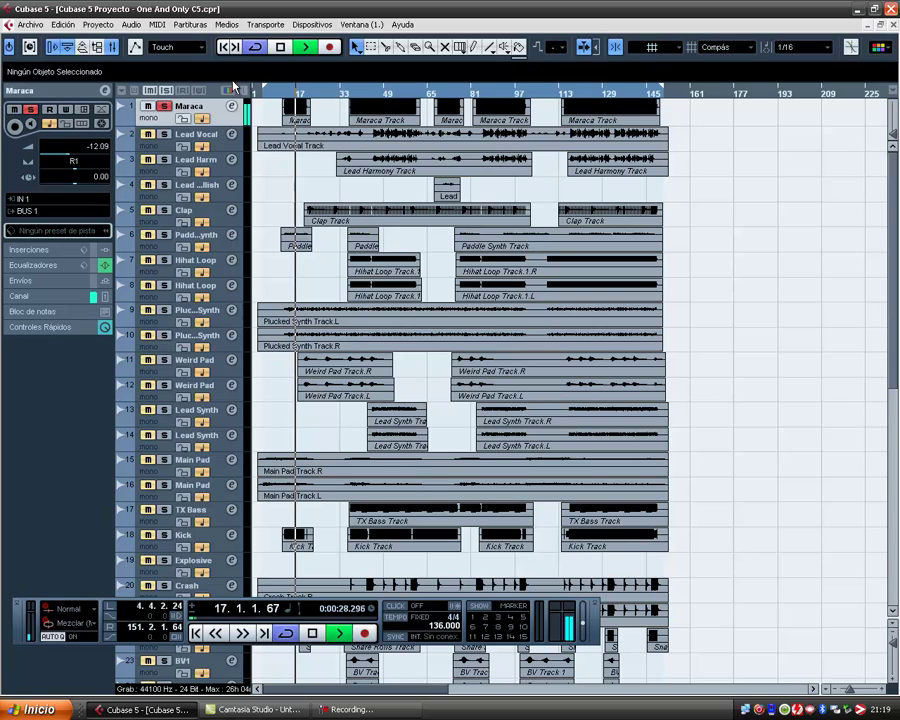
key(space)
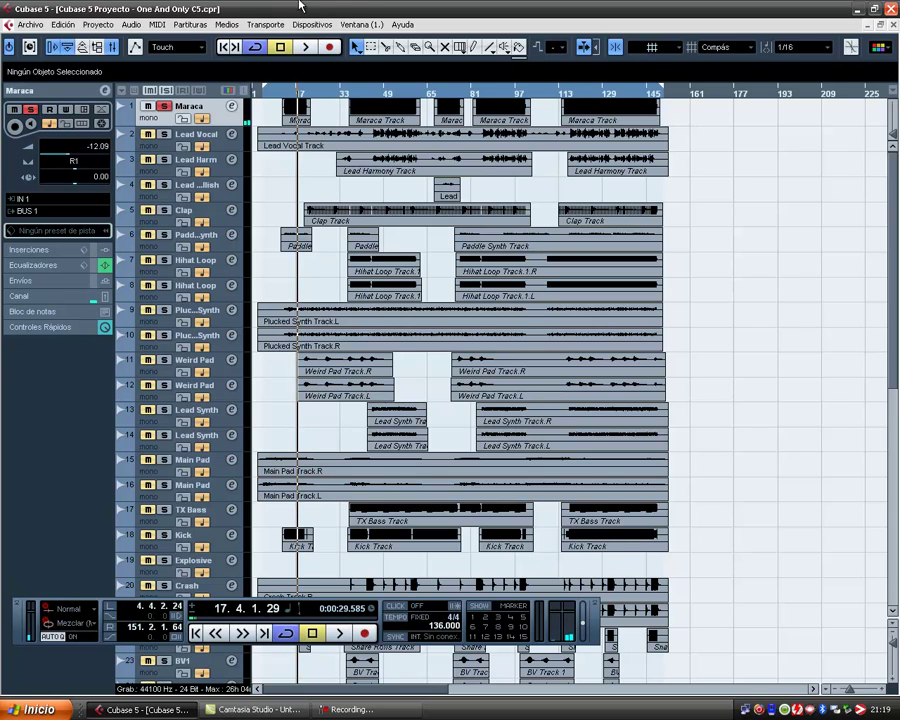
- Solo the Kick track, remove the solo from Maraca, and play an earlier kick passage before stopping
click(164, 538)
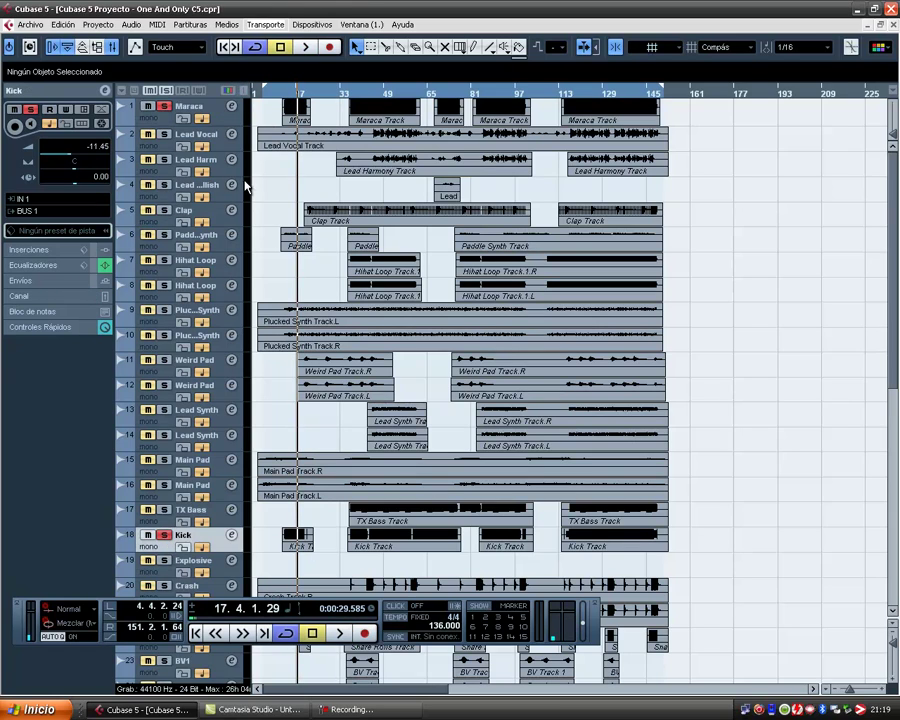
click(165, 124)
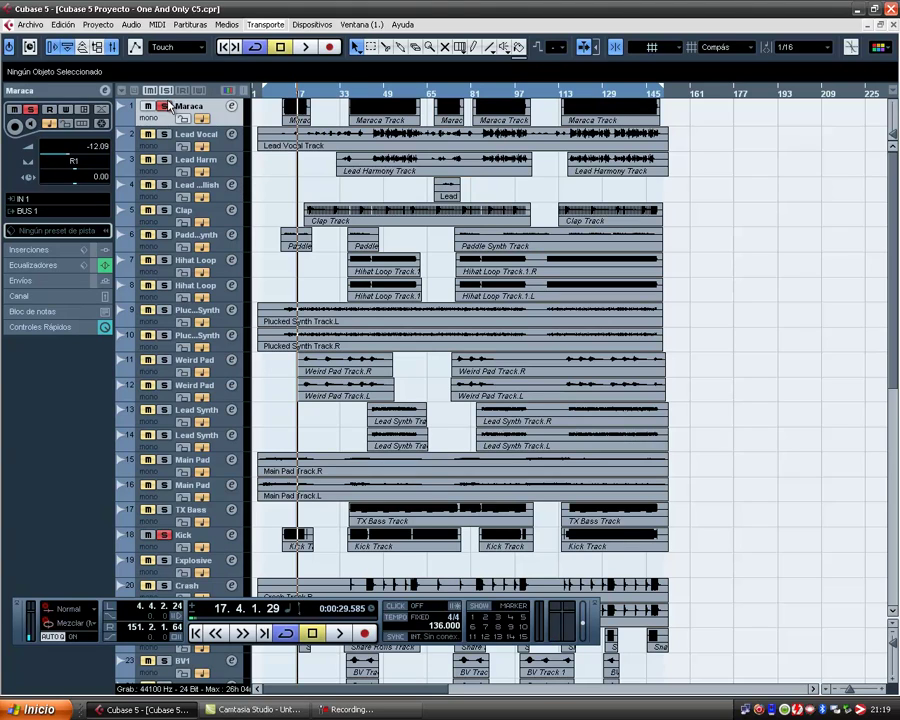
click(165, 107)
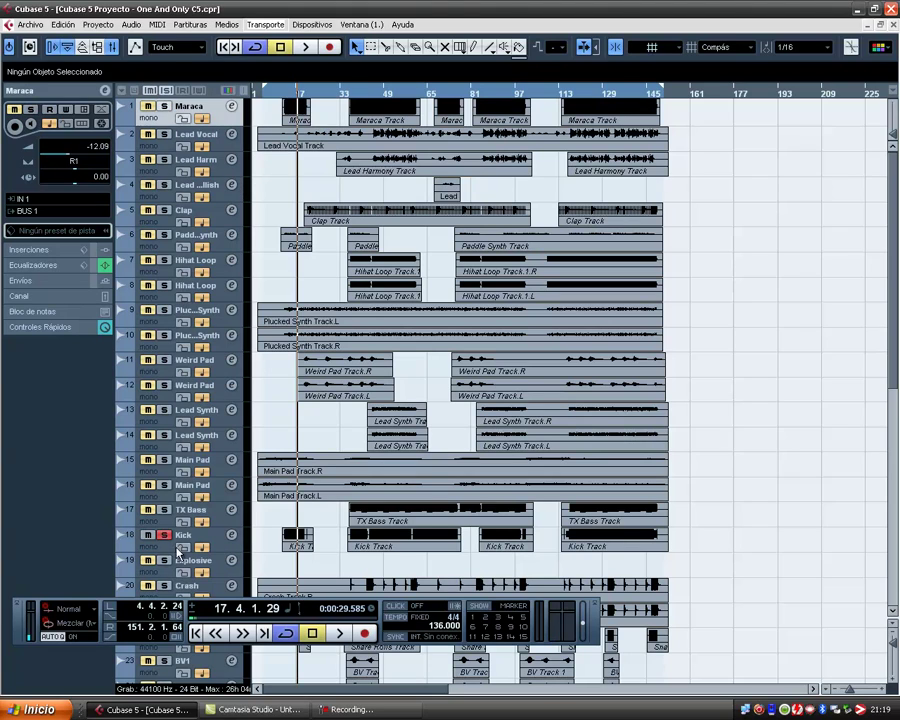
key(space)
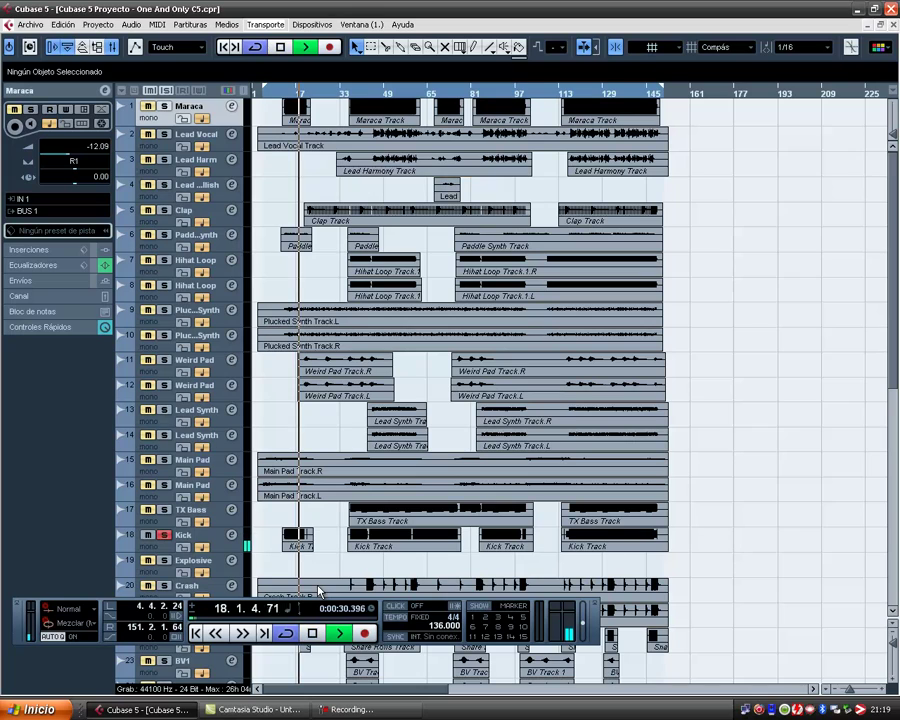
key(KP_Subtract)
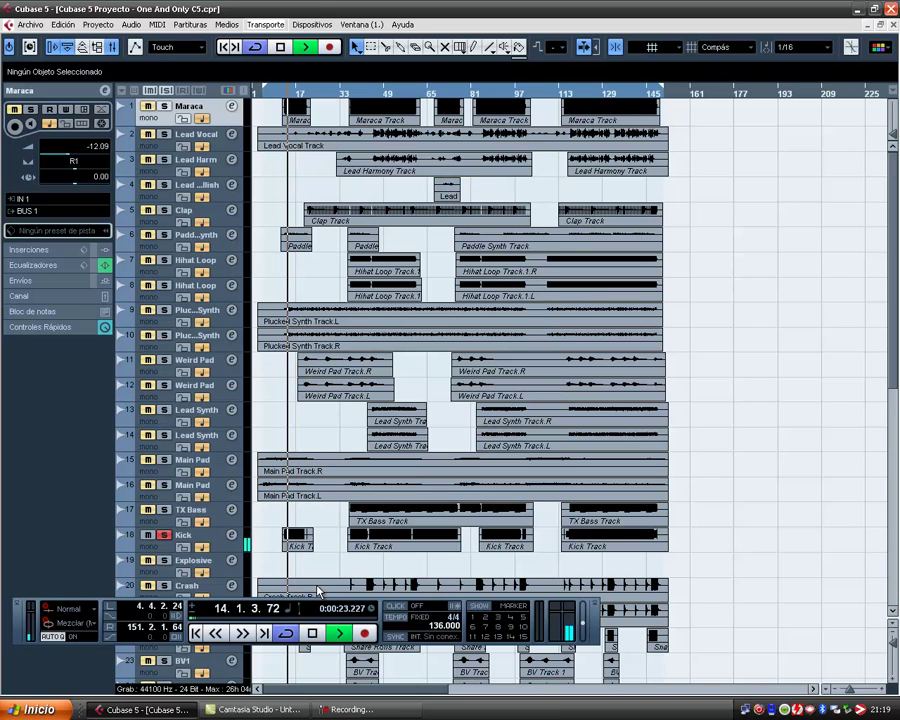
key(space)
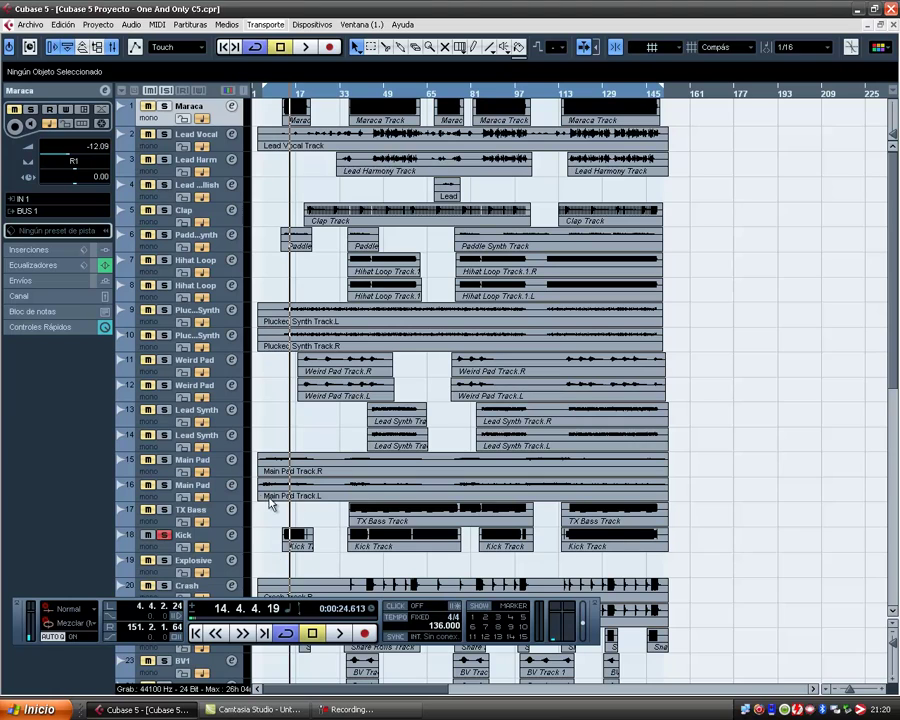
- Show the Kick channel with its insert slots in the mixer, then return to the left locator and stop playback
key(F3)
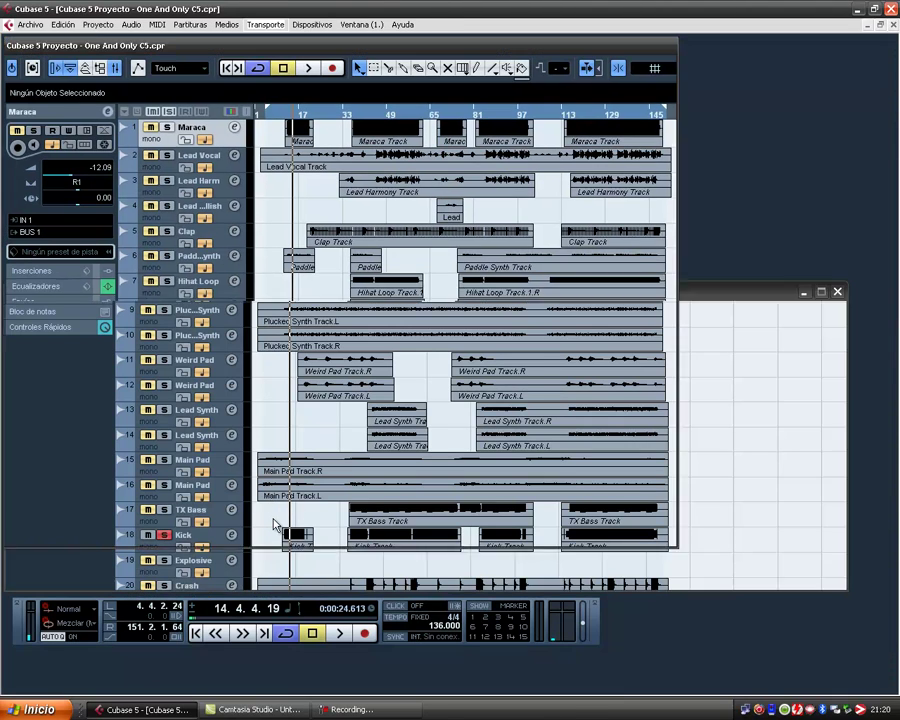
key(space)
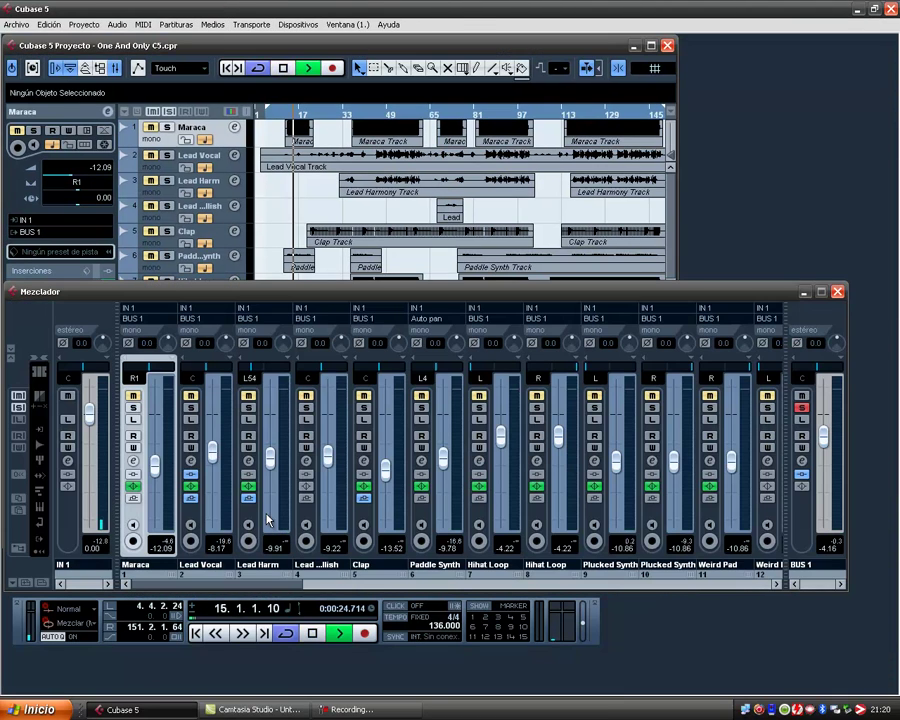
click(331, 587)
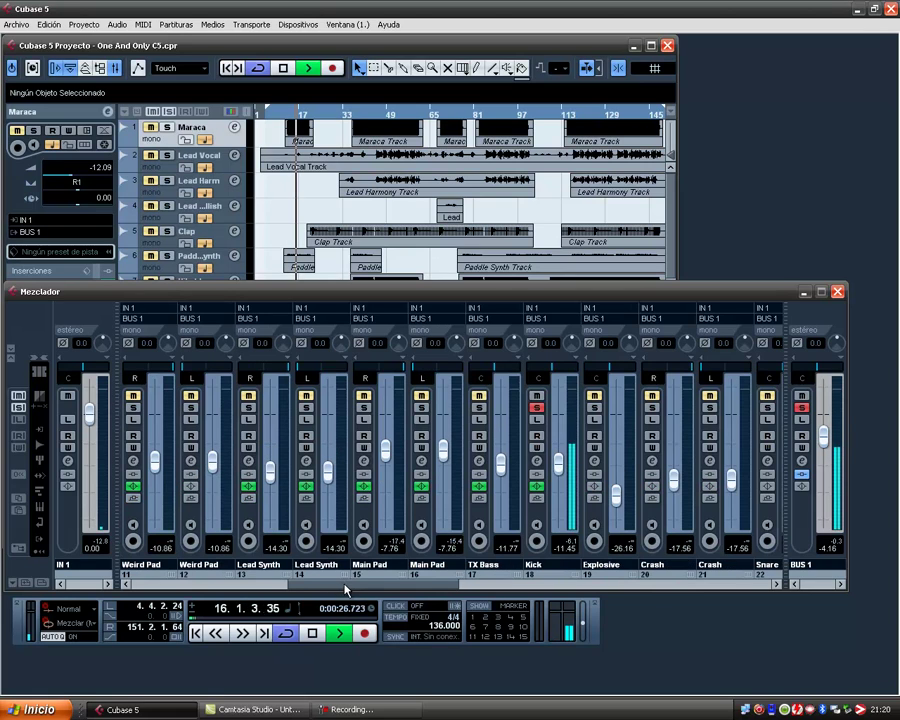
click(11, 352)
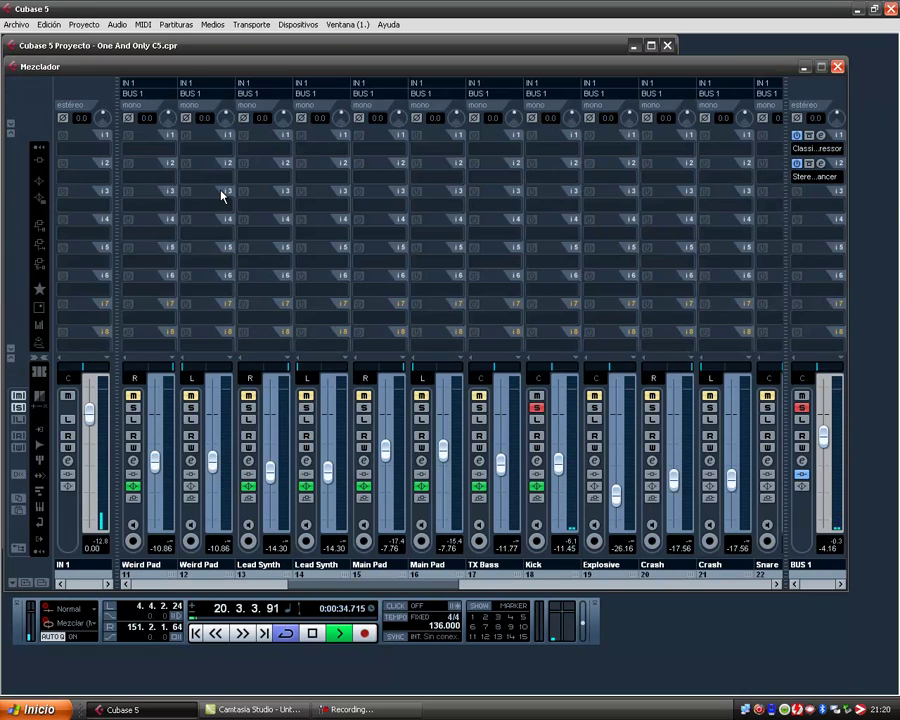
key(KP_1)
key(space)
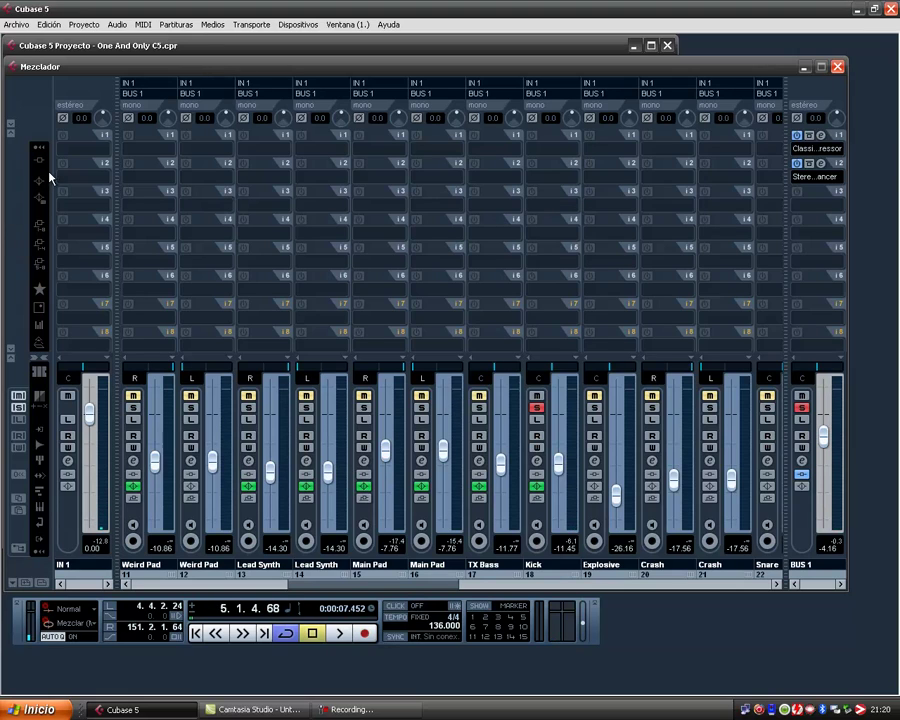
- Load the apTrigga2 plug-in into the first insert slot of the Kick channel
click(535, 150)
mouse_move(557, 183)
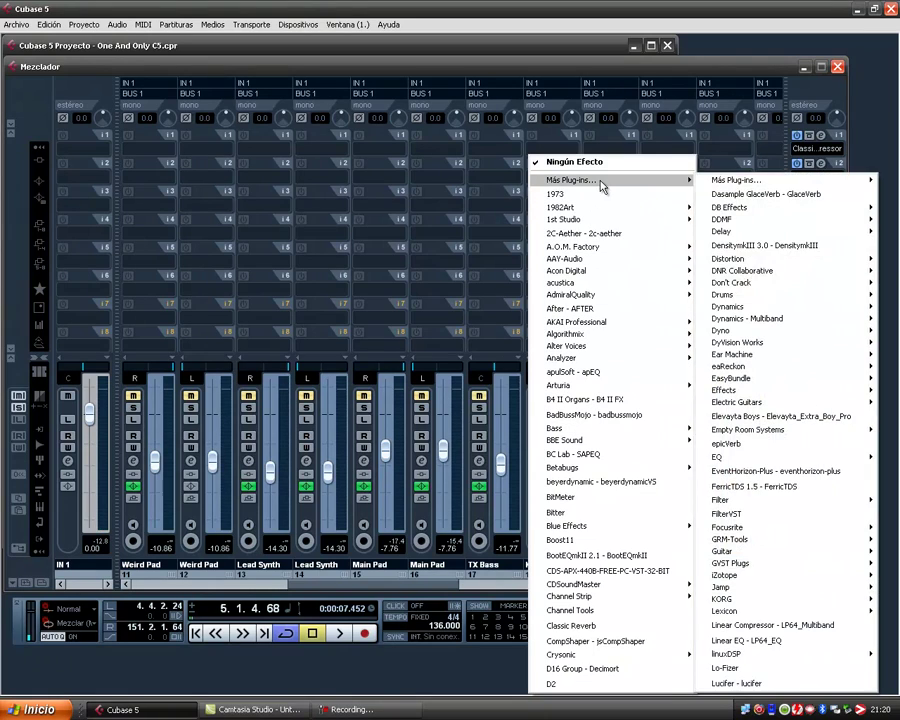
mouse_move(748, 183)
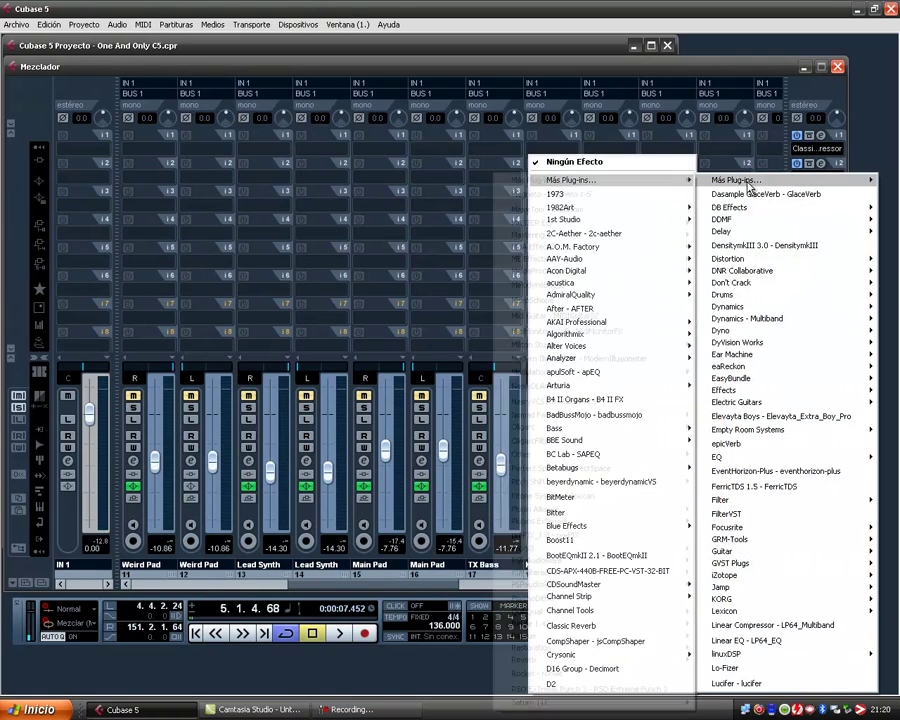
mouse_move(684, 182)
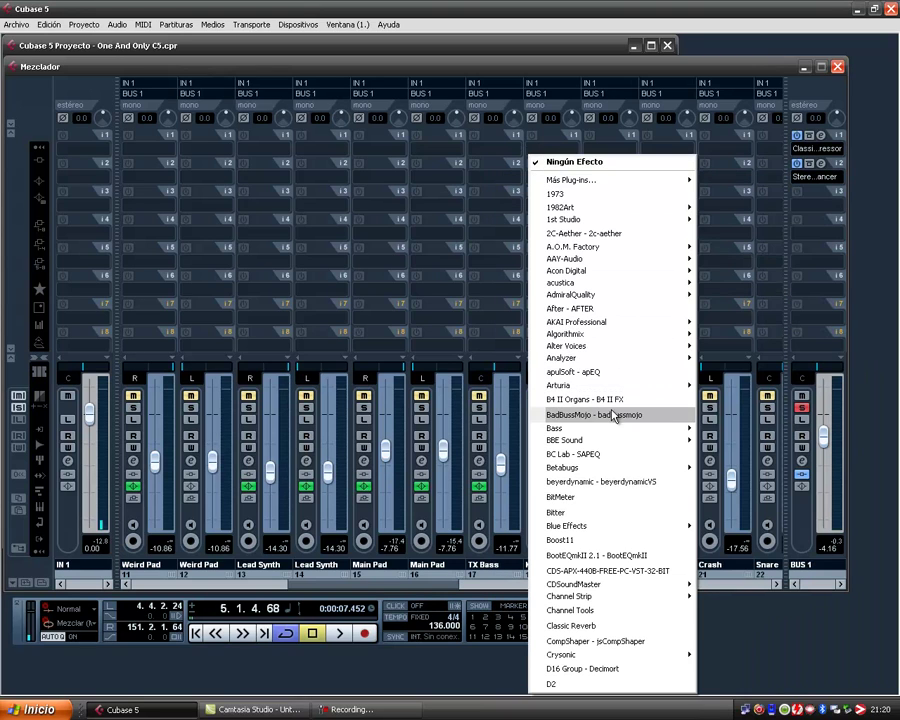
mouse_move(617, 181)
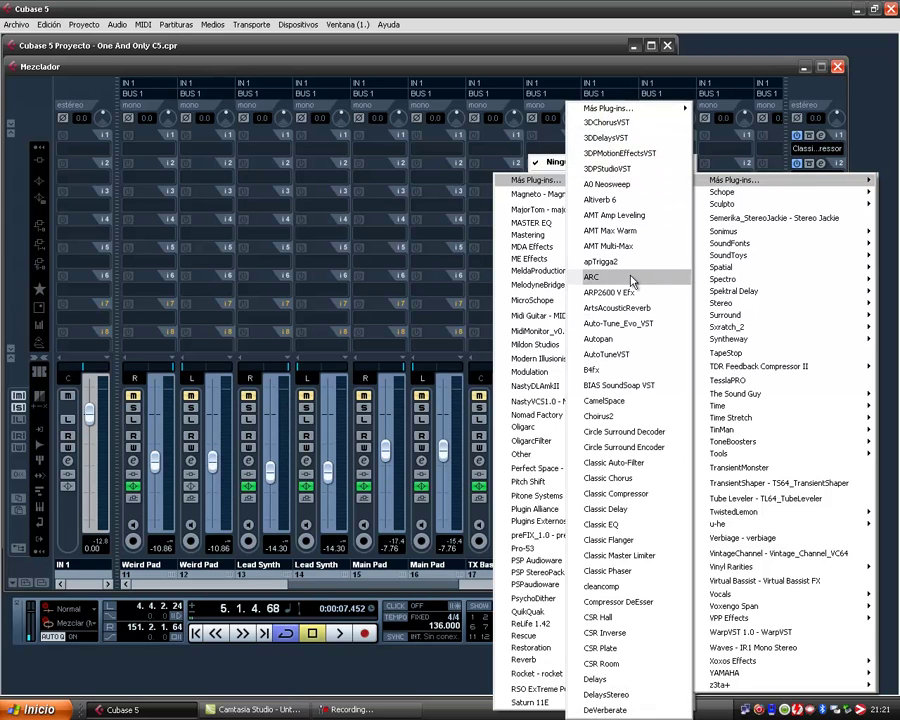
click(621, 263)
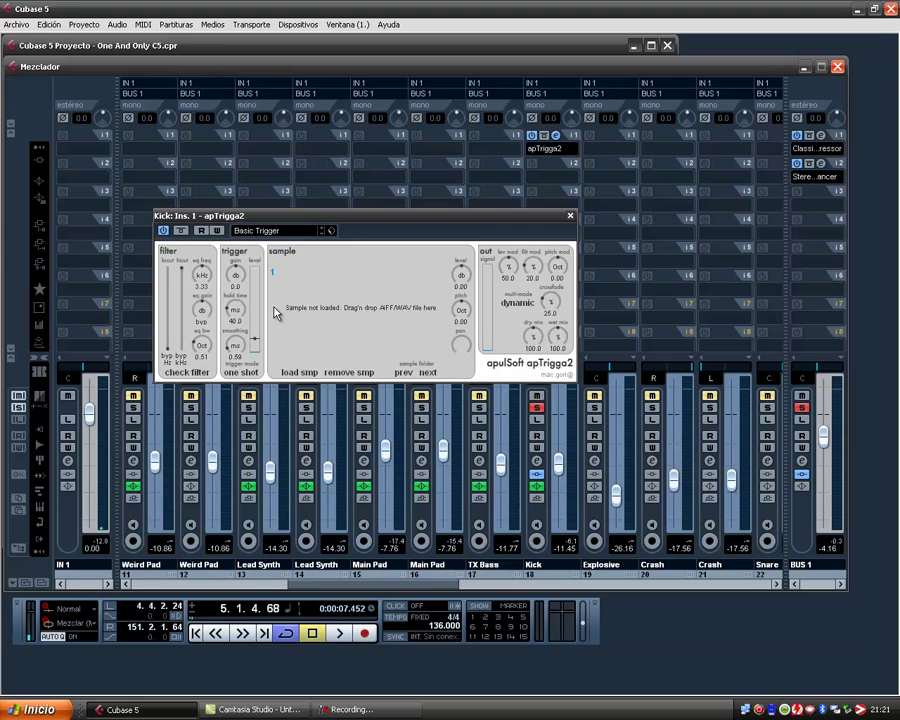
- Play the soloed Kick channel with apTrigga2 inserted and bring its plug-in editor back up during playback
key(space)
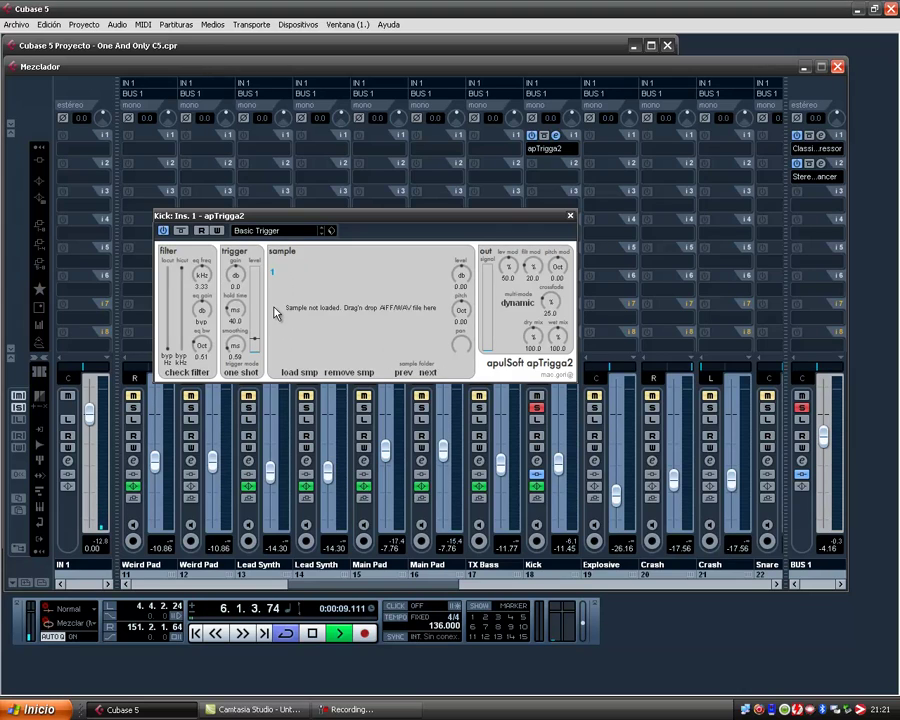
click(569, 215)
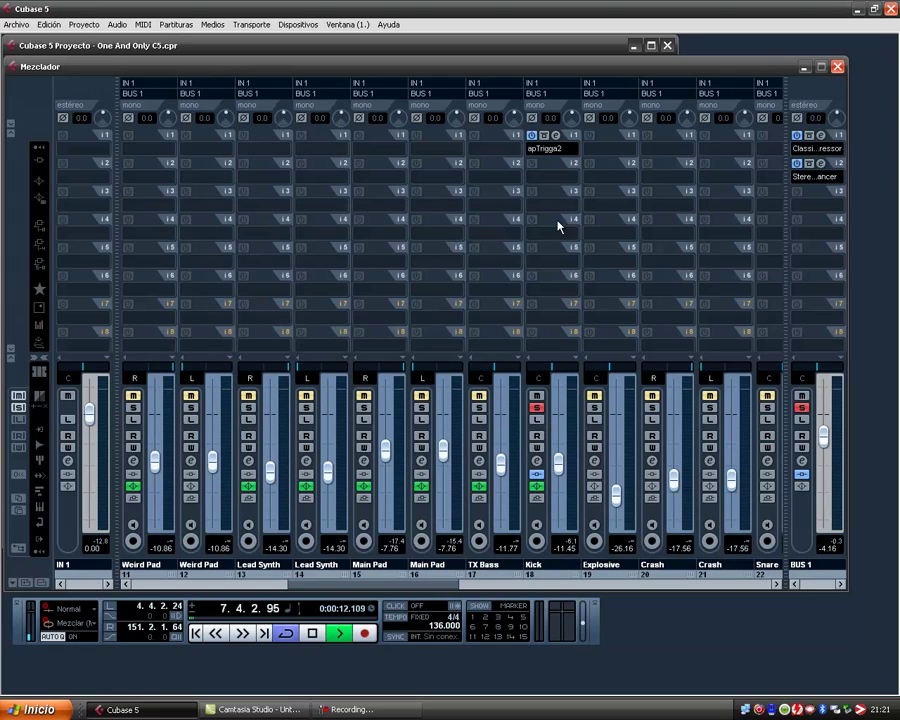
click(537, 409)
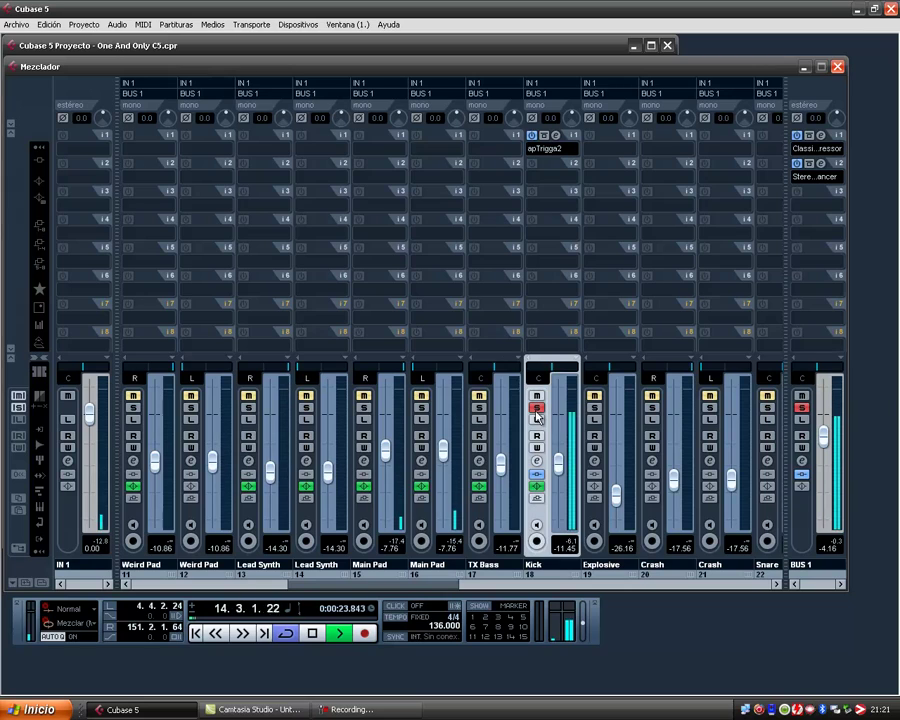
click(556, 137)
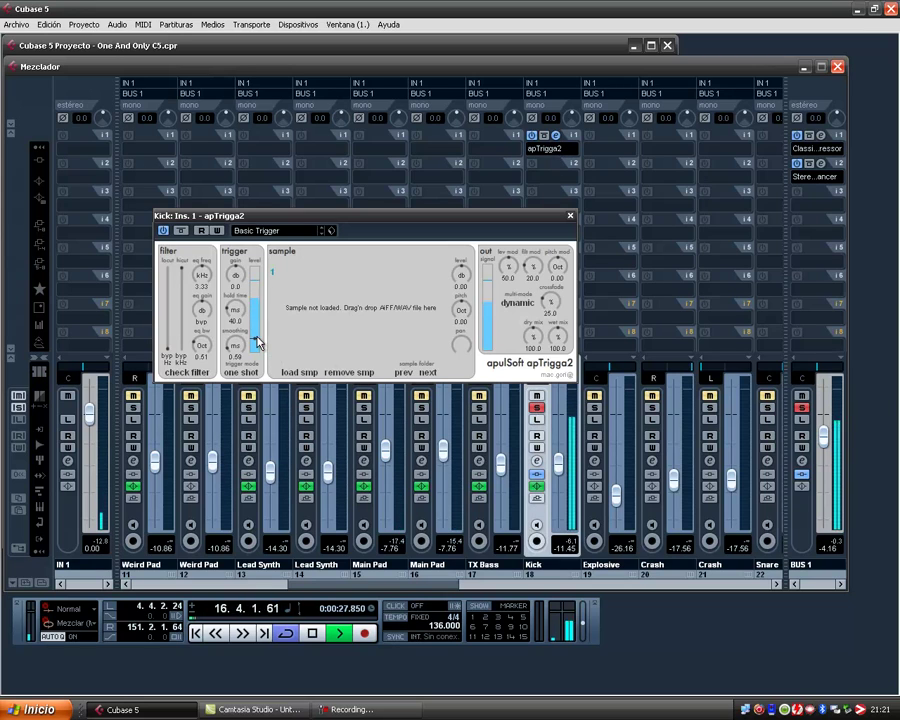
- Browse for an apTrigga2 sample in the VstPlugins folder, under Archivos de programa and Steinberg on the Windows XP (C:) drive
click(288, 371)
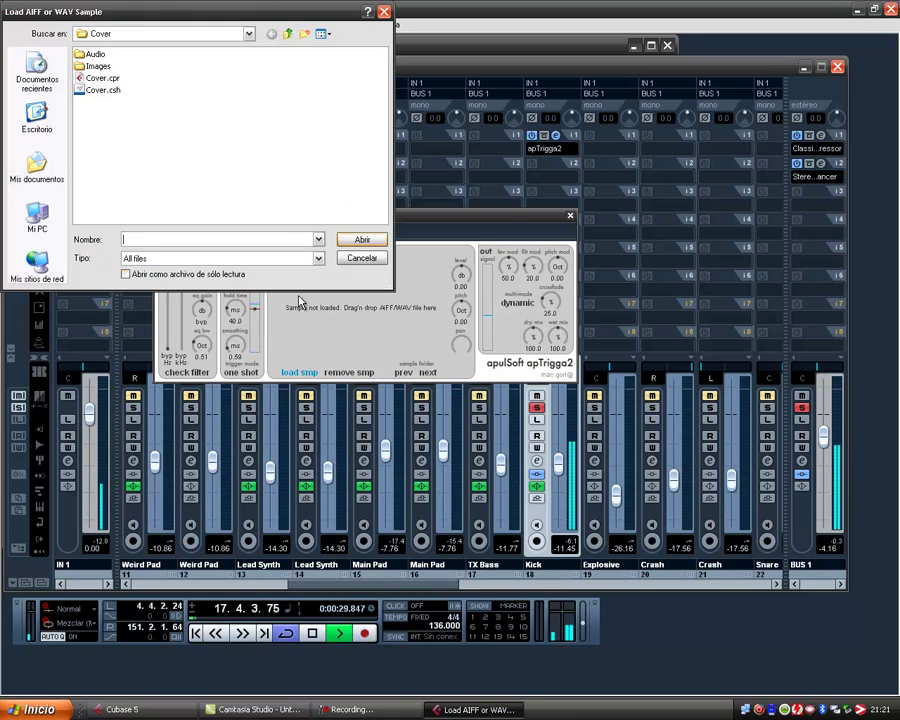
click(32, 170)
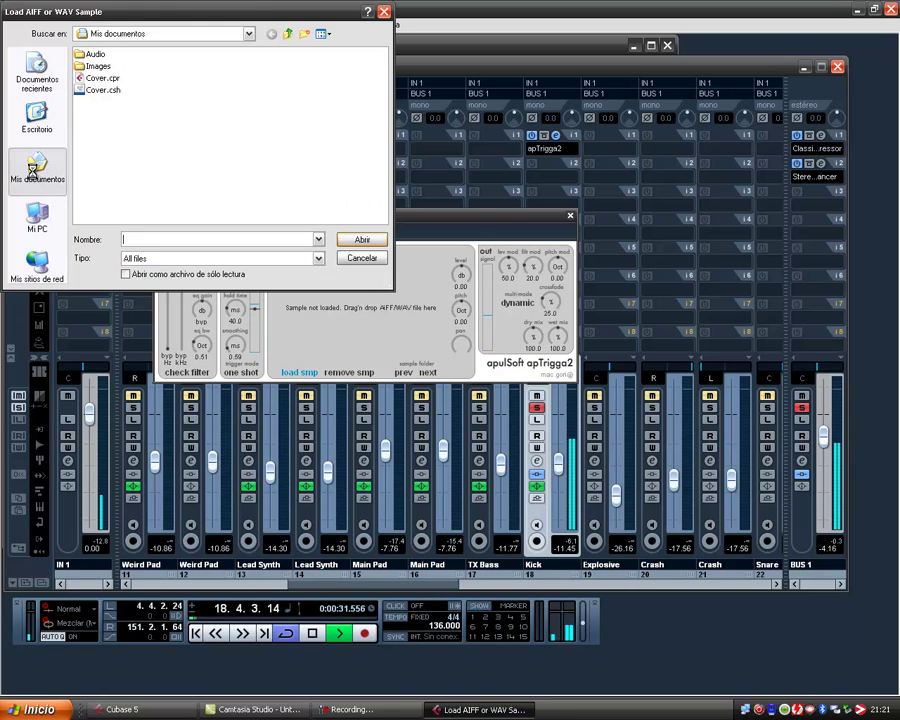
click(37, 215)
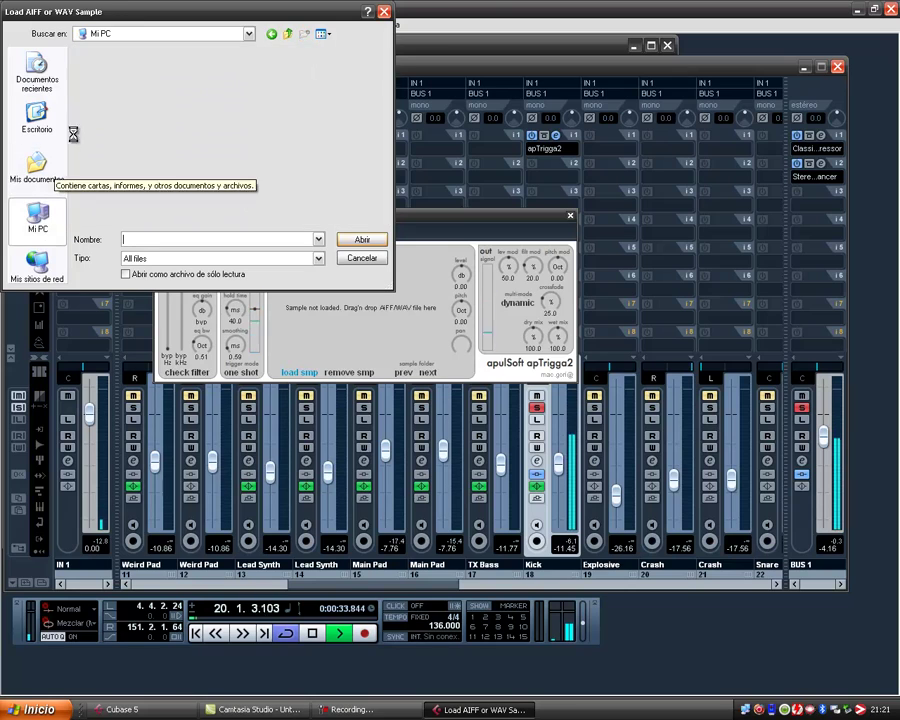
double_click(103, 57)
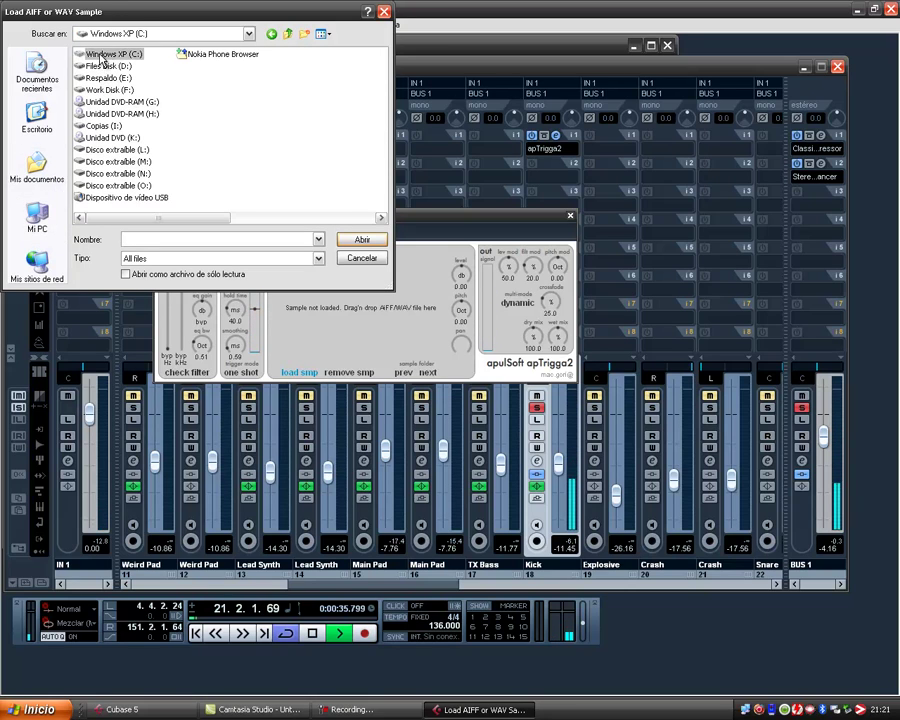
double_click(119, 67)
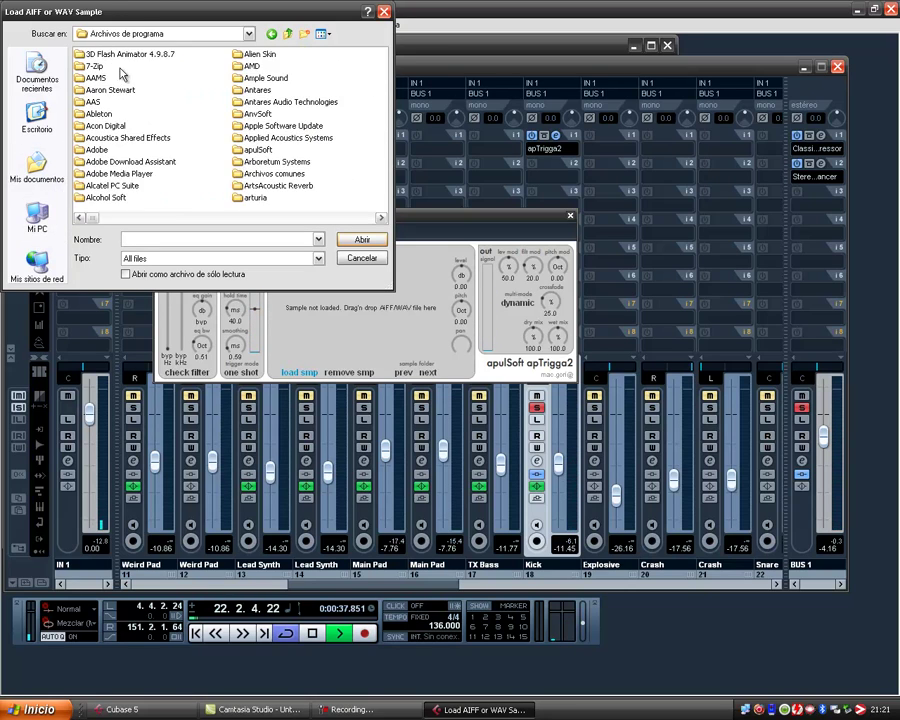
scroll(233, 216, right, 2)
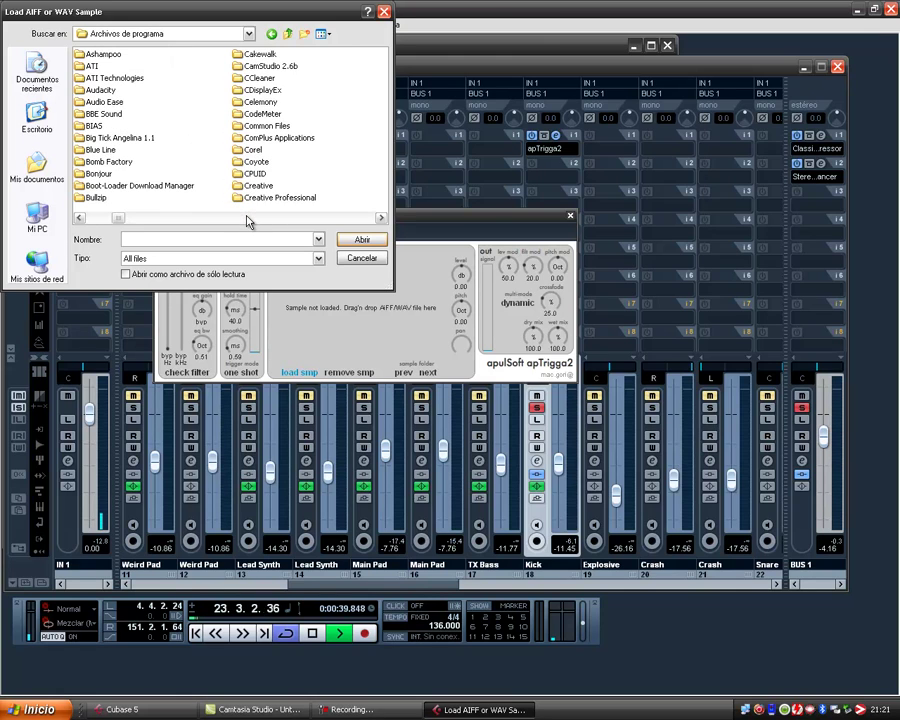
click(248, 217)
drag(133, 217, 310, 214)
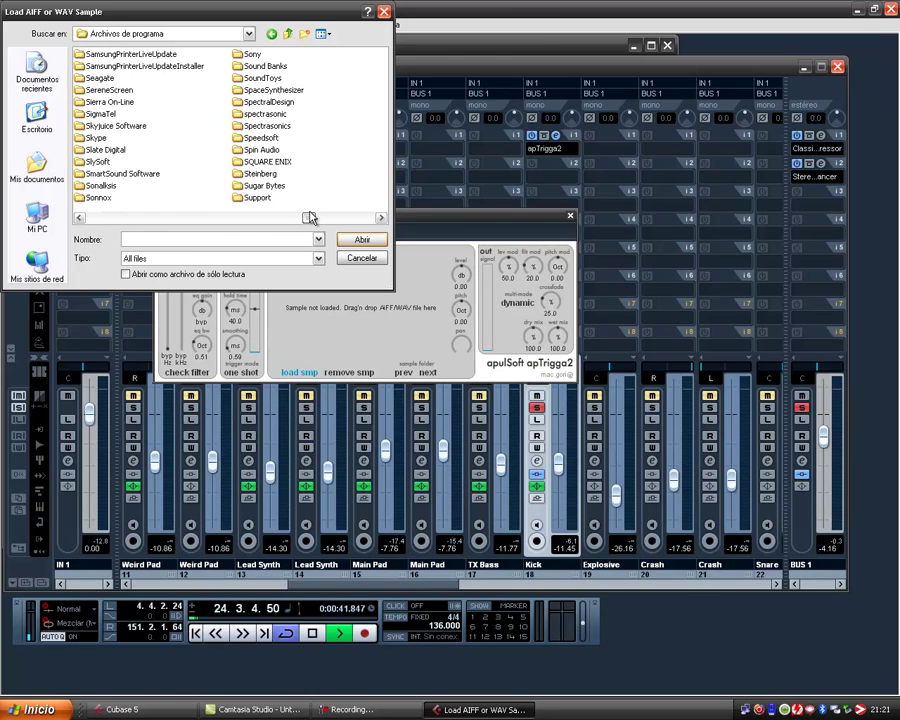
double_click(264, 174)
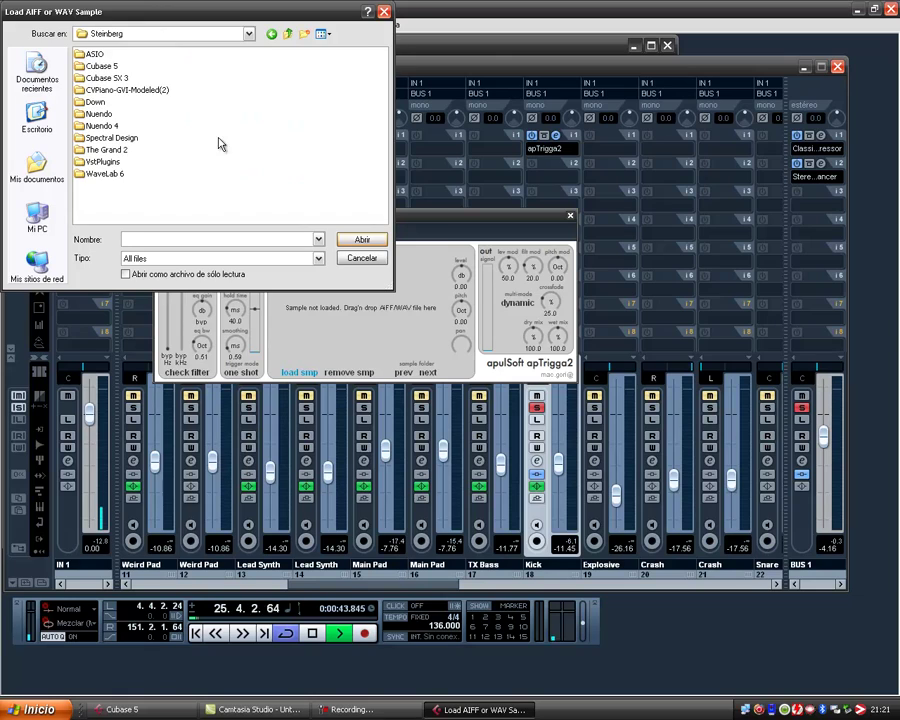
double_click(102, 161)
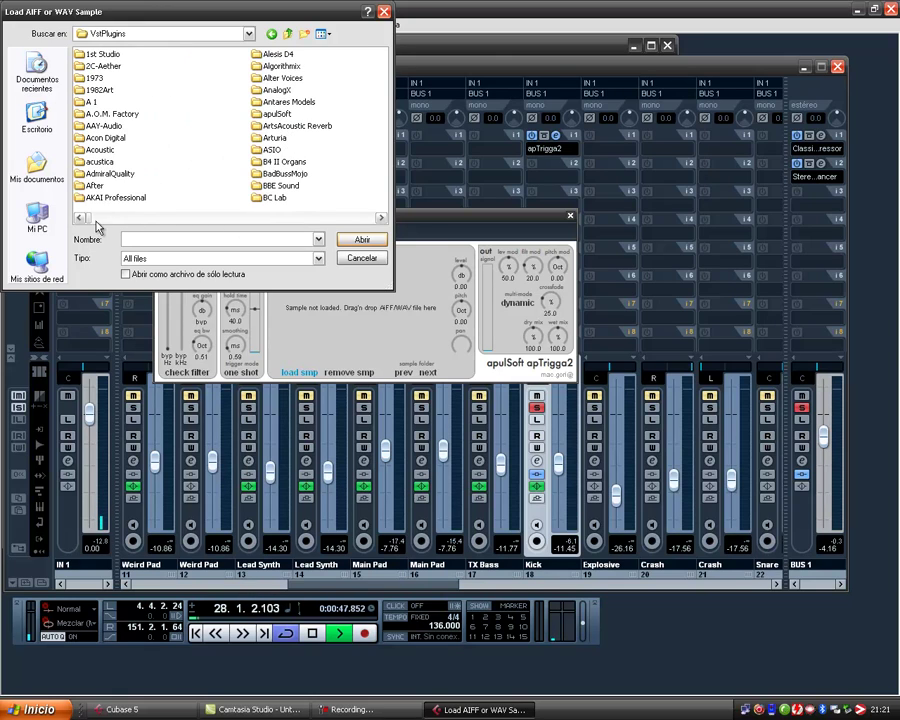
- Load Kick2.wav from the Super RDrumset folder inside LM-4 as the trigger sample in apTrigga2
drag(88, 221, 245, 220)
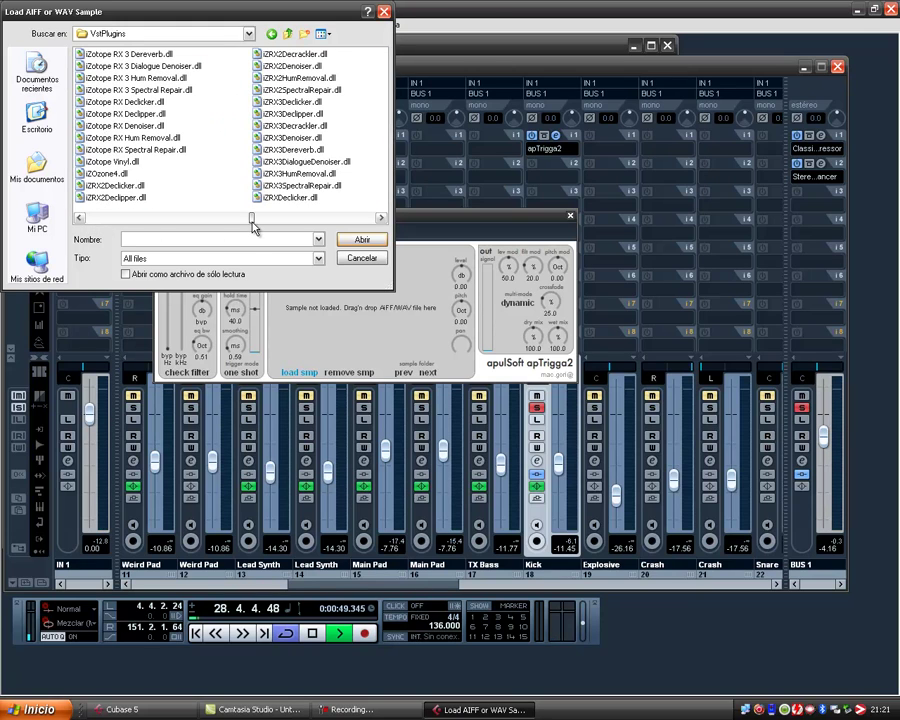
mouse_move(168, 220)
mouse_down()
mouse_move(156, 221)
mouse_move(166, 219)
mouse_up()
click(153, 222)
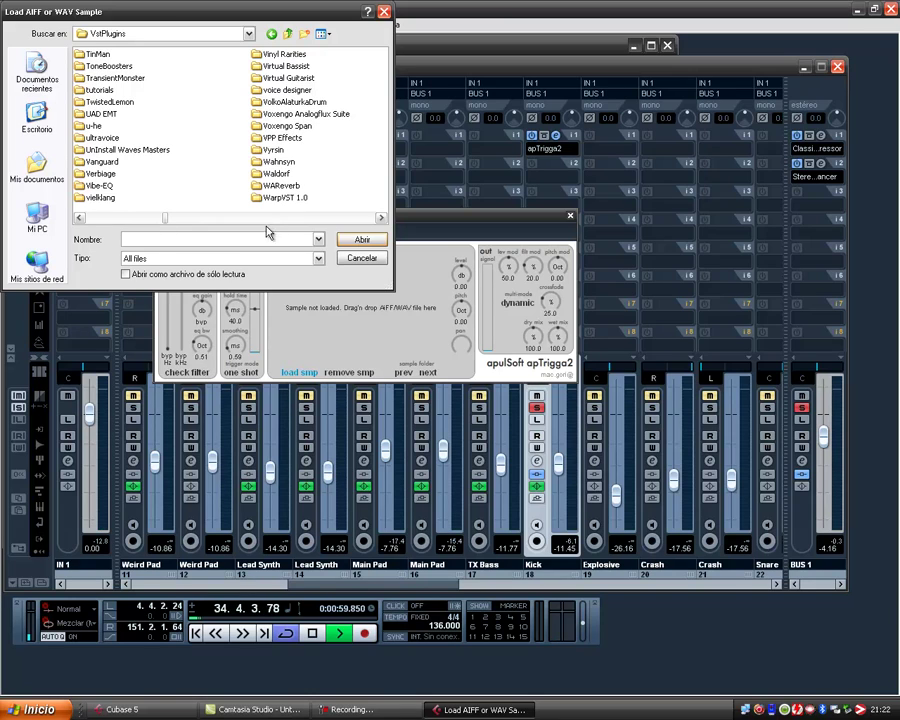
click(137, 219)
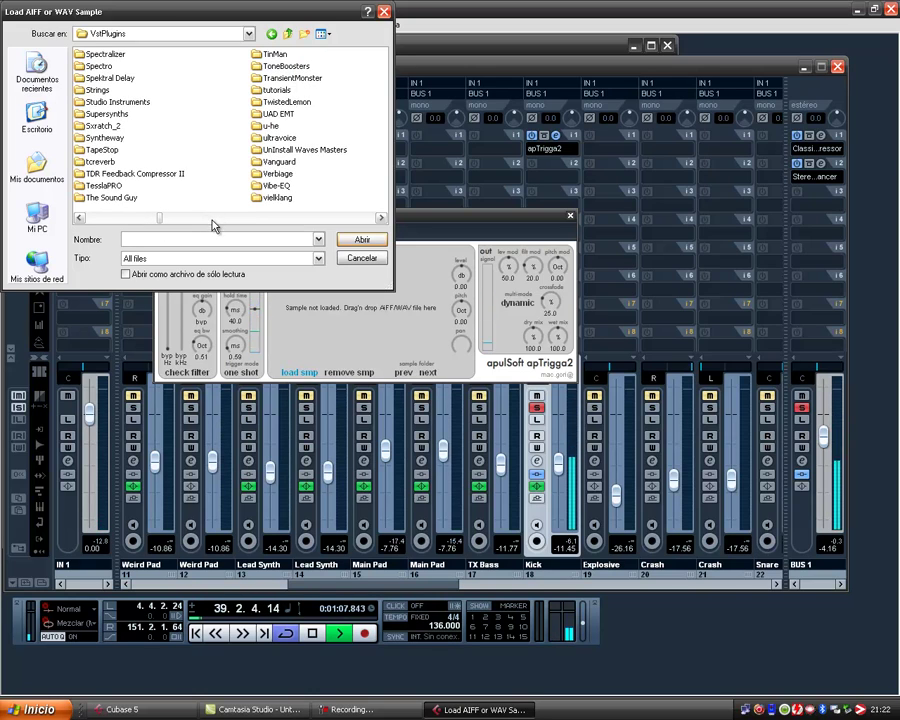
click(142, 218)
click(142, 216)
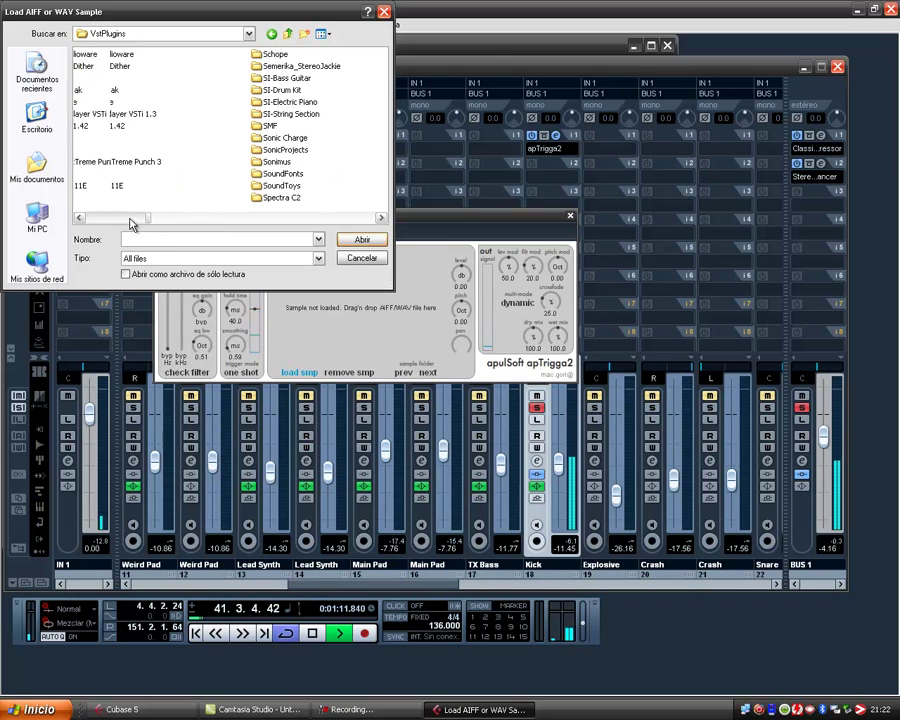
click(270, 219)
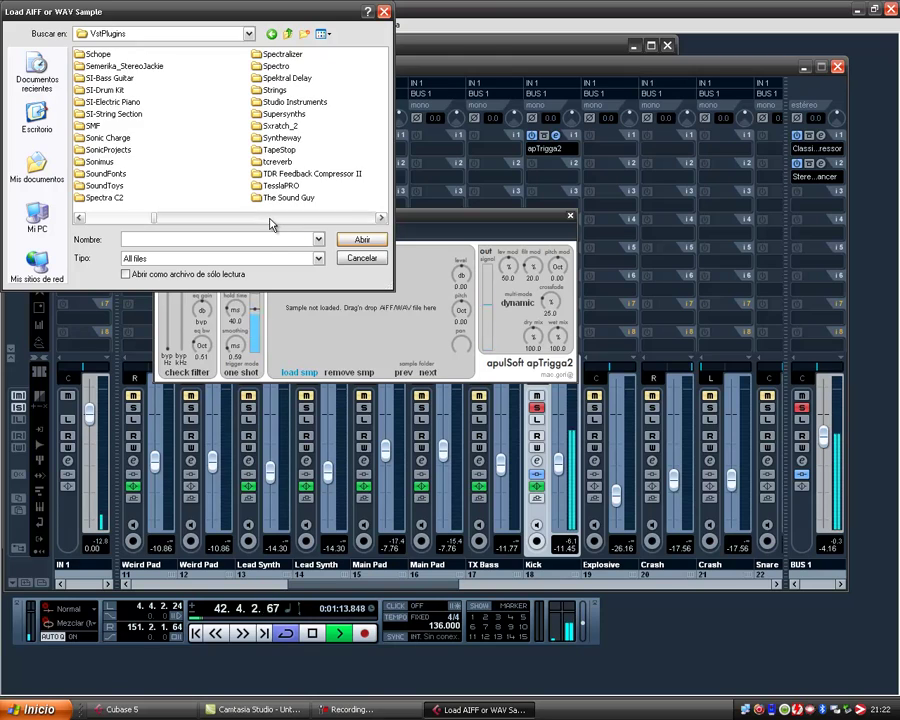
click(186, 219)
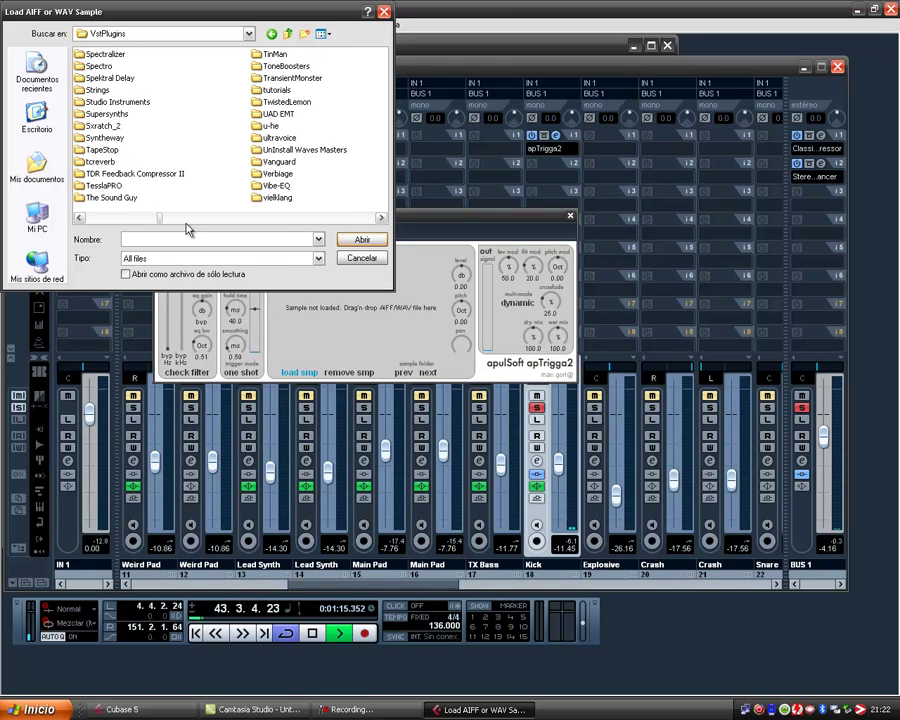
click(129, 219)
click(129, 219)
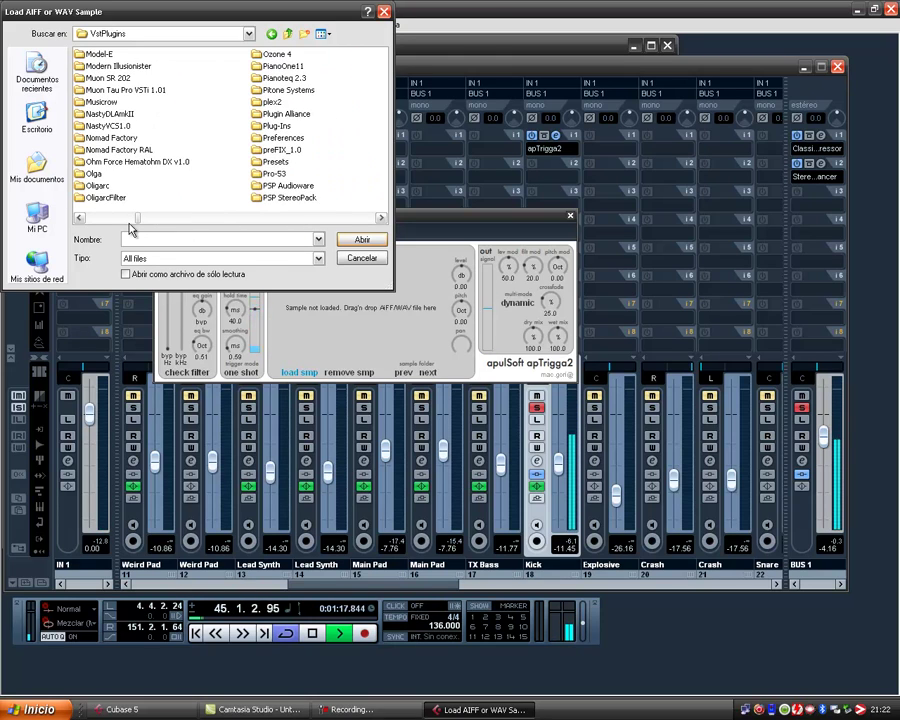
click(128, 219)
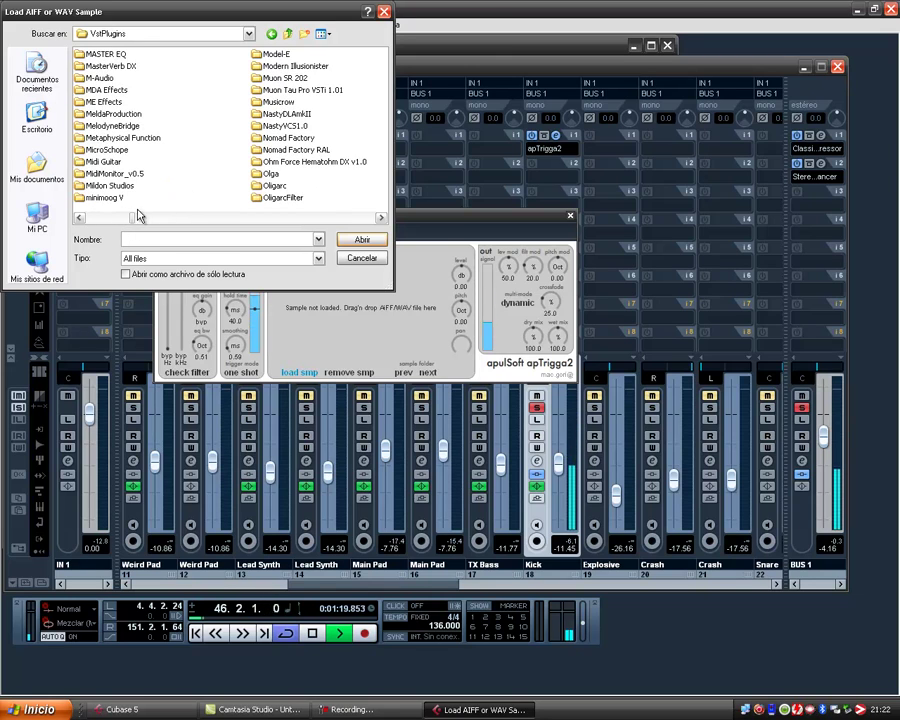
click(121, 219)
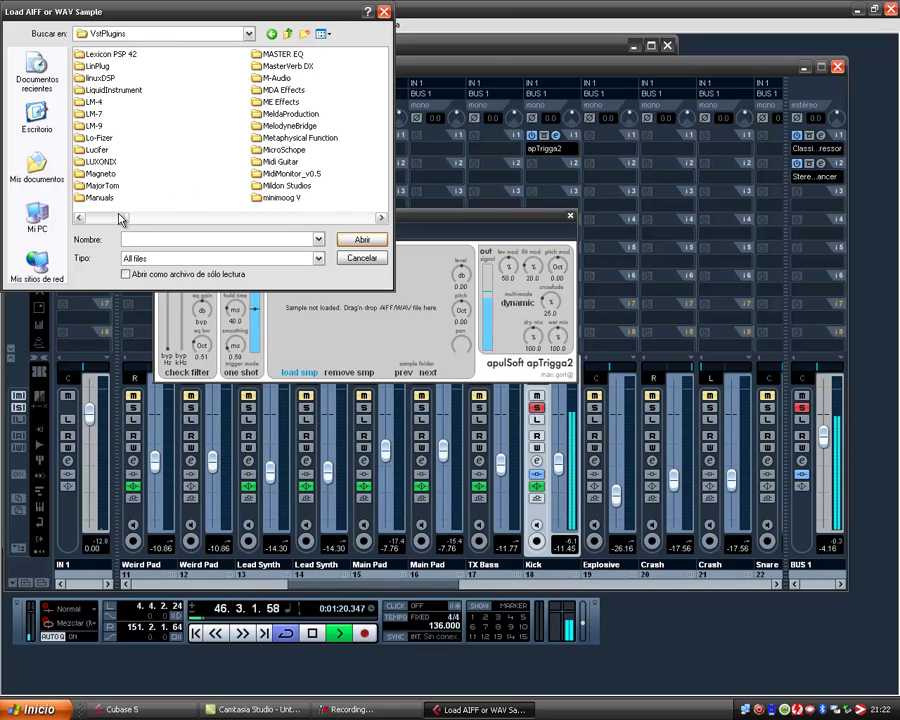
double_click(95, 102)
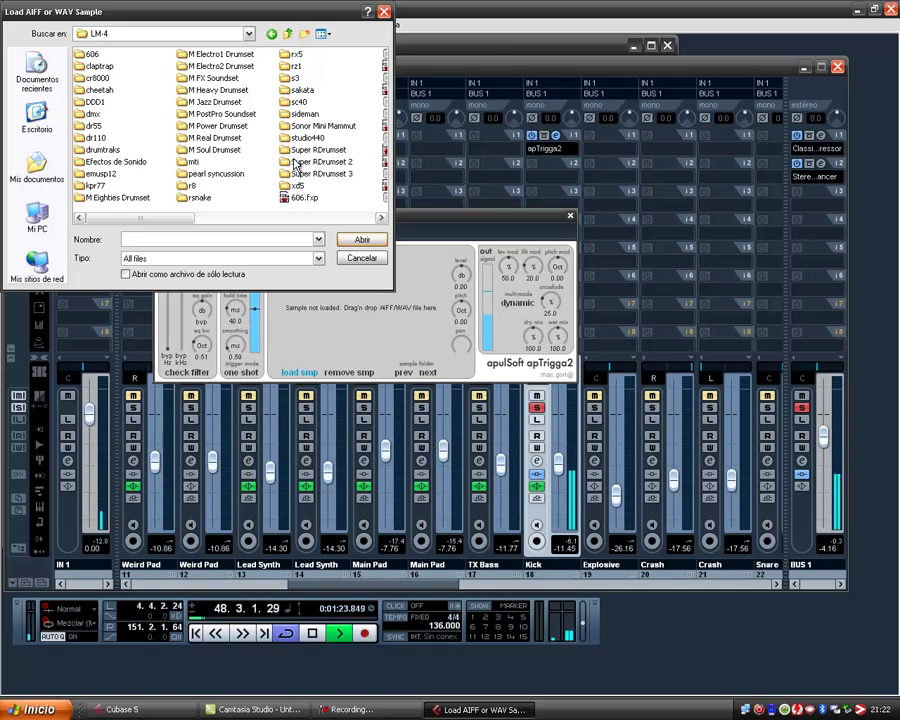
double_click(293, 152)
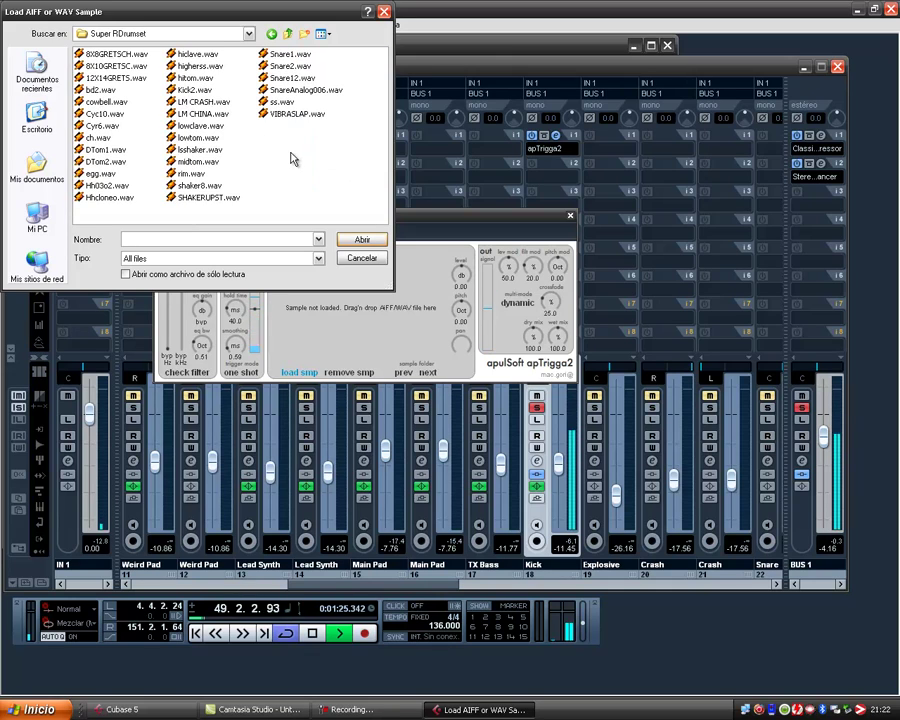
double_click(195, 90)
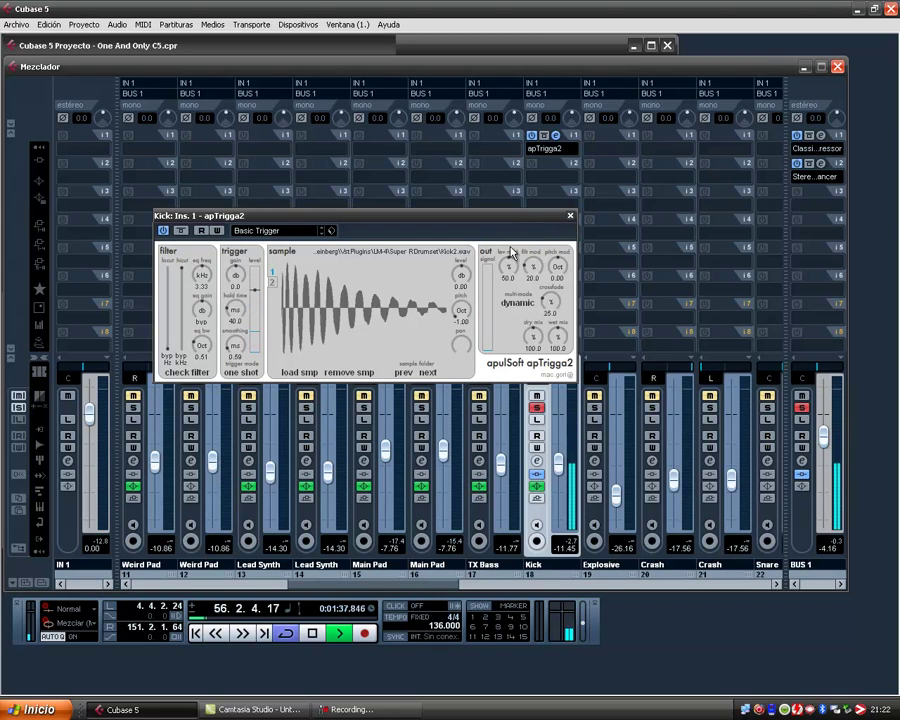
- Try the bd2.wav sample in apTrigga2 and load Kick2.wav from the same folder again
click(296, 374)
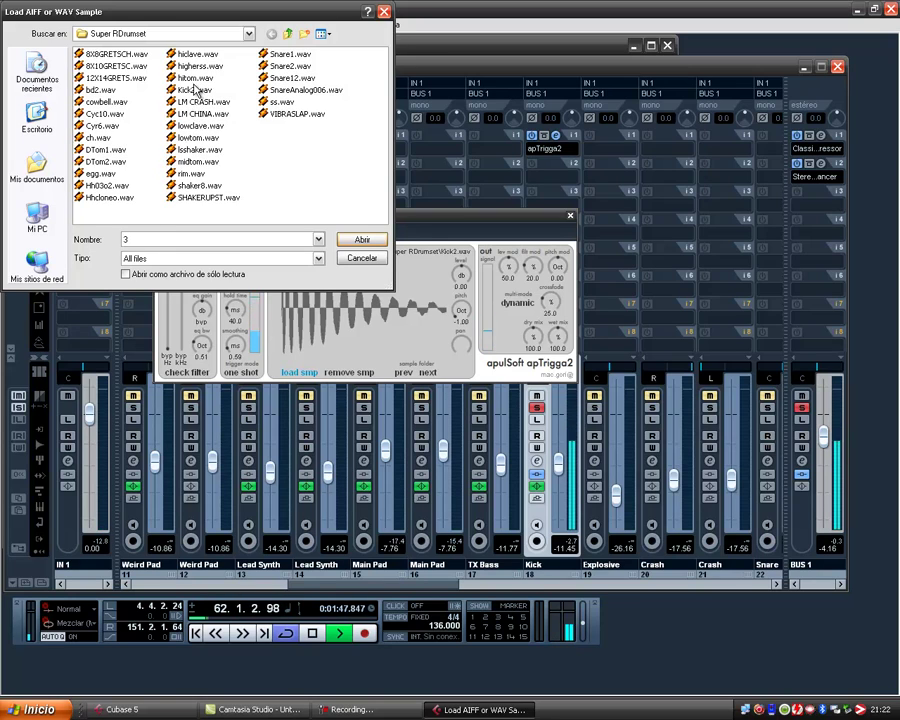
double_click(100, 89)
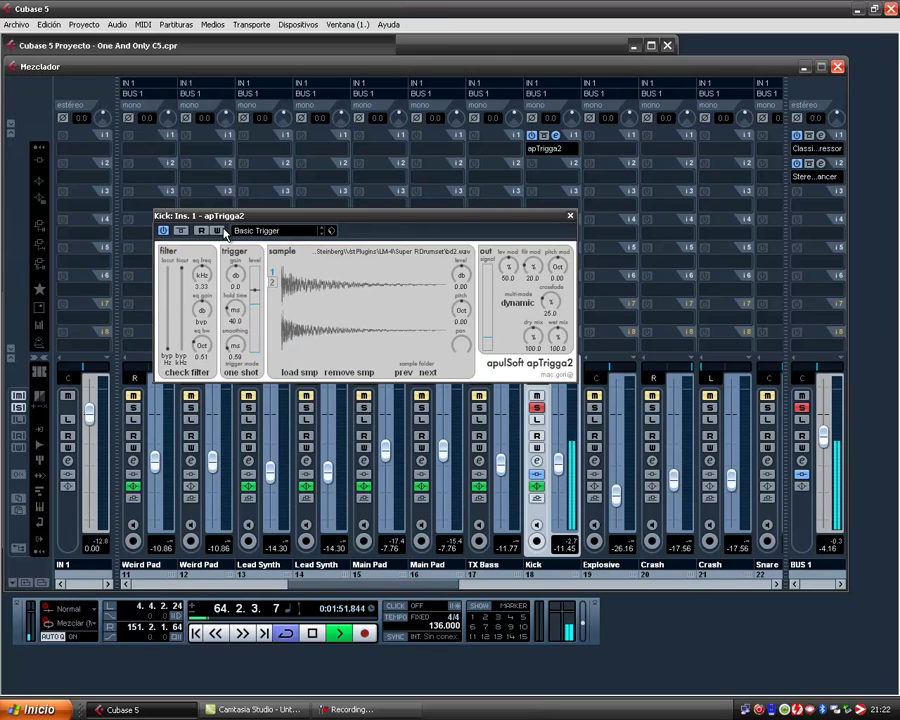
click(294, 373)
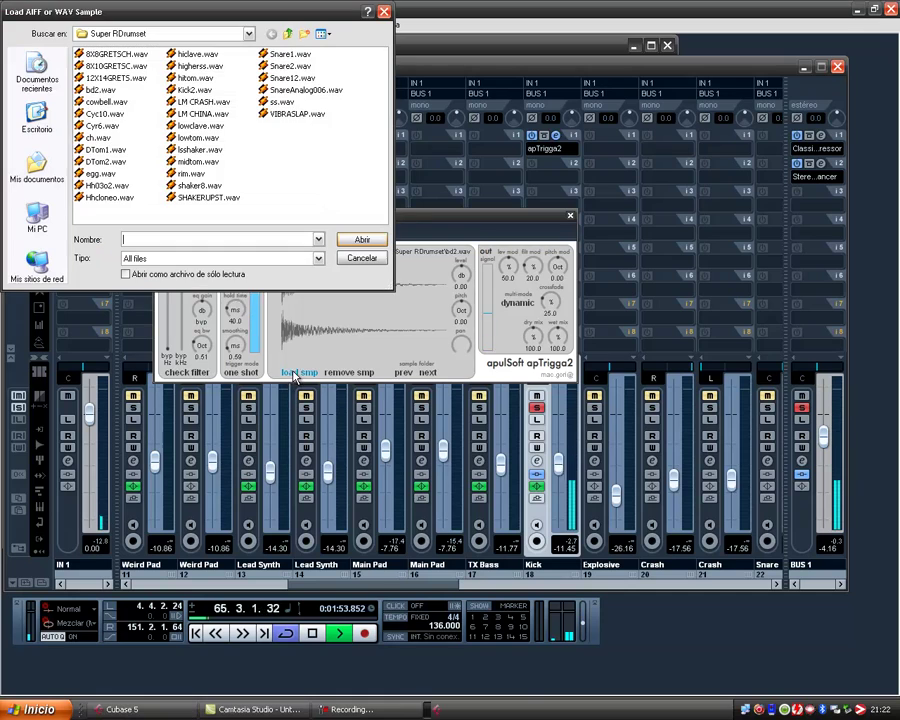
double_click(188, 89)
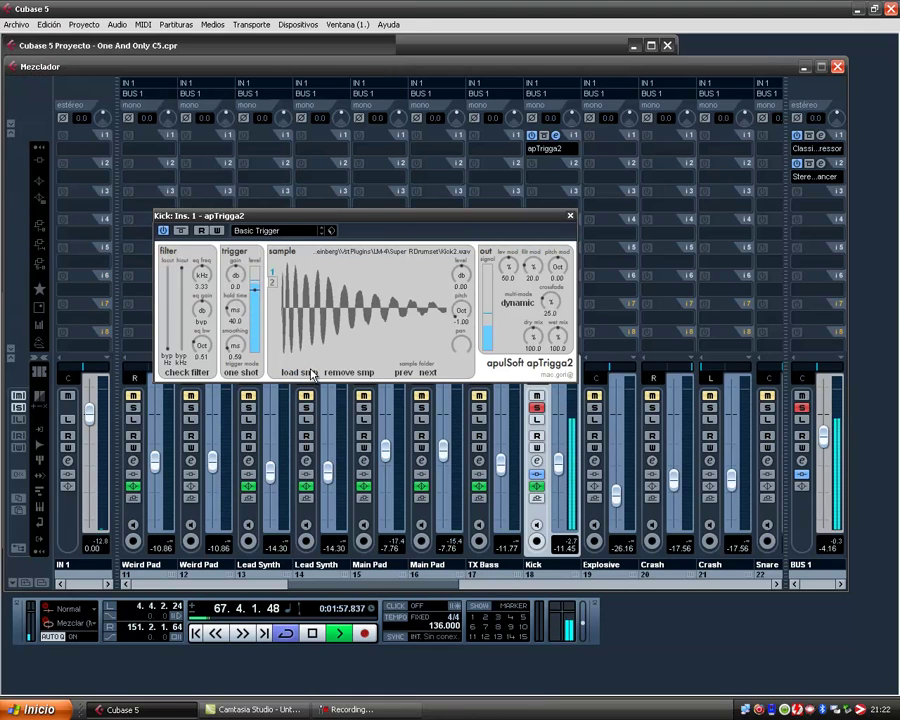
- Close the apTrigga2 editor and reset the Kick channel's EQ 4 and EQ 3 to 0.0 gain at 12000 Hz and 2000 Hz
click(569, 215)
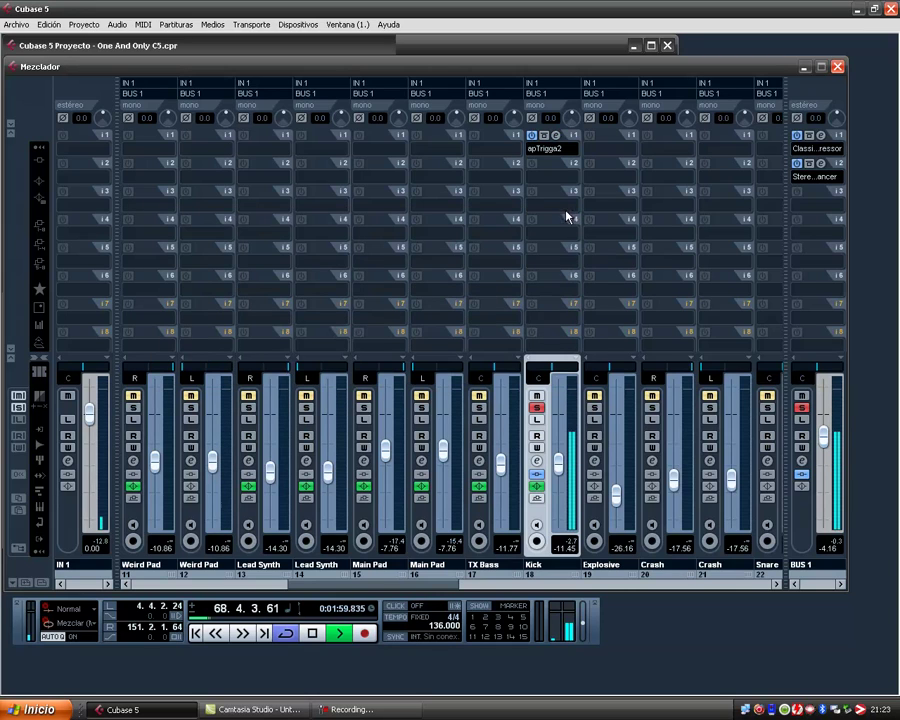
click(41, 184)
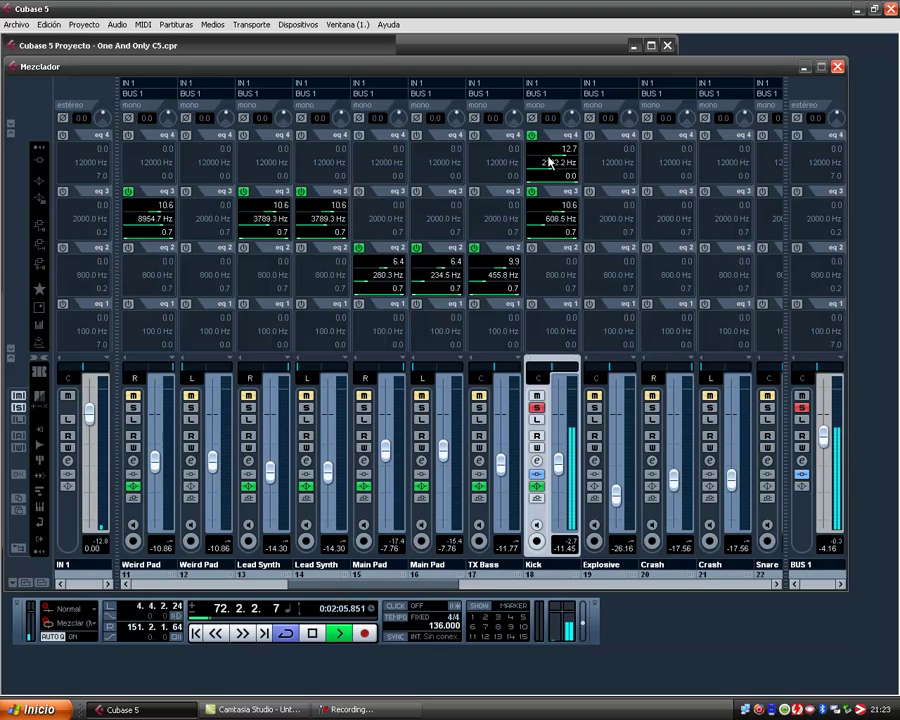
ctrl+click(553, 218)
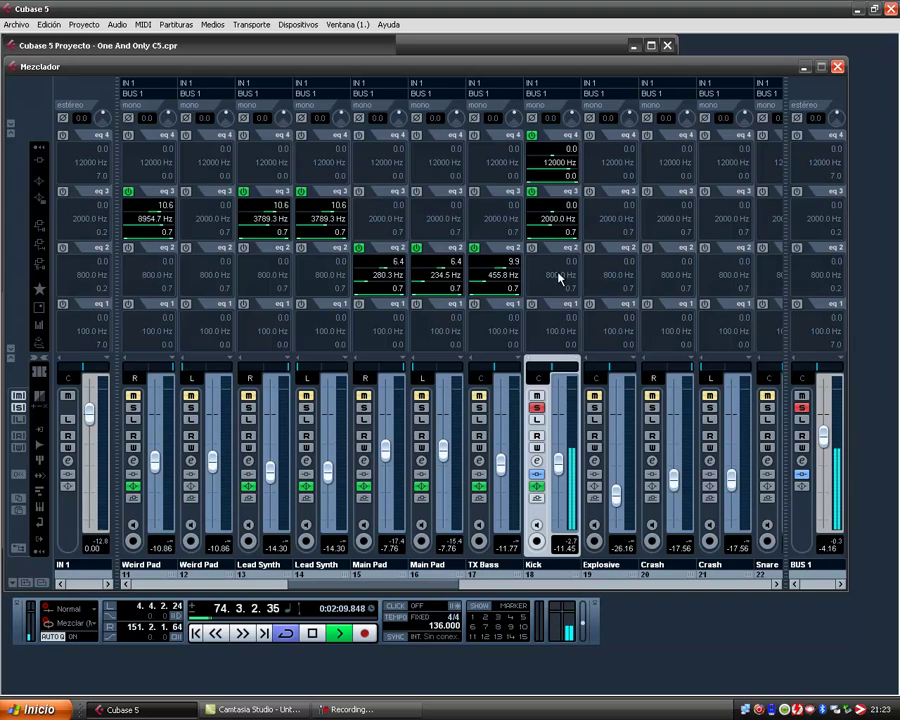
- Boost the Kick's EQ 2 by 11.3 dB at 129.8 Hz, EQ 4 by 10.6 dB at 2984.7 Hz, and EQ 3 by 7.1 dB at 696.6 Hz
click(532, 248)
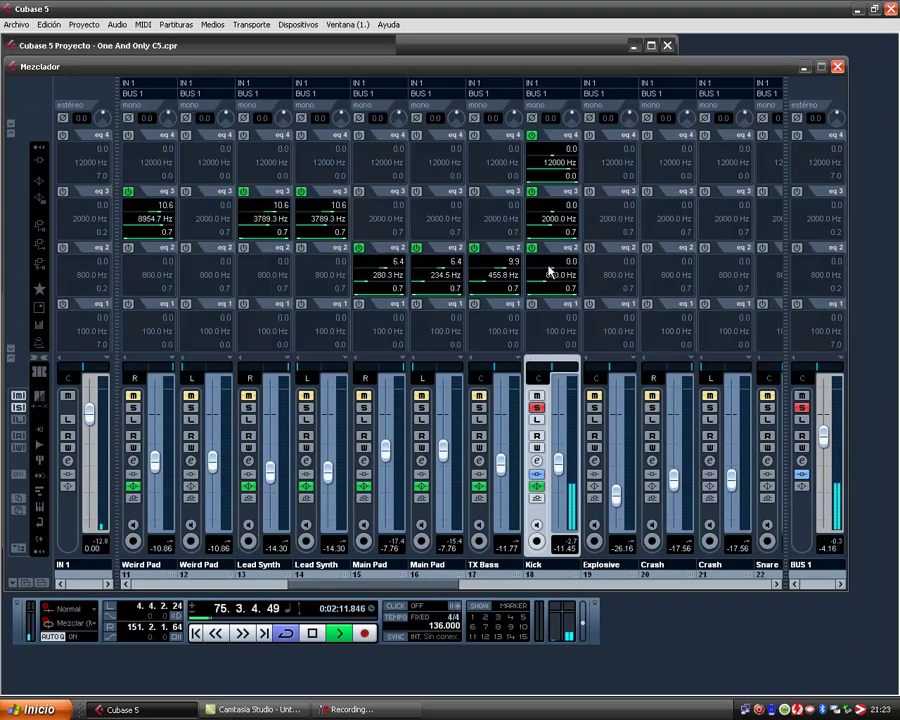
drag(553, 283, 537, 287)
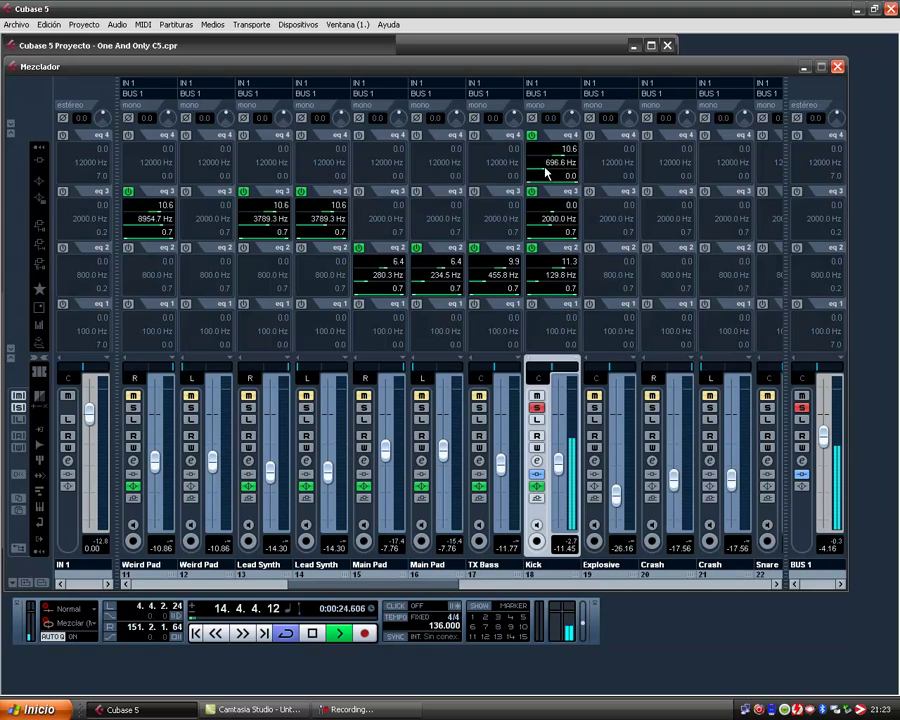
drag(553, 170, 537, 145)
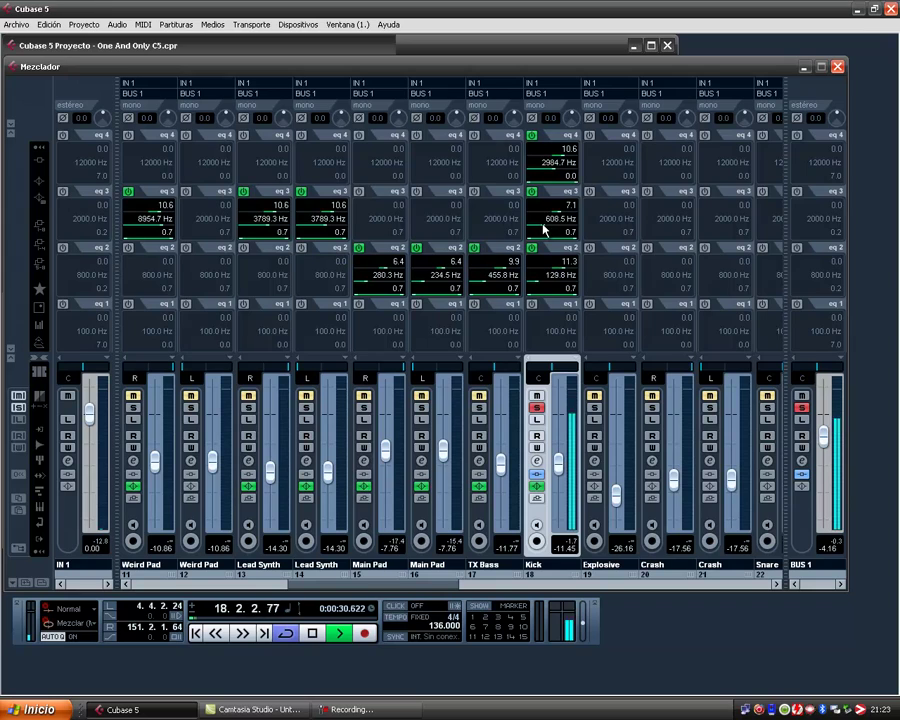
- Lower the Kick channel's fader to -14.02 dB
drag(566, 470, 561, 476)
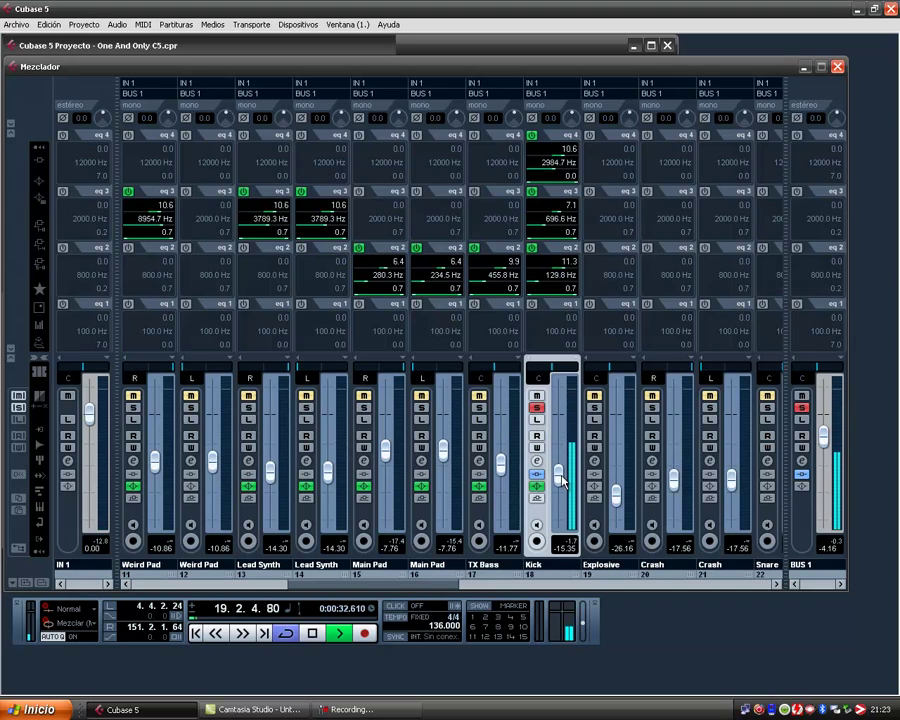
- Adjust the dry mix of apTrigga2 on the Kick channel during playback and close the plug-in editor
click(40, 168)
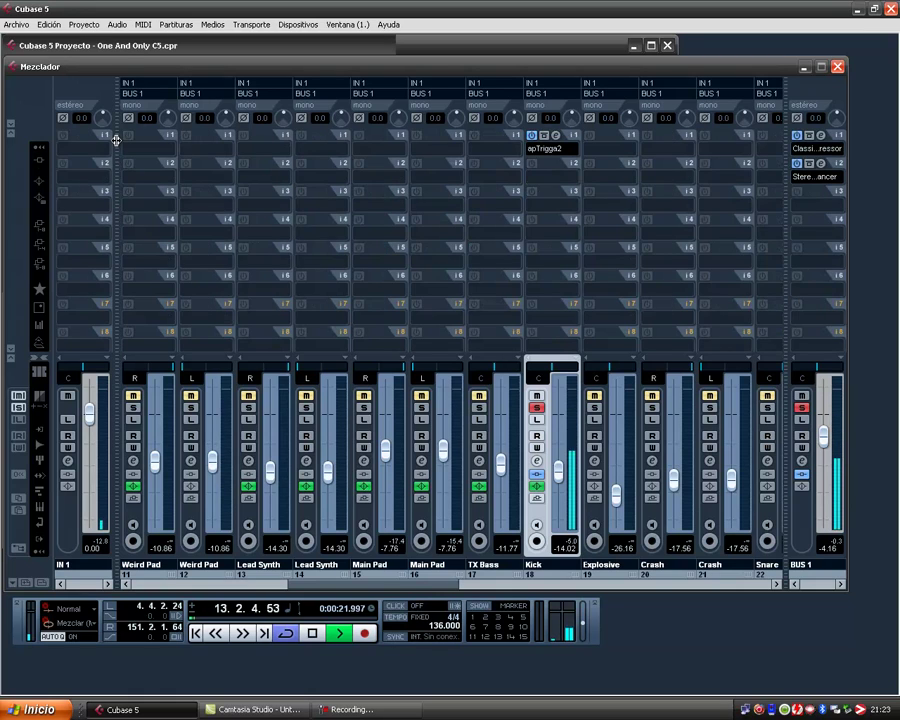
click(552, 140)
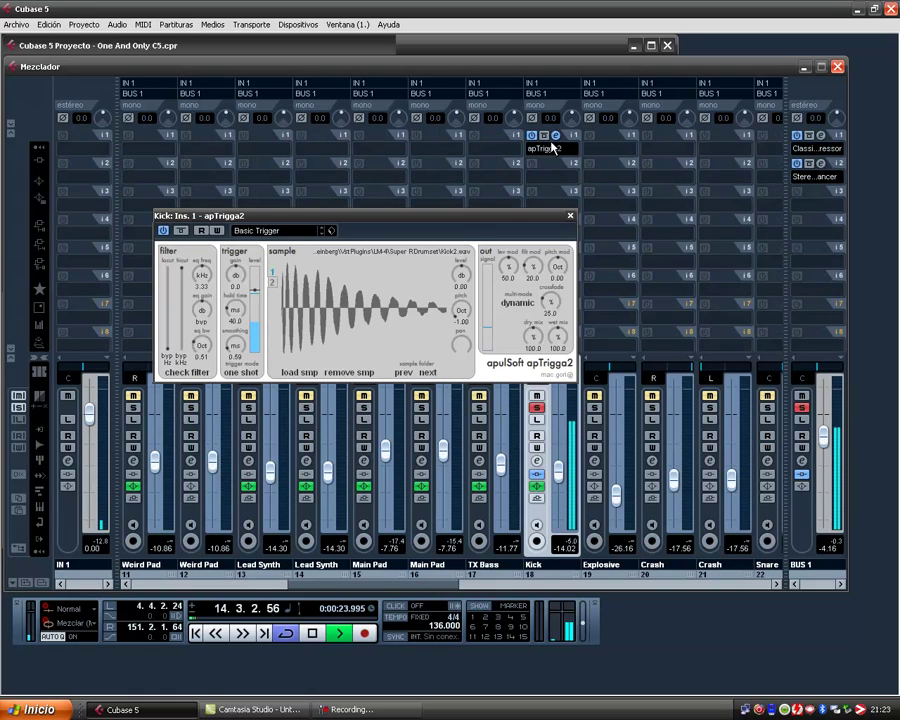
drag(531, 335, 508, 256)
drag(507, 344, 533, 398)
click(569, 215)
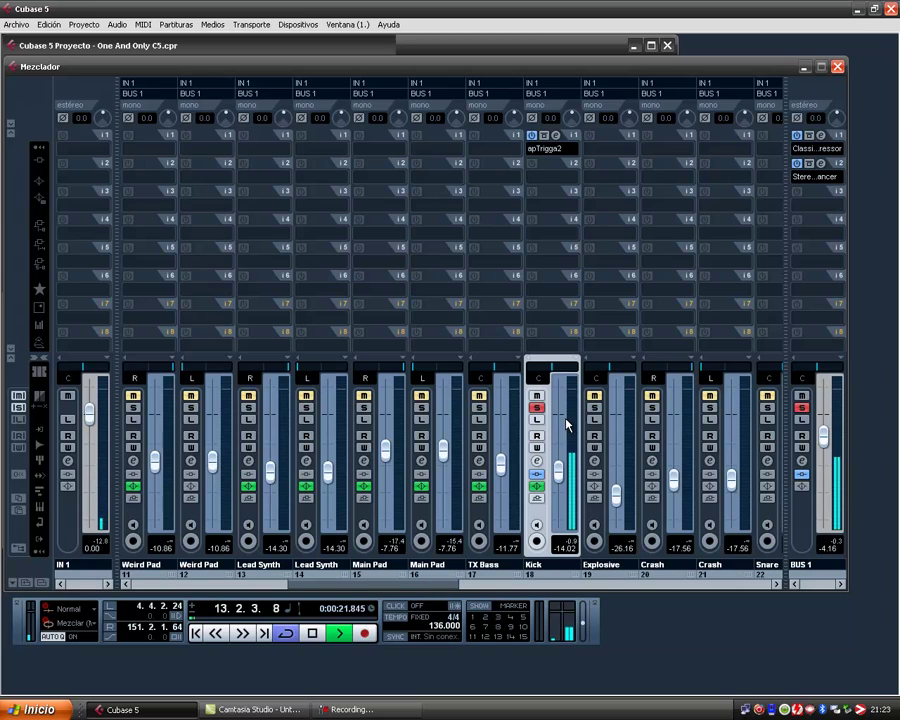
- Raise the Kick channel's fader to -8.59 dB and its EQ 3 gain to 13.4, and take the channel out of solo
drag(558, 470, 558, 452)
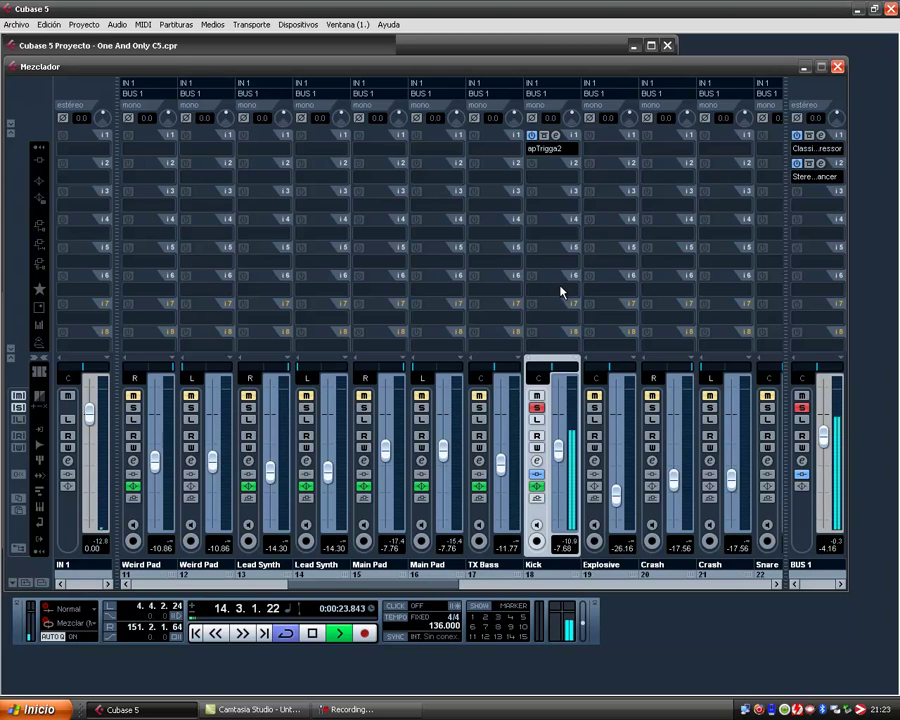
click(39, 183)
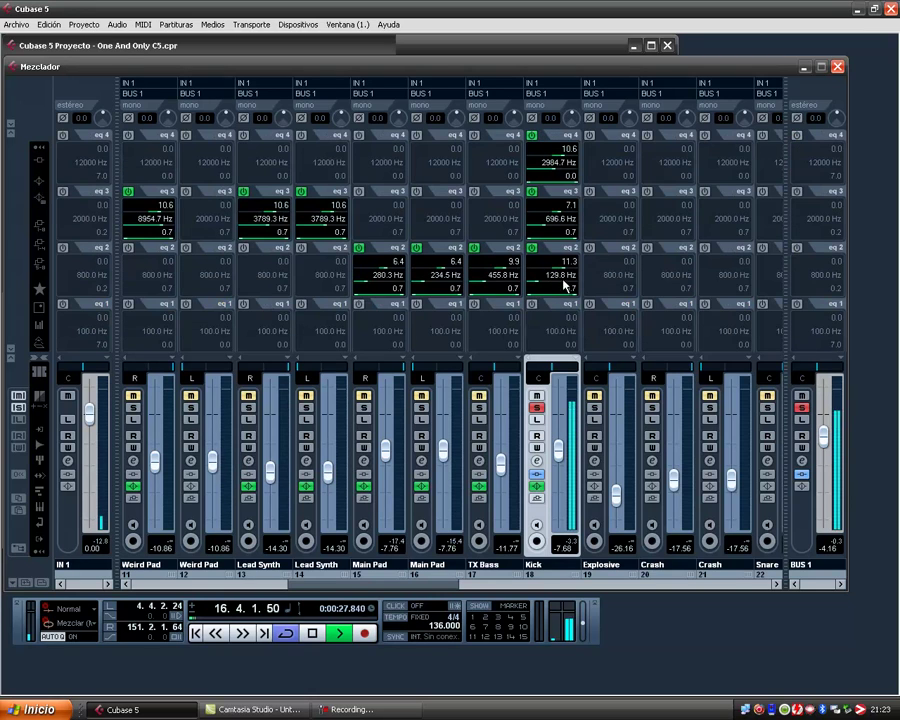
drag(563, 213, 566, 213)
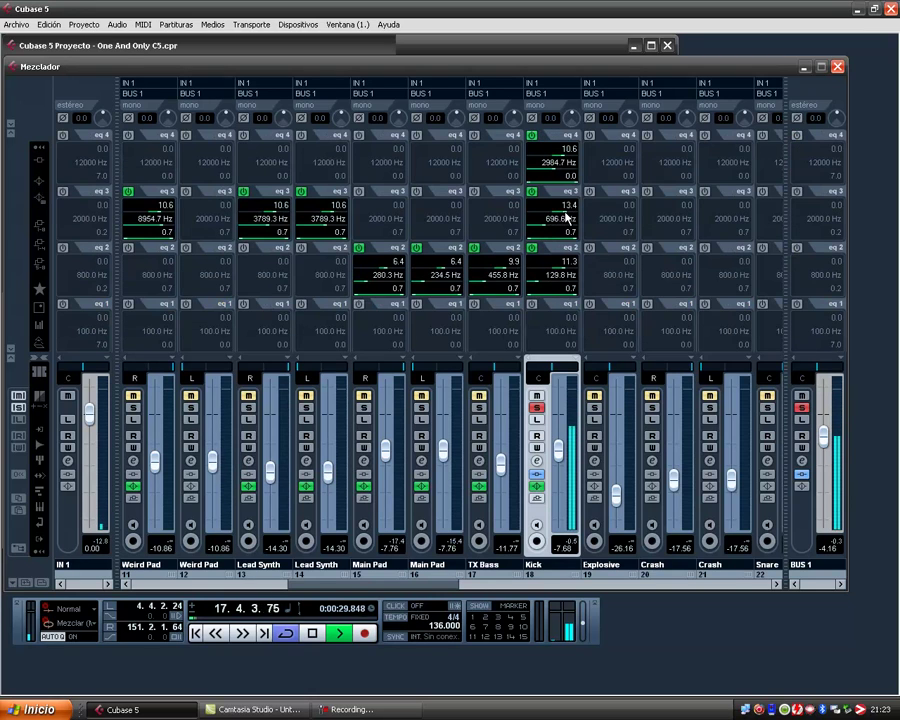
click(536, 408)
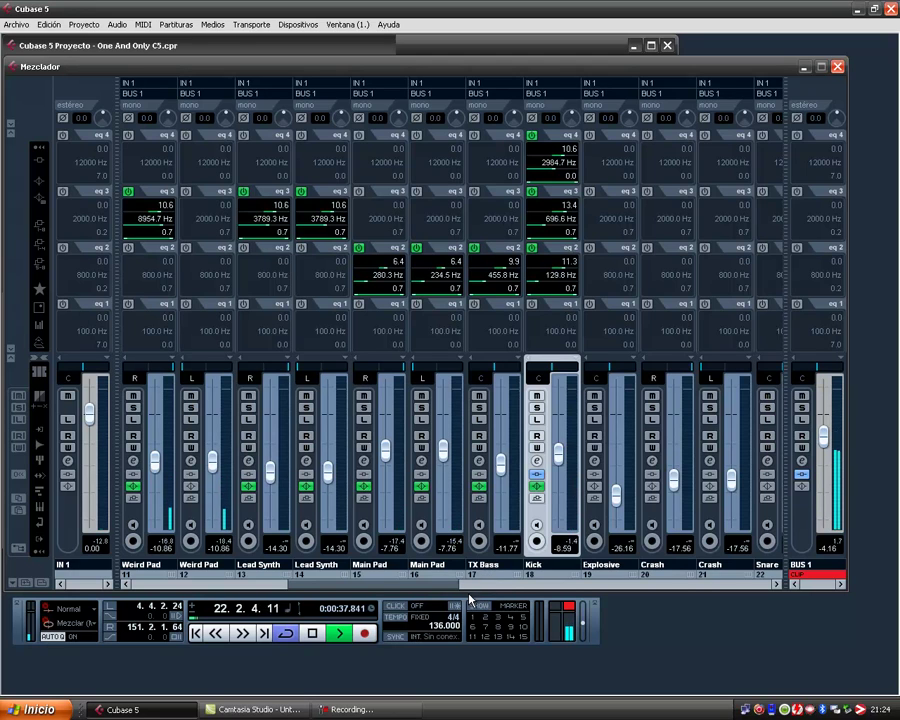
- Stop playback, close the mixer and maximize the project window
click(286, 585)
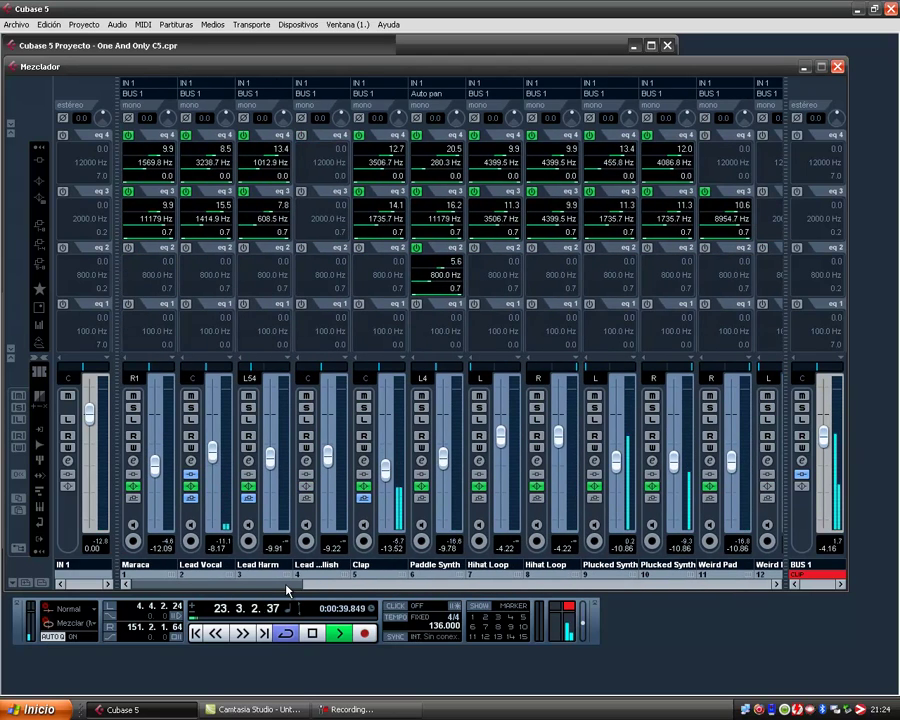
drag(286, 588, 410, 590)
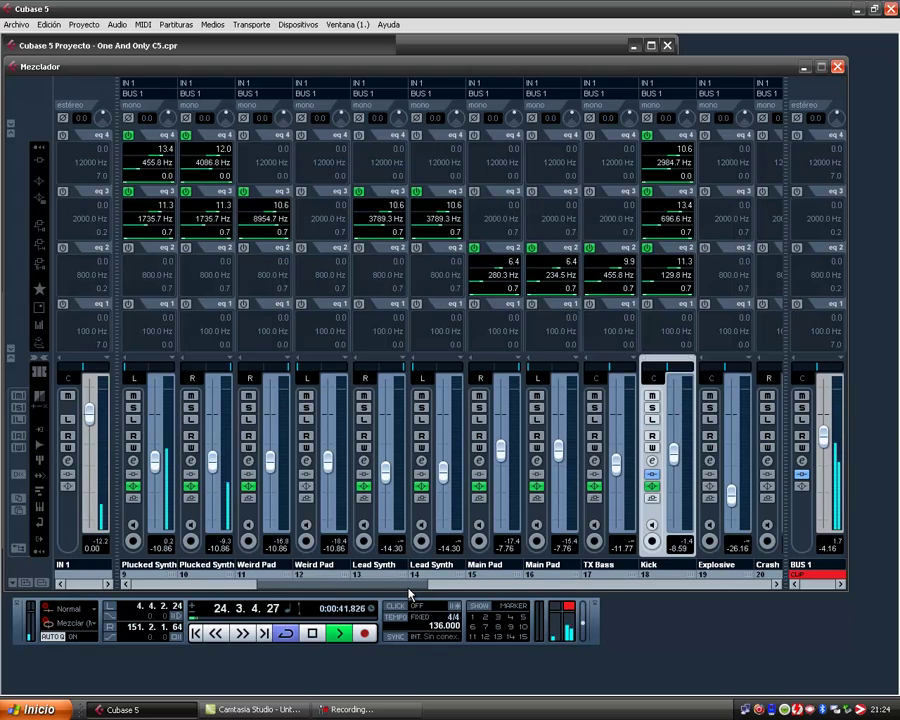
key(space)
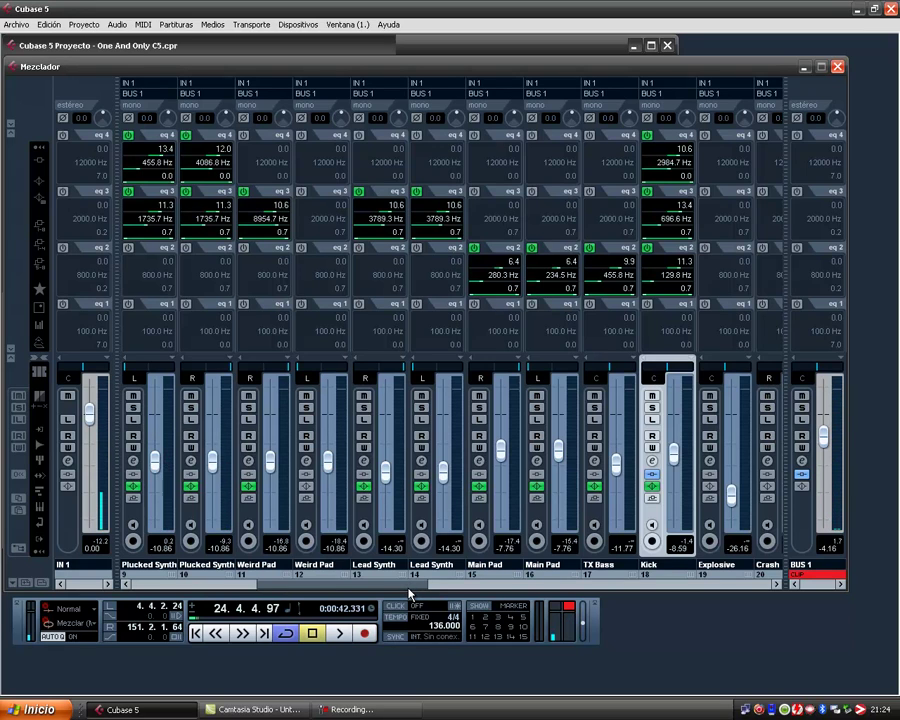
drag(410, 592, 462, 592)
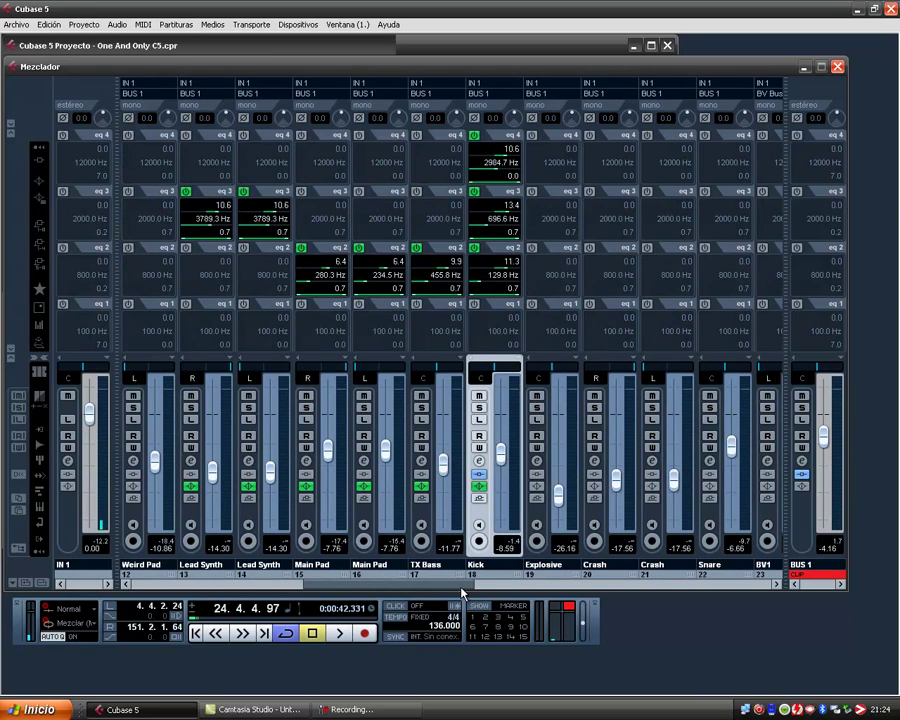
click(838, 68)
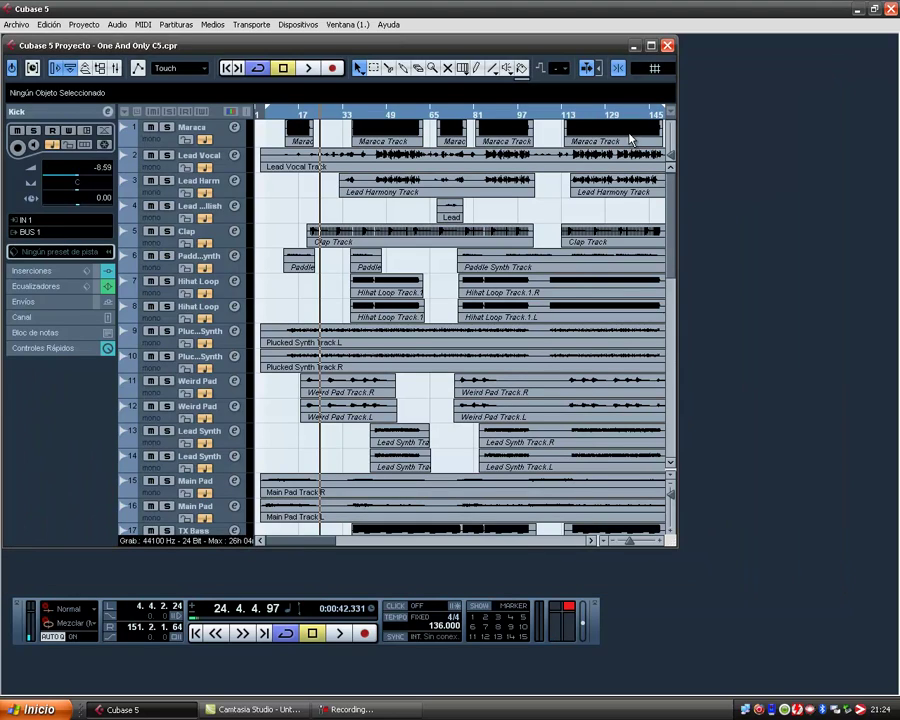
click(650, 45)
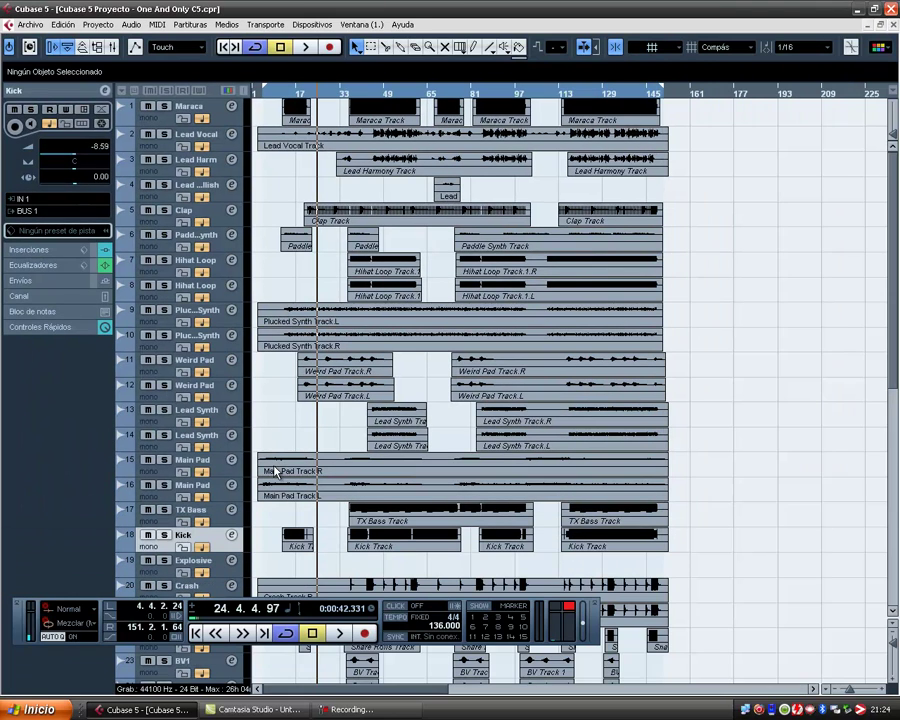
- Play the project from about bar 42 and solo the Clap track, comparing it with the full mix
scroll(358, 546, down, 3)
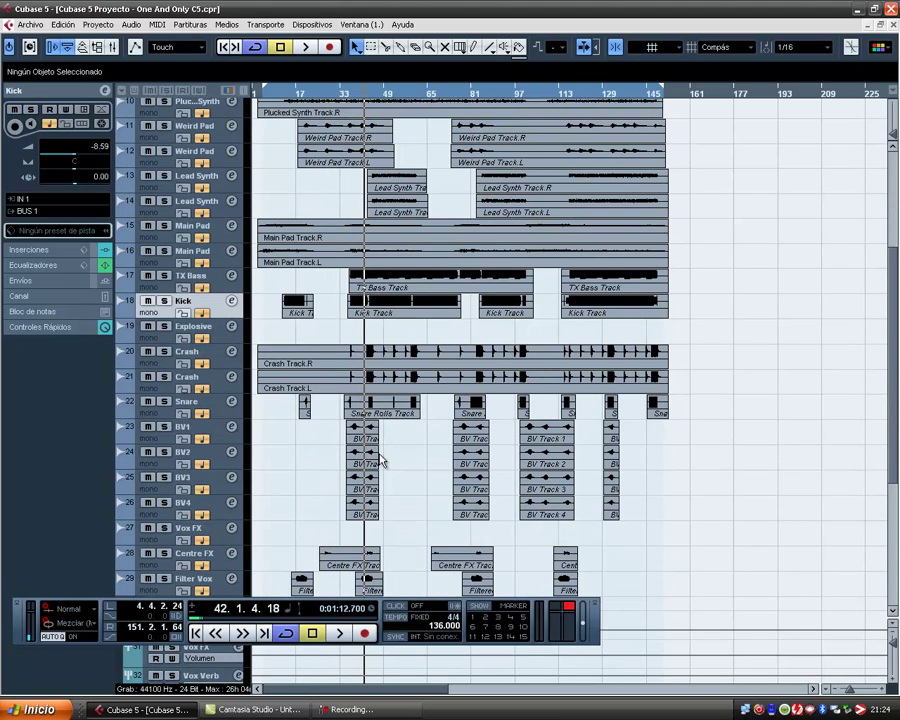
scroll(494, 472, up, 3)
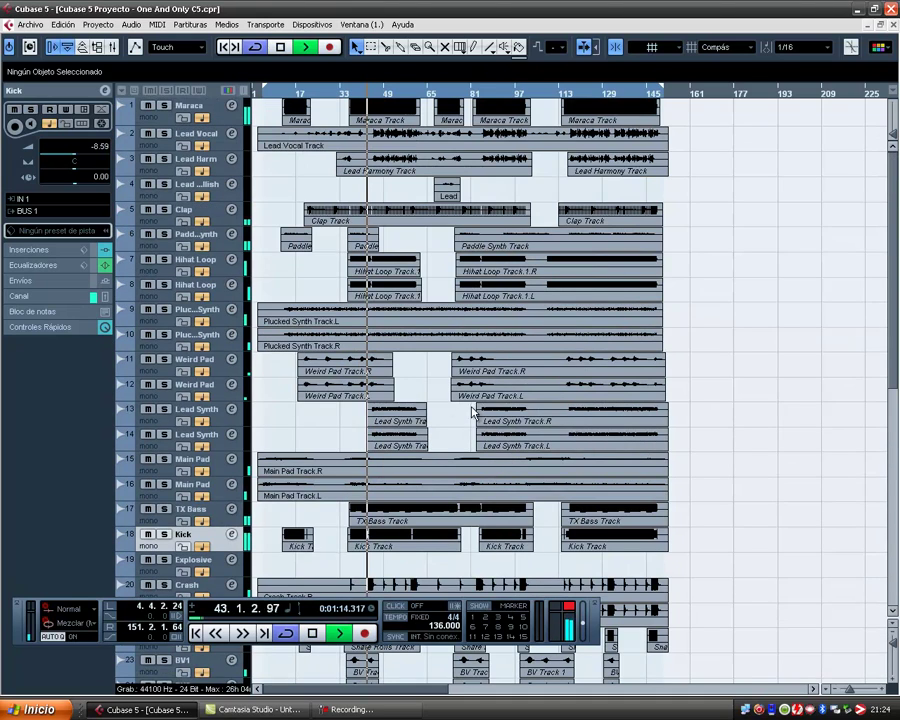
click(166, 211)
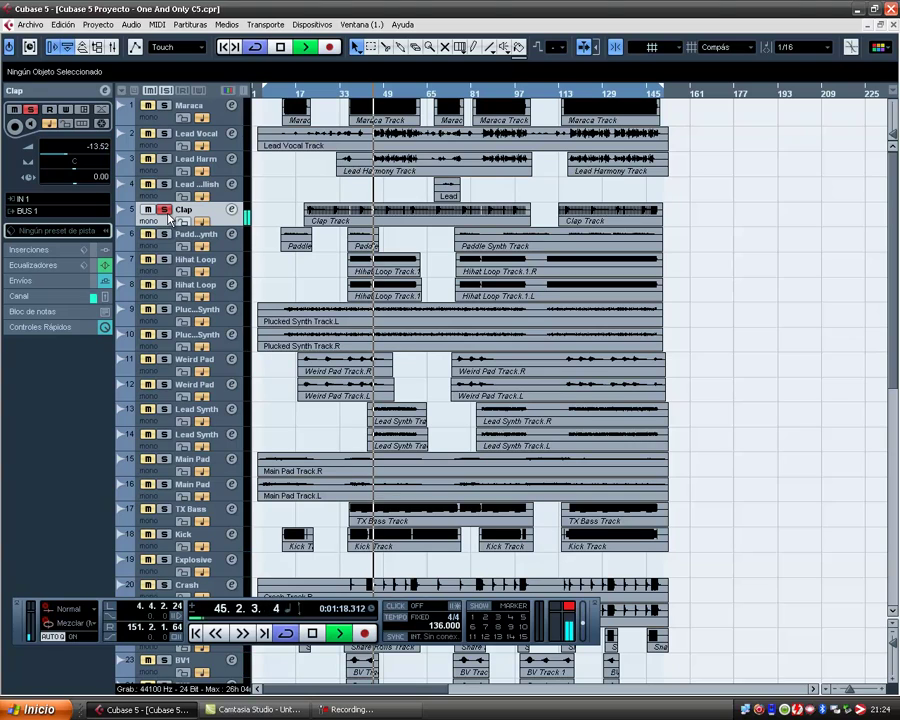
click(165, 210)
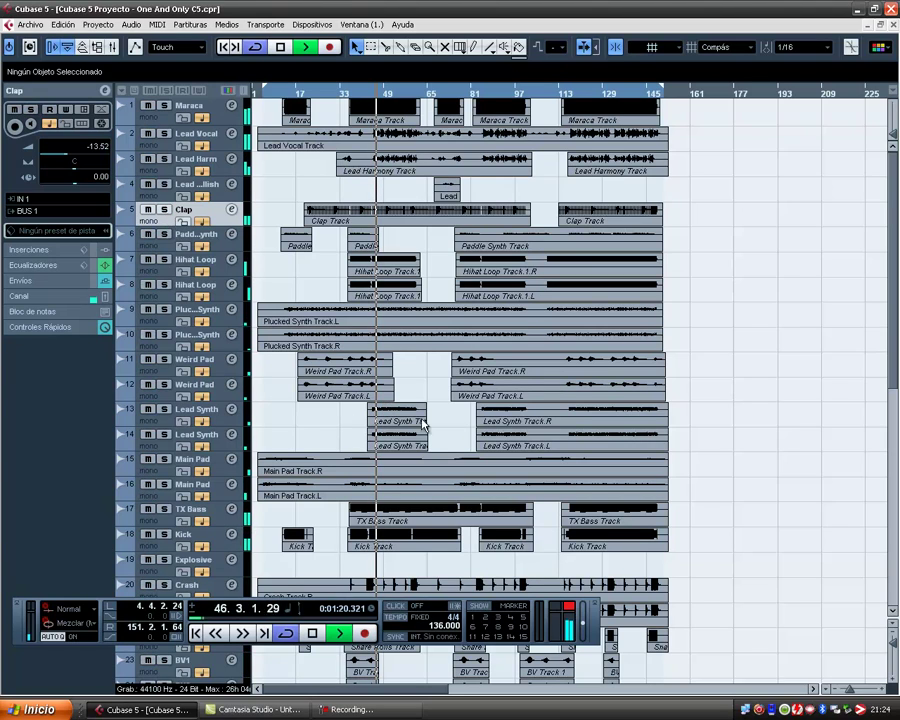
click(165, 209)
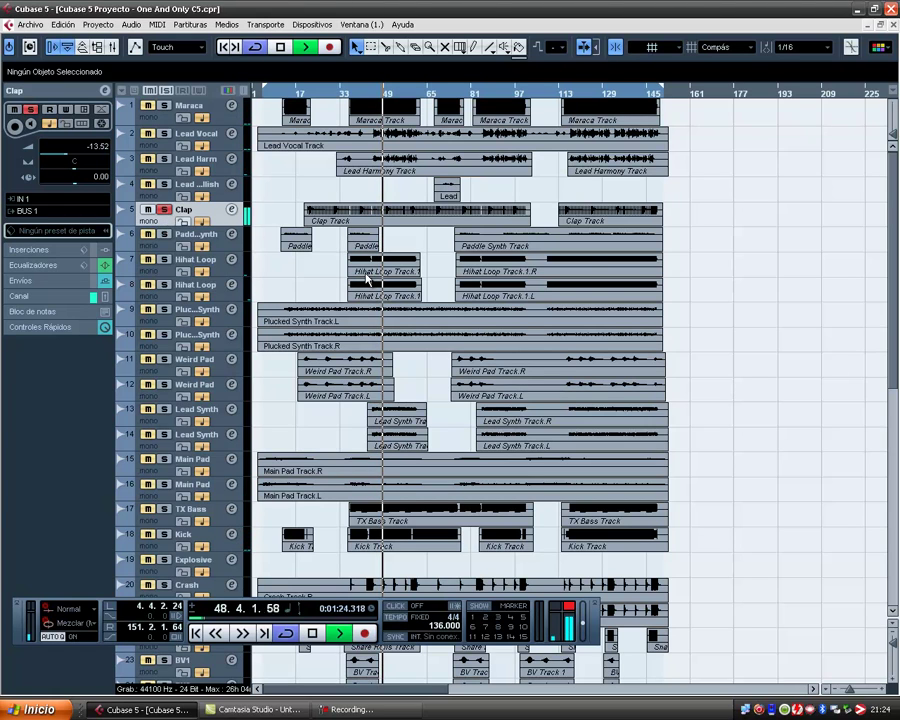
- Open the mixer and insert apTrigga2 in the first insert slot of the Clap channel
key(F3)
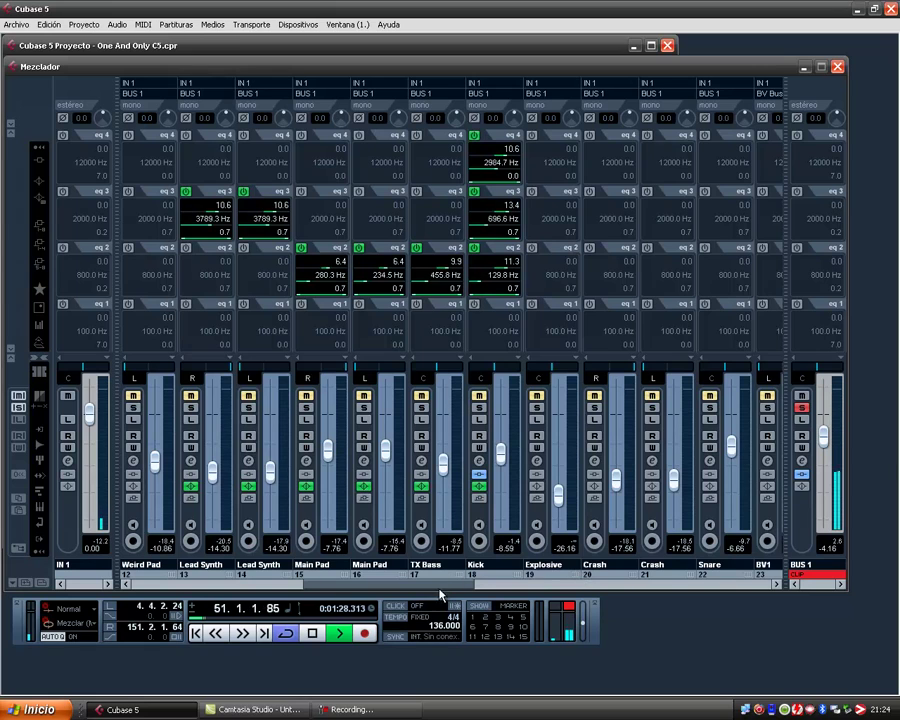
drag(443, 585, 289, 577)
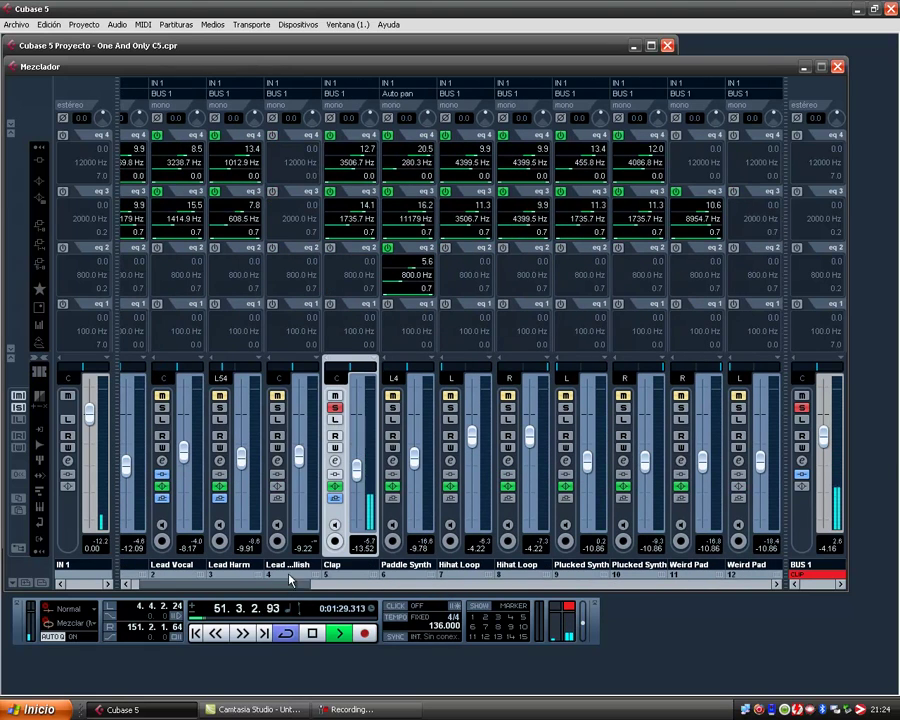
click(39, 161)
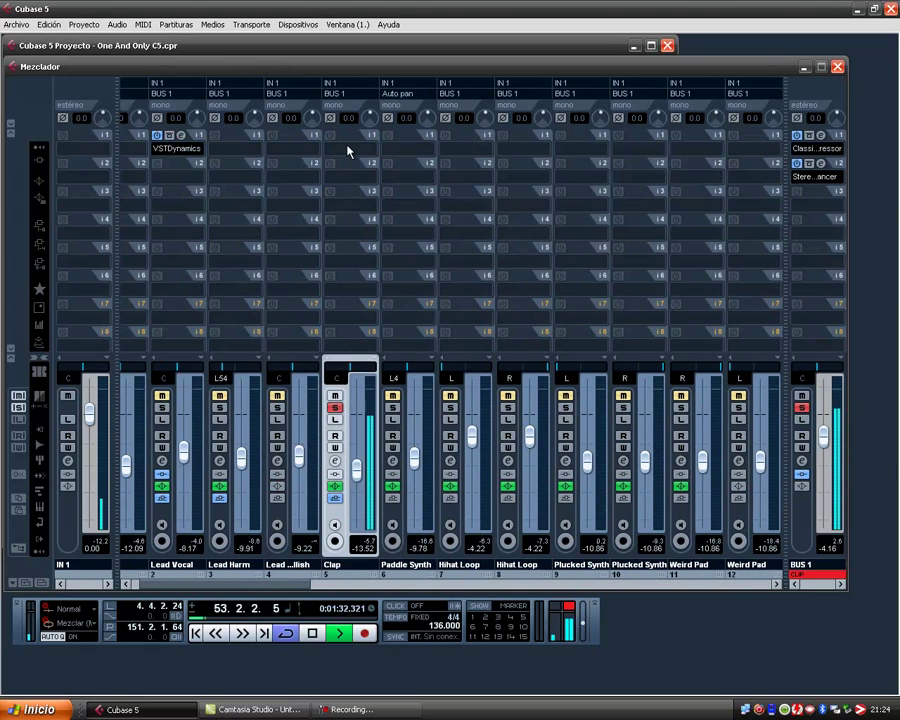
click(347, 151)
mouse_move(490, 182)
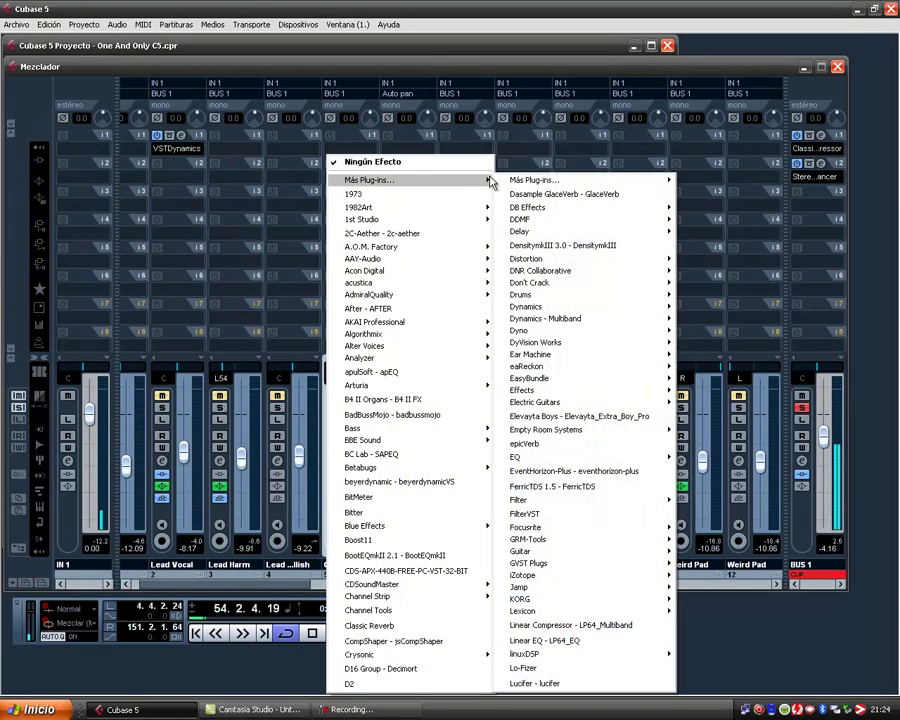
mouse_move(662, 181)
mouse_move(720, 180)
mouse_move(598, 183)
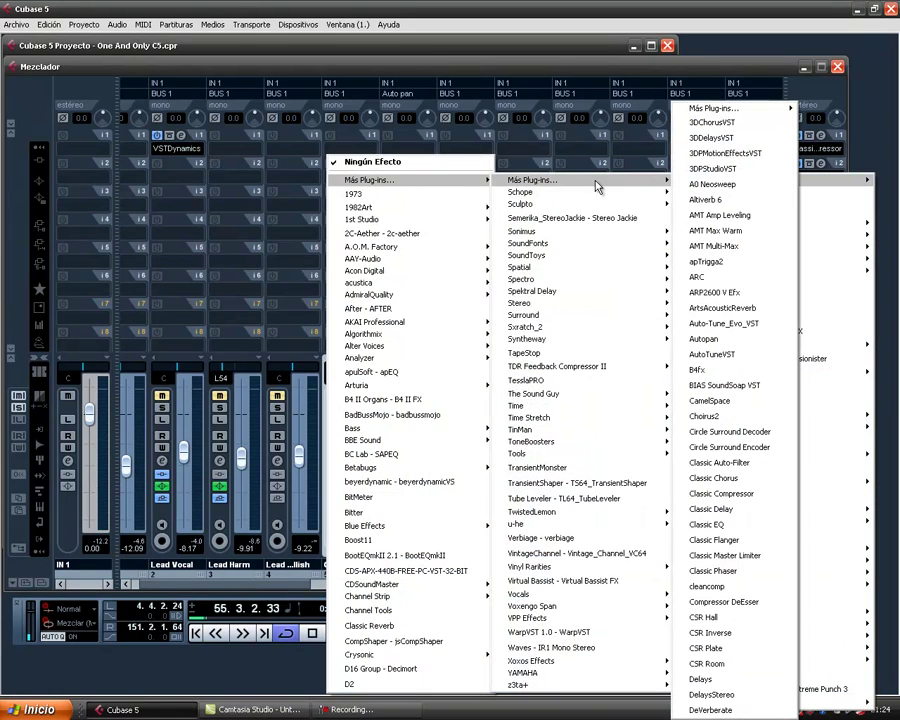
click(715, 263)
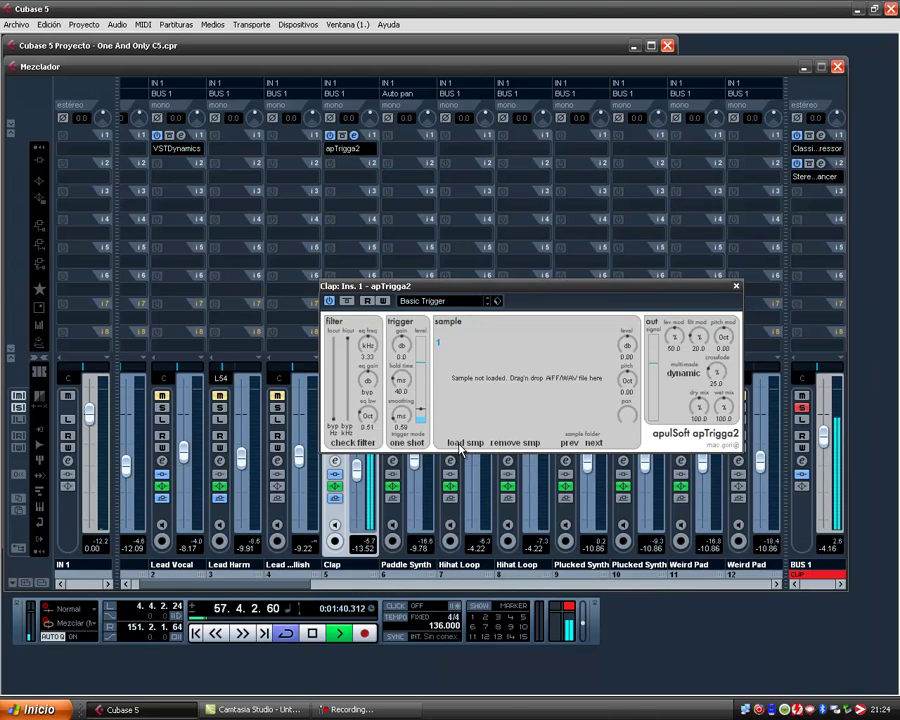
- Try the Snare12.wav sample in the Clap's apTrigga2, and replace it with Snare2.wav from the Super RDrumset folder
click(462, 448)
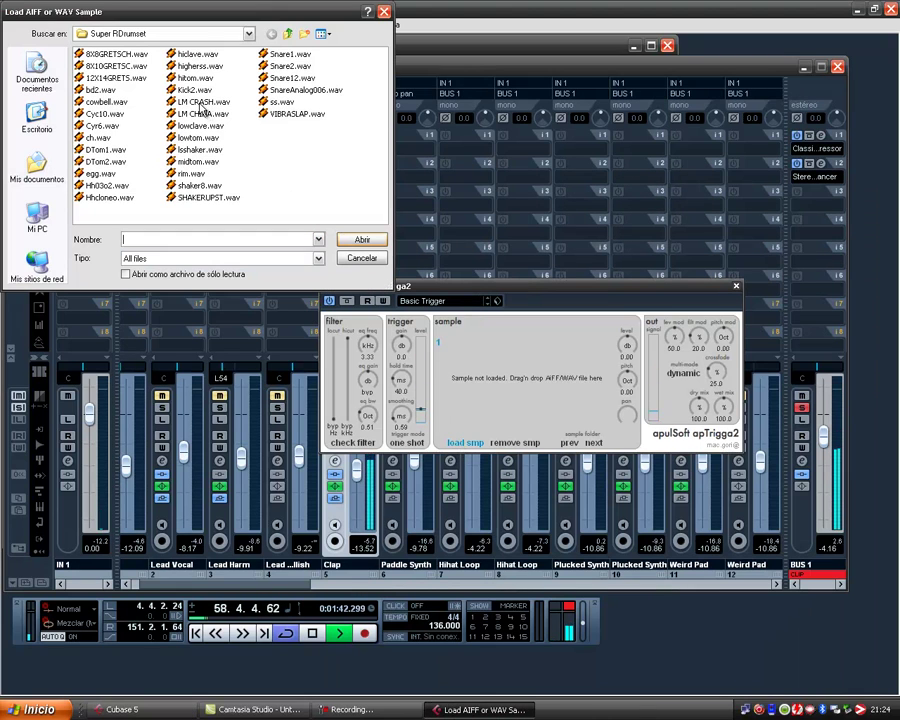
double_click(291, 79)
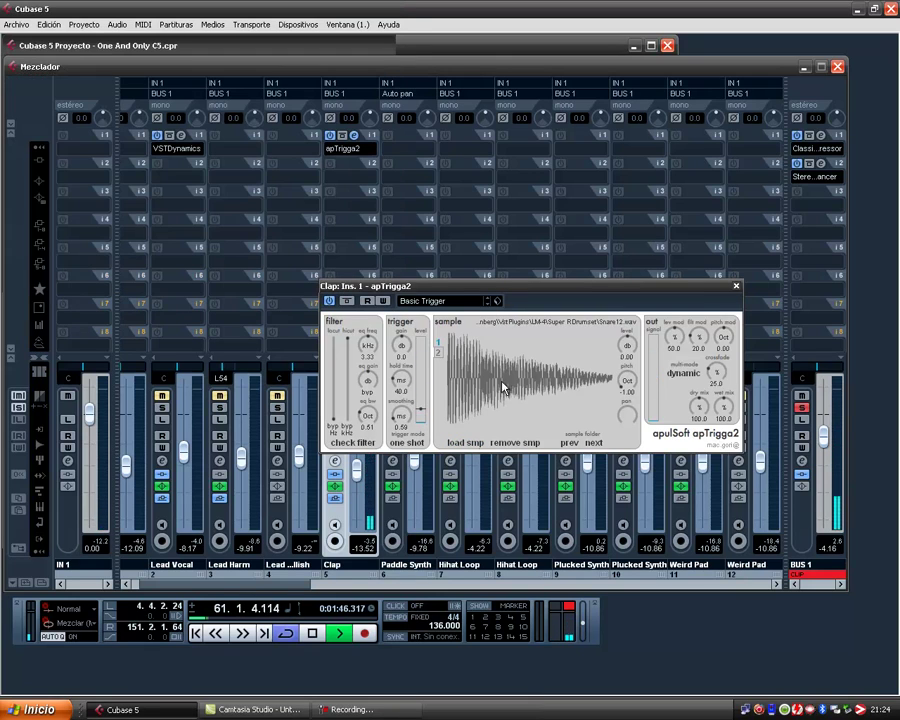
click(466, 444)
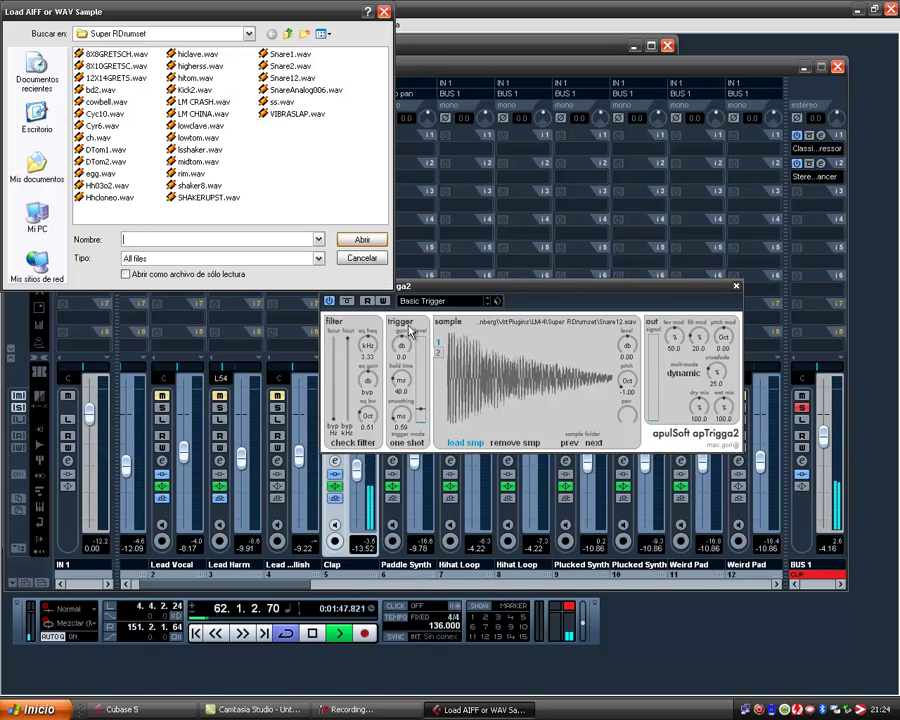
double_click(292, 67)
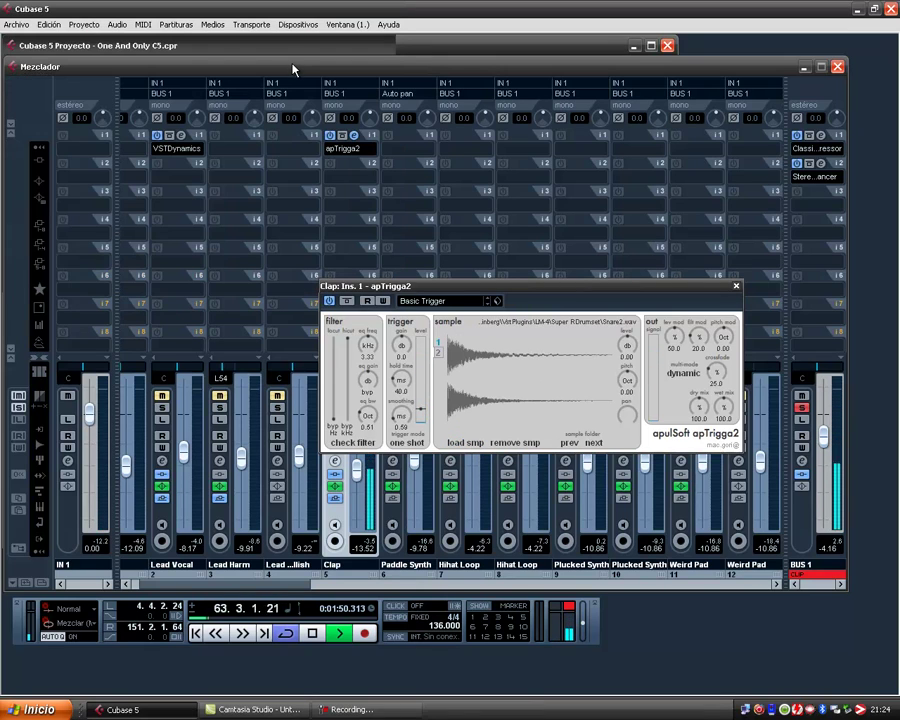
- Close the apTrigga2 editor, take the Clap channel out of solo and raise its fader to -9.74 dB
click(737, 288)
click(838, 66)
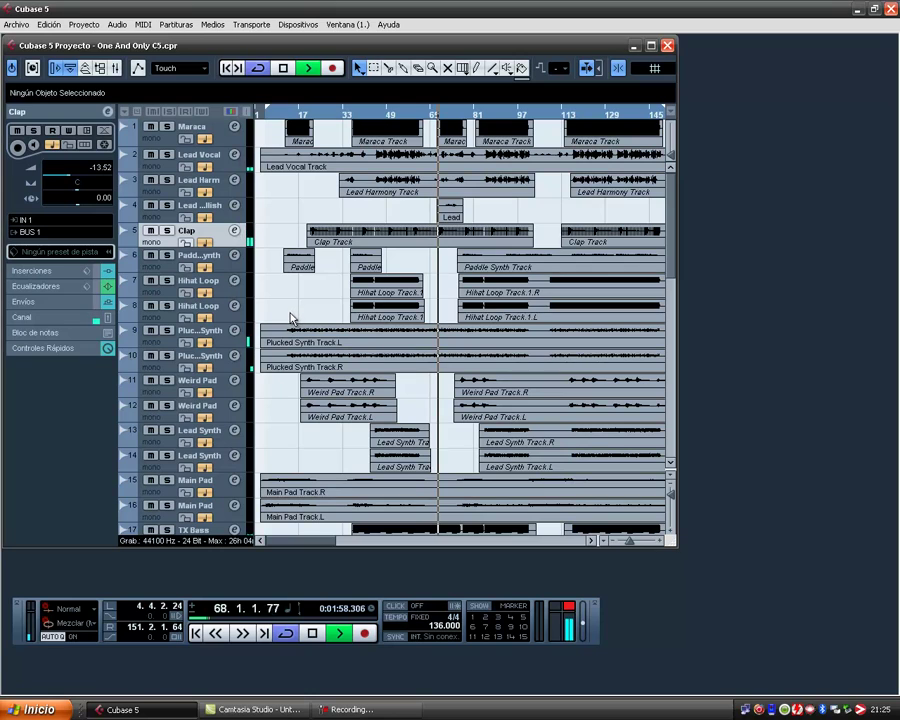
key(F3)
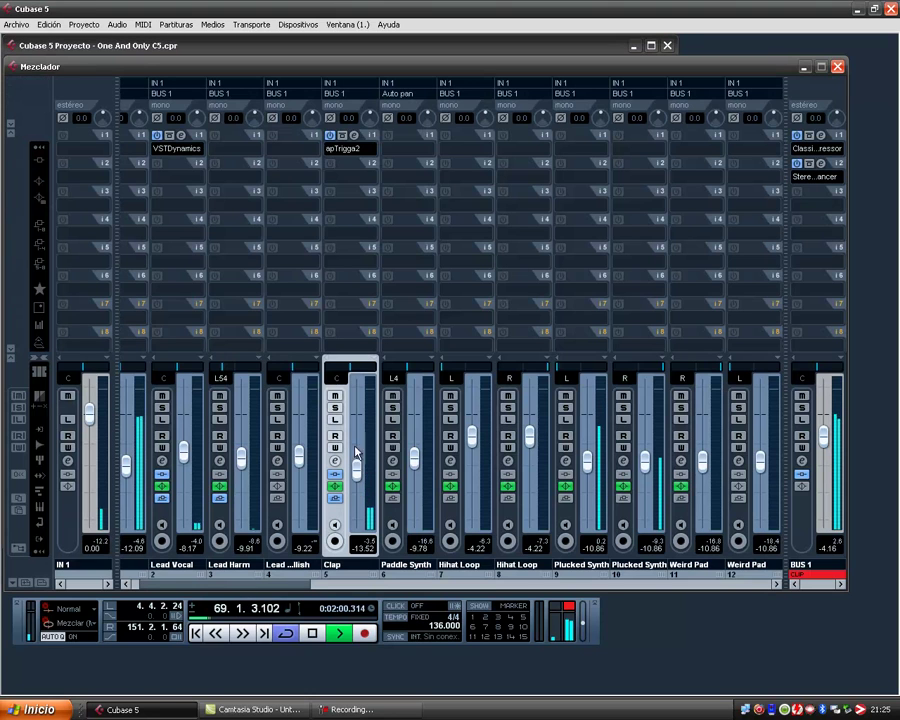
drag(356, 474, 357, 460)
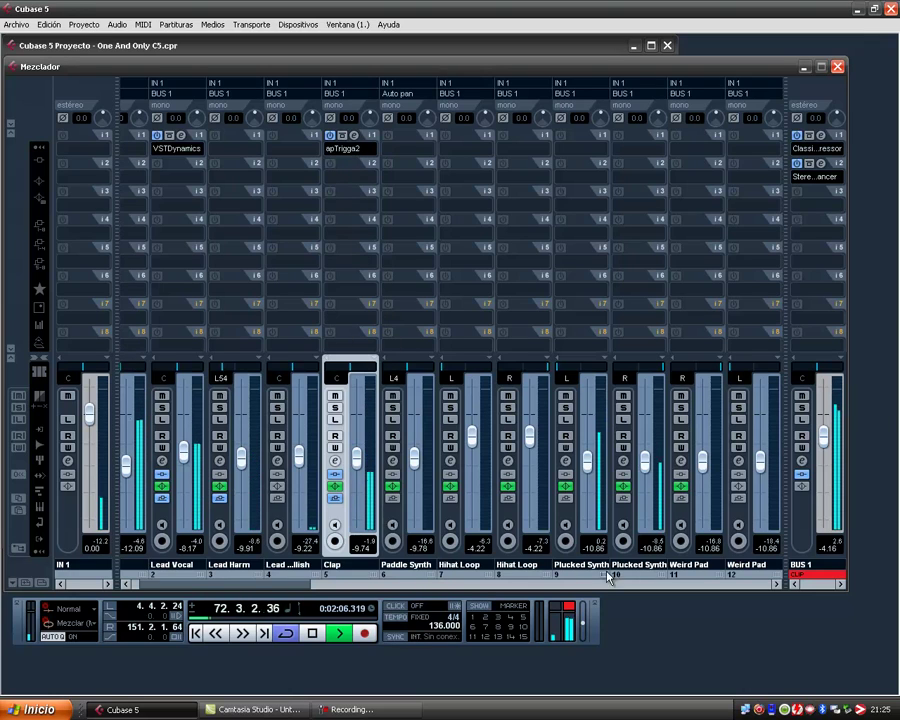
- Solo the Kick channel, set its EQ 4 frequency to 1913.0 Hz and switch off its EQ 3 band
click(639, 584)
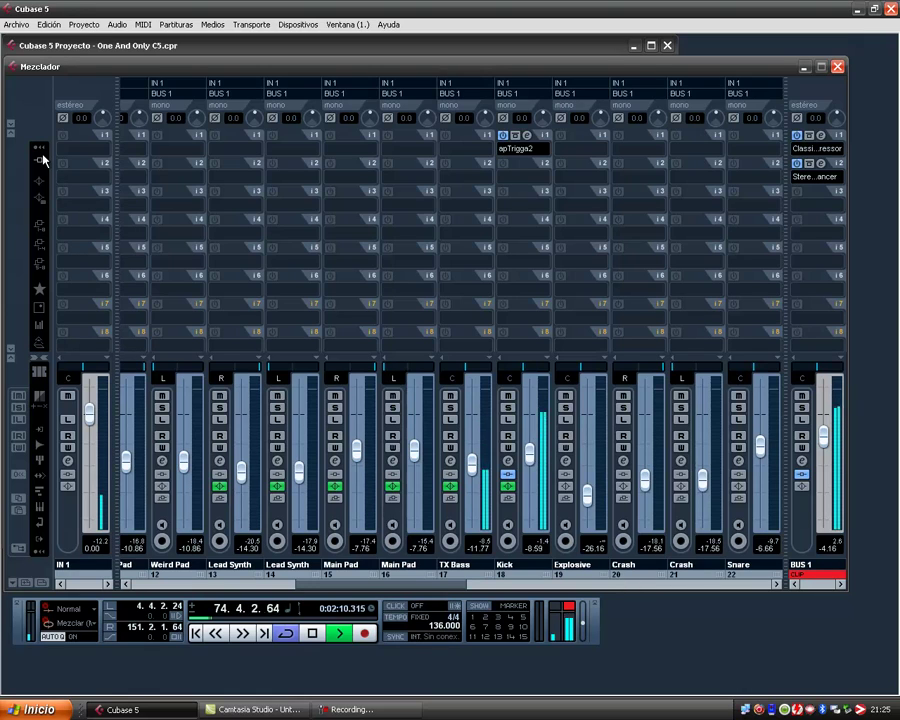
click(507, 408)
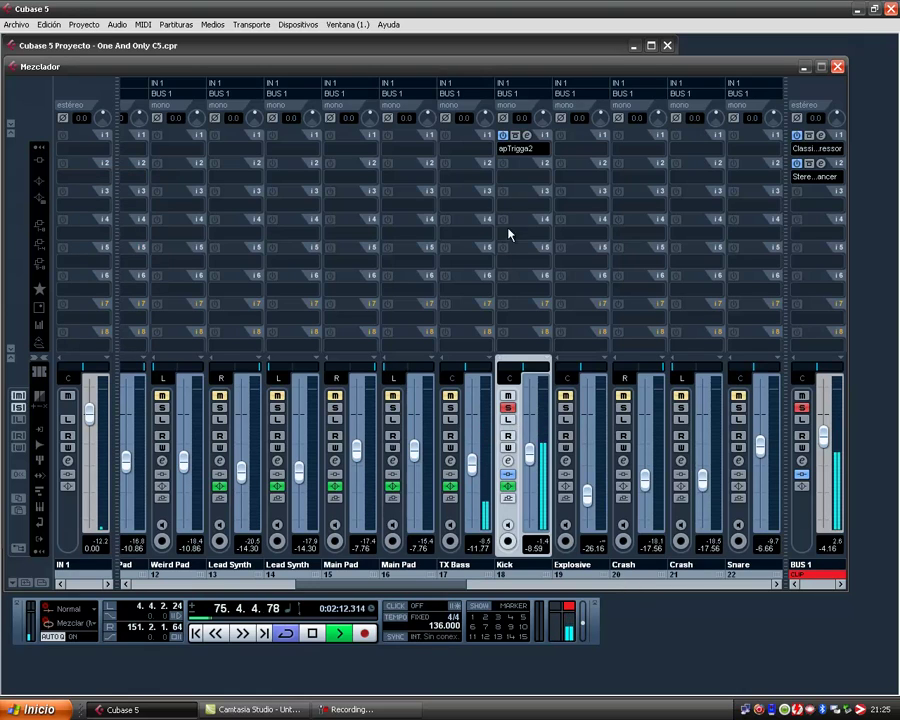
click(38, 185)
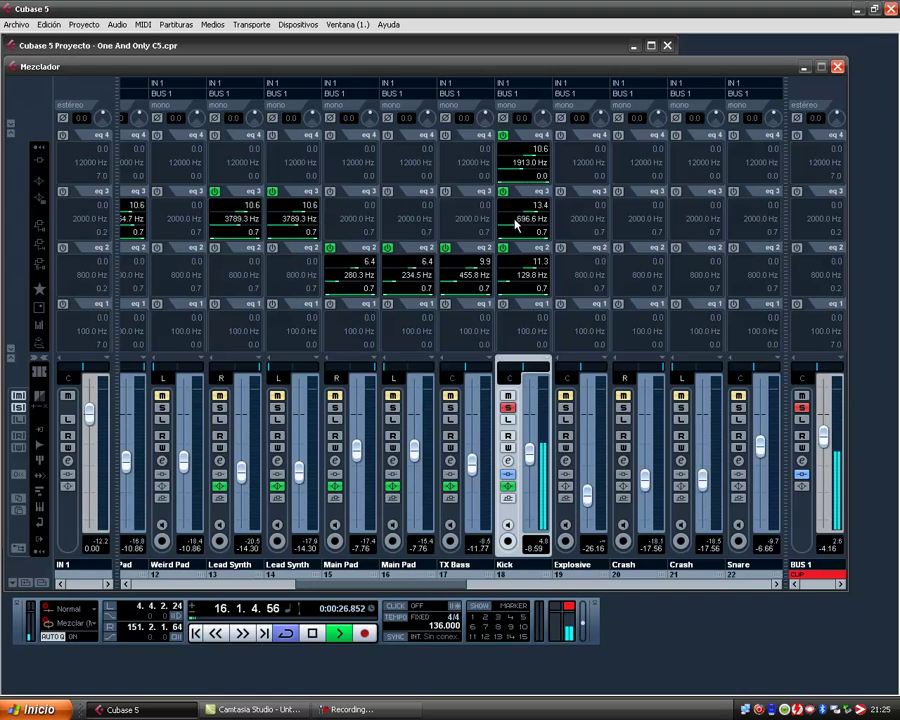
click(505, 190)
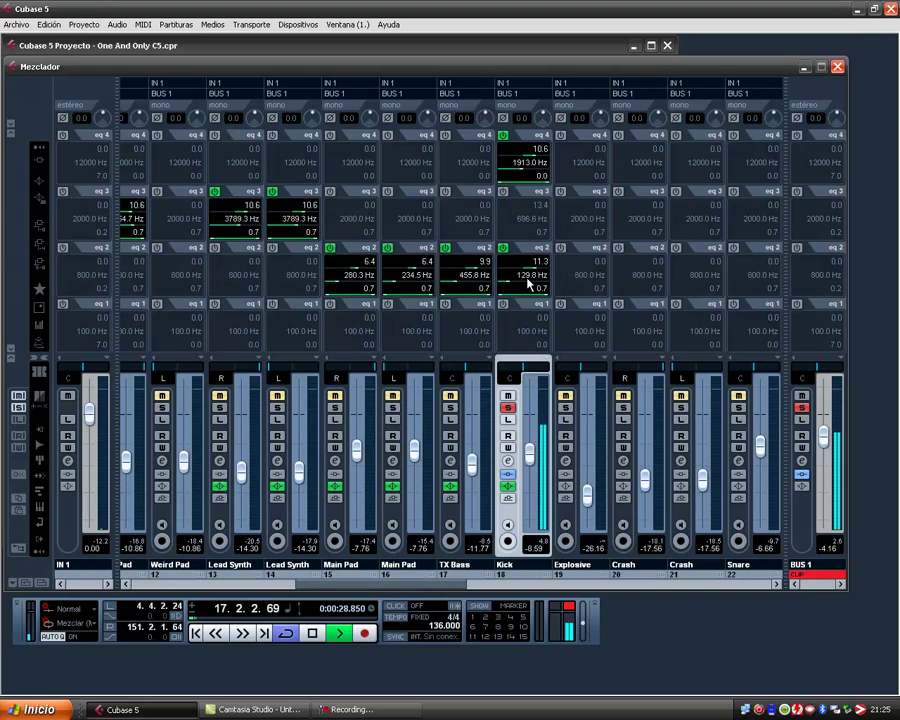
- Set the Kick's EQ 2 gain to 15.5, enable EQ 1 with 10.6 gain at 100.0 Hz, and set EQ 4's frequency to 898.4 Hz
drag(539, 269, 538, 269)
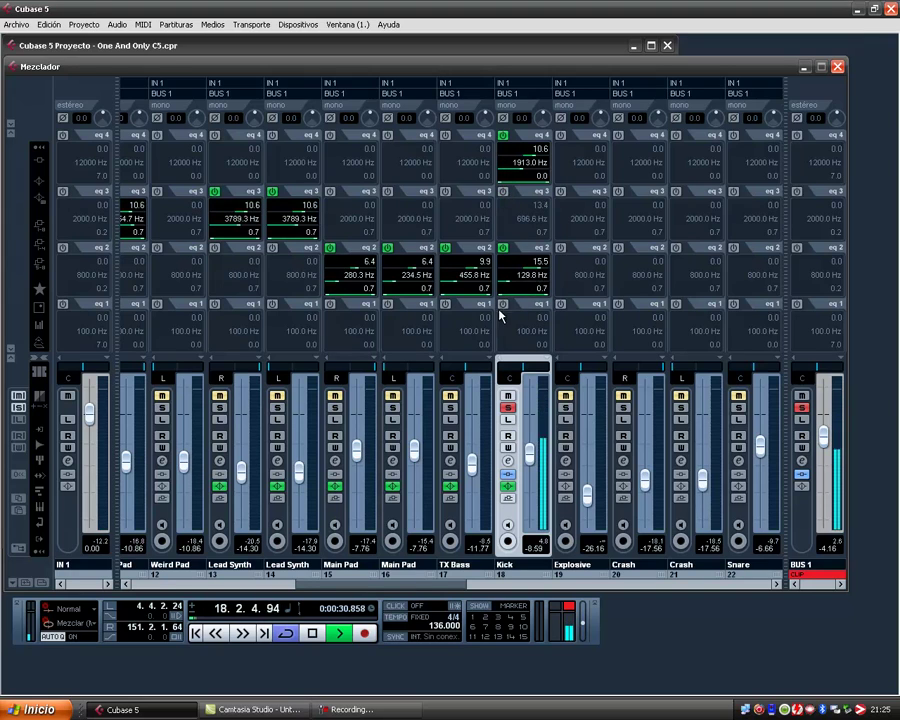
click(503, 304)
click(534, 324)
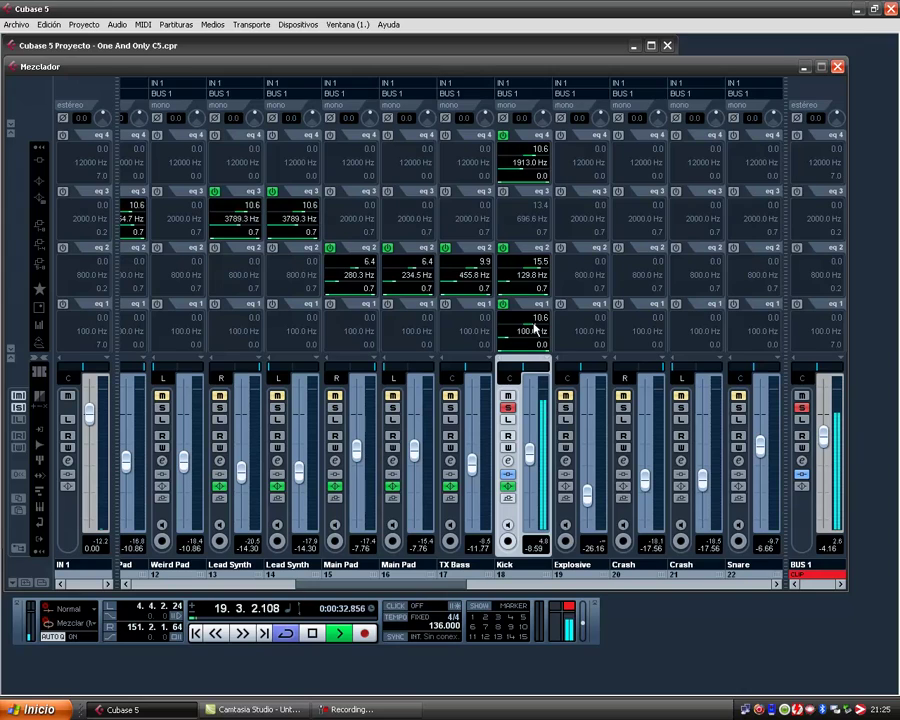
drag(511, 178, 517, 176)
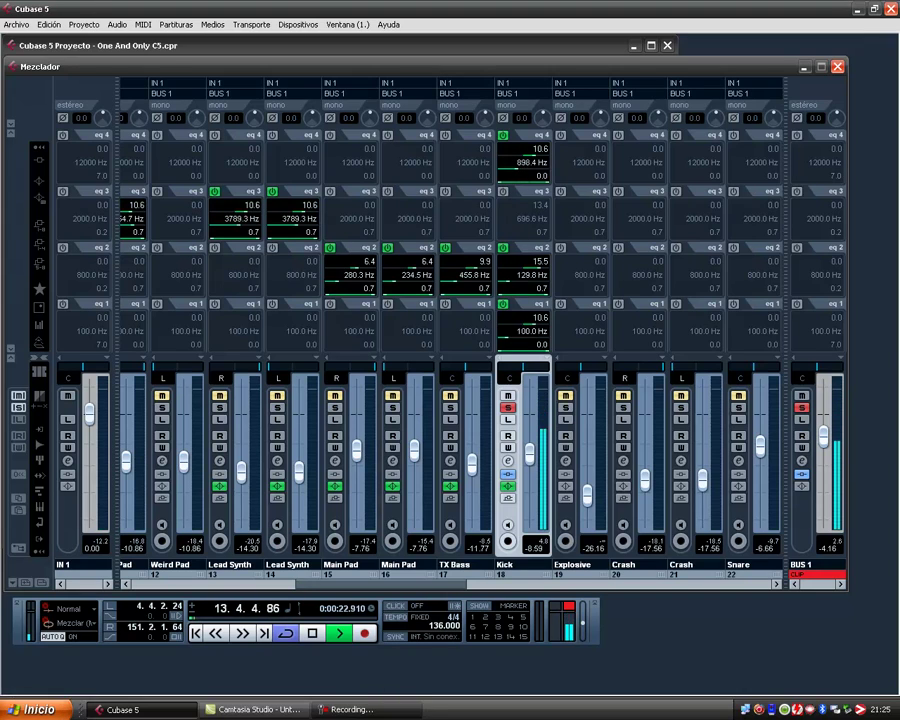
- Take the Kick channel out of solo and lower its fader to -13.27 dB
click(507, 409)
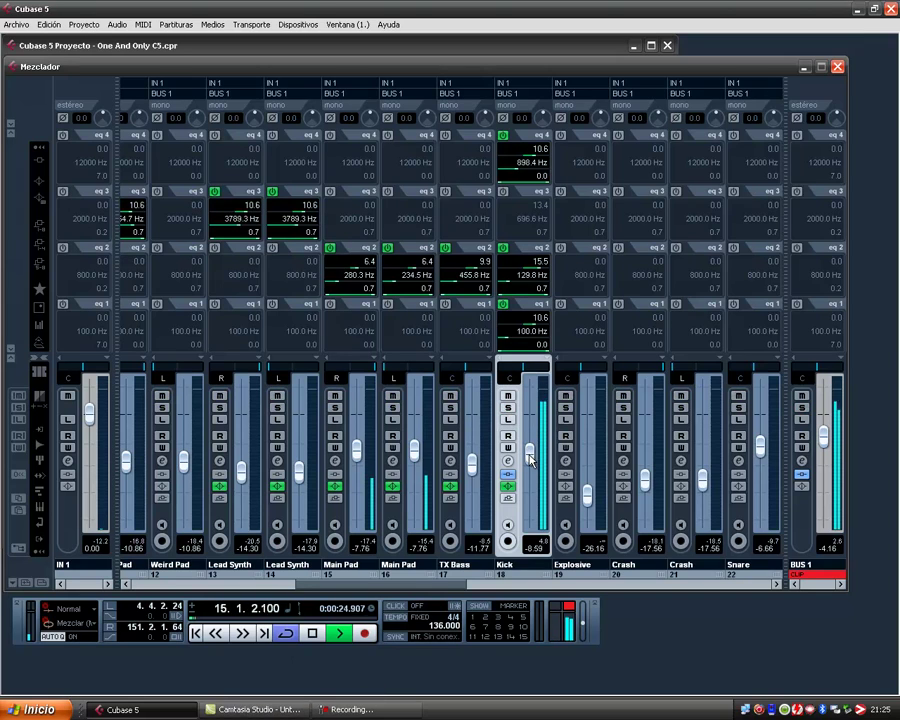
drag(529, 456, 530, 459)
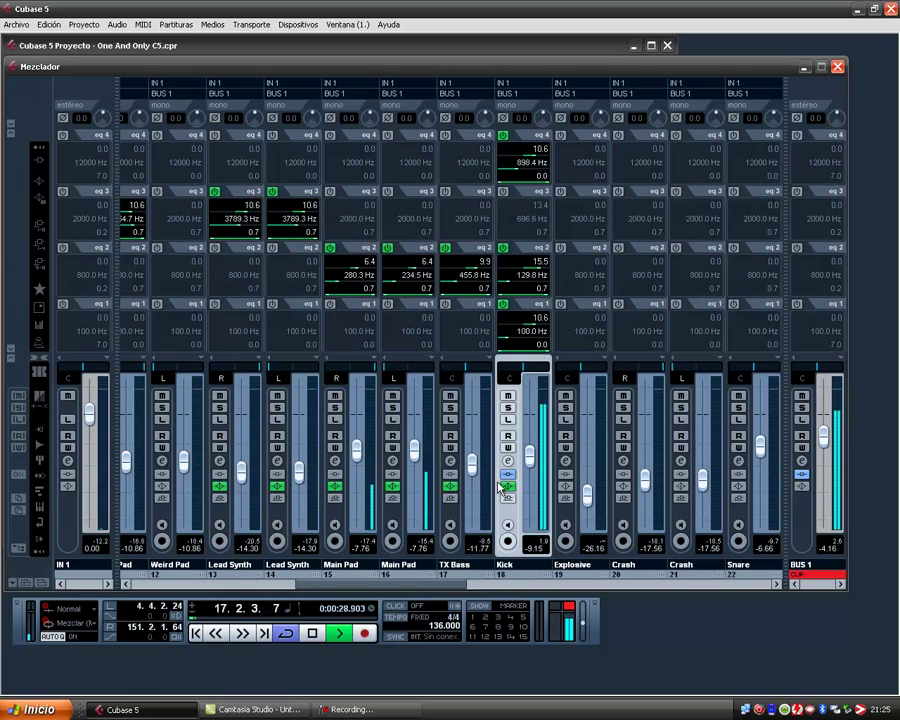
drag(530, 455, 532, 470)
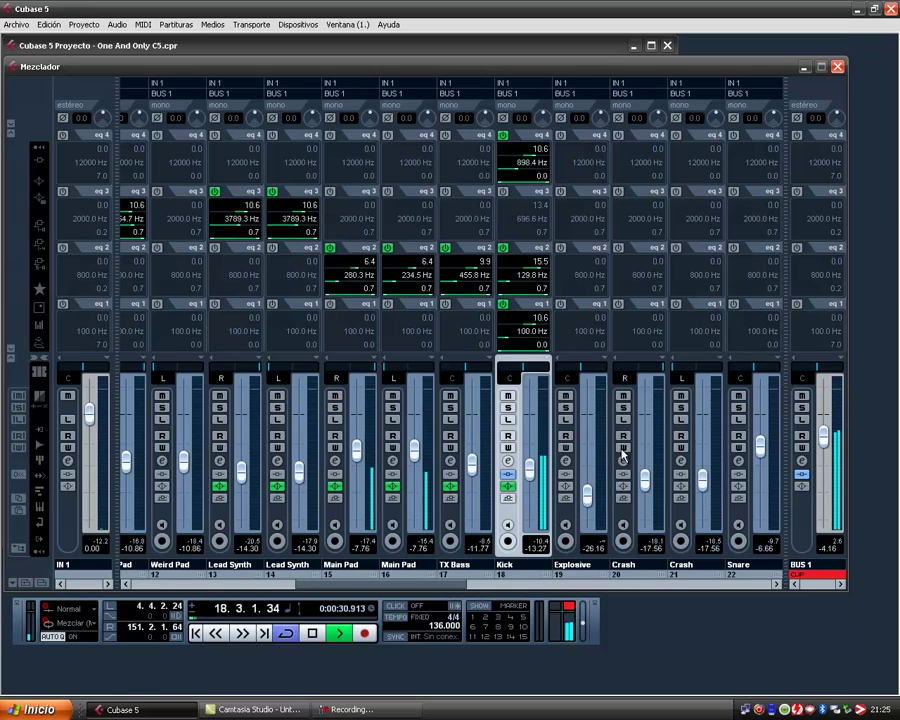
- Collapse the mixer's EQ section, link the BV2, BV3 and BV4 channels and raise their faders to 2.75 dB
drag(395, 585, 428, 592)
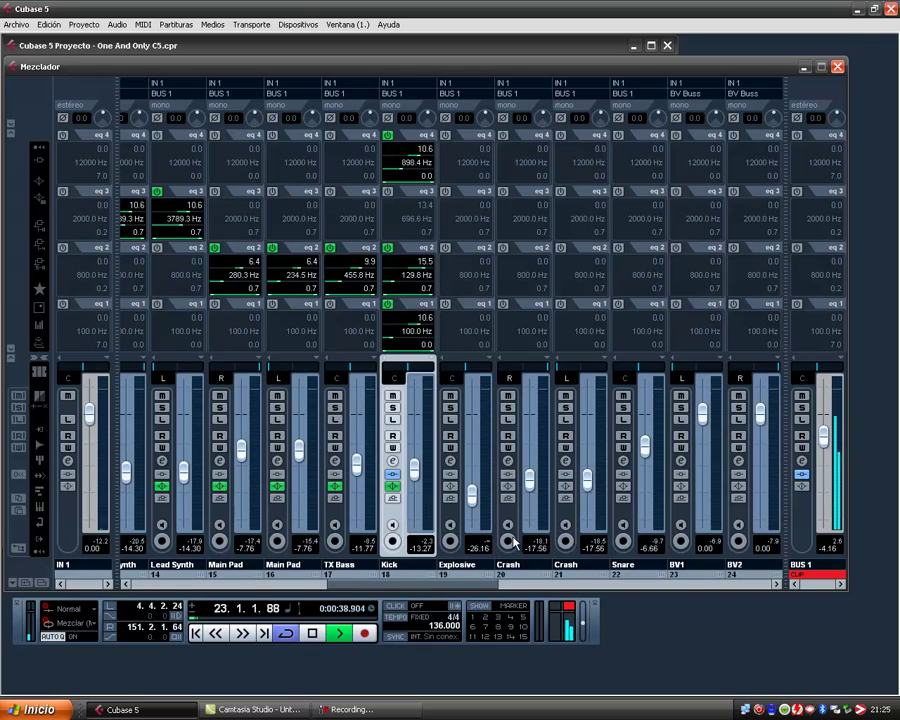
click(535, 590)
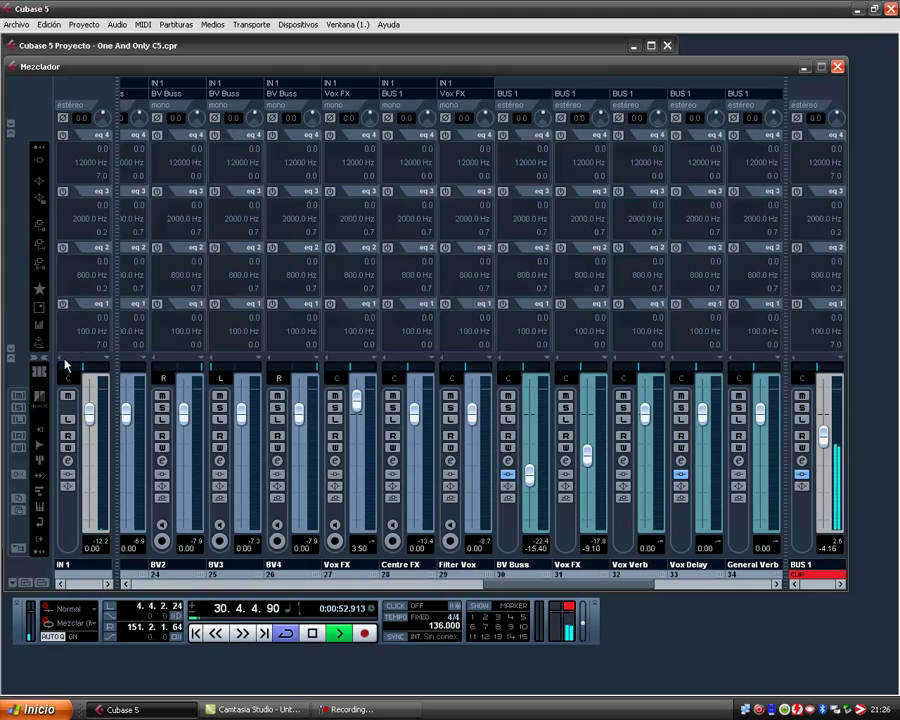
click(9, 250)
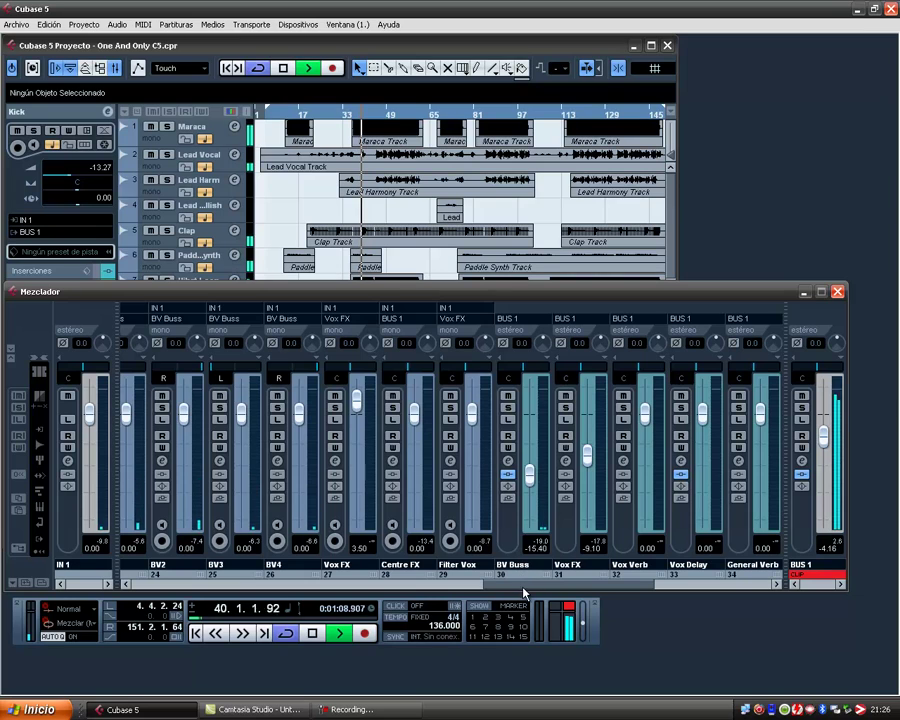
click(182, 526)
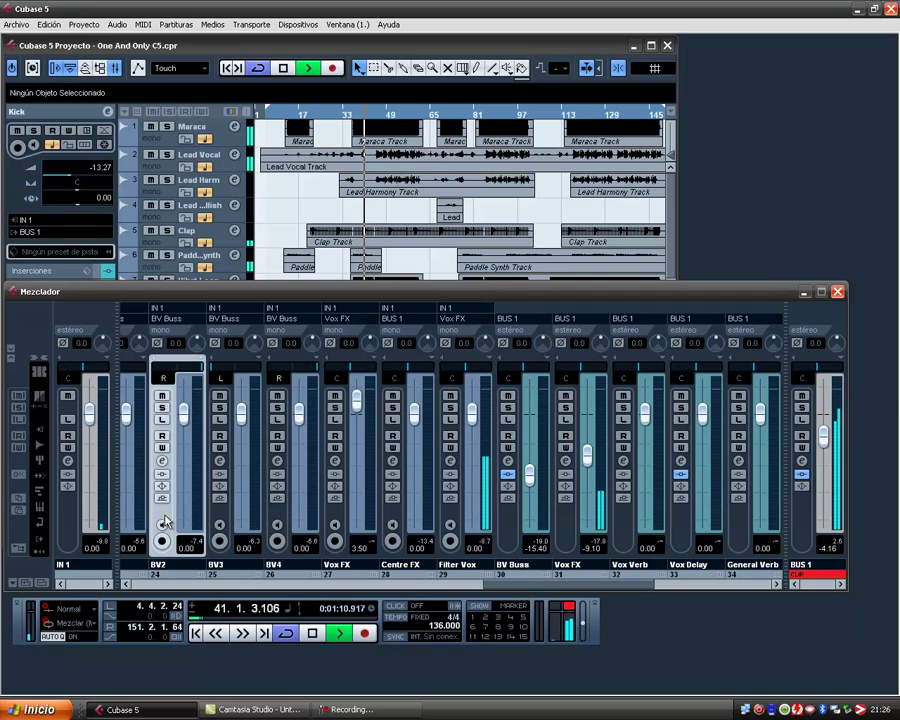
ctrl+click(222, 524)
ctrl+click(271, 515)
right_click(274, 512)
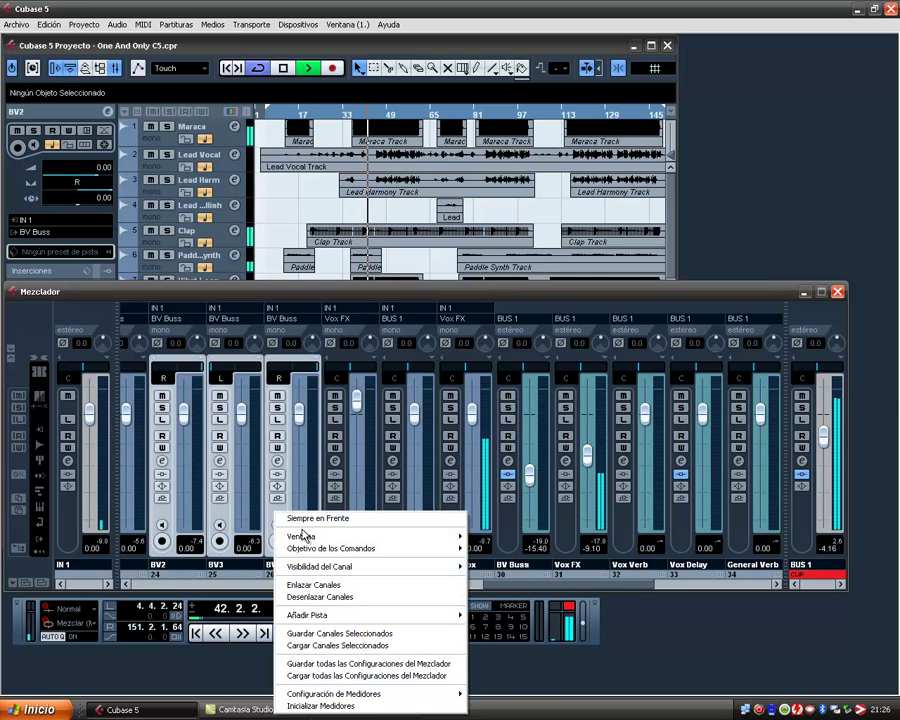
click(327, 590)
drag(241, 412, 243, 402)
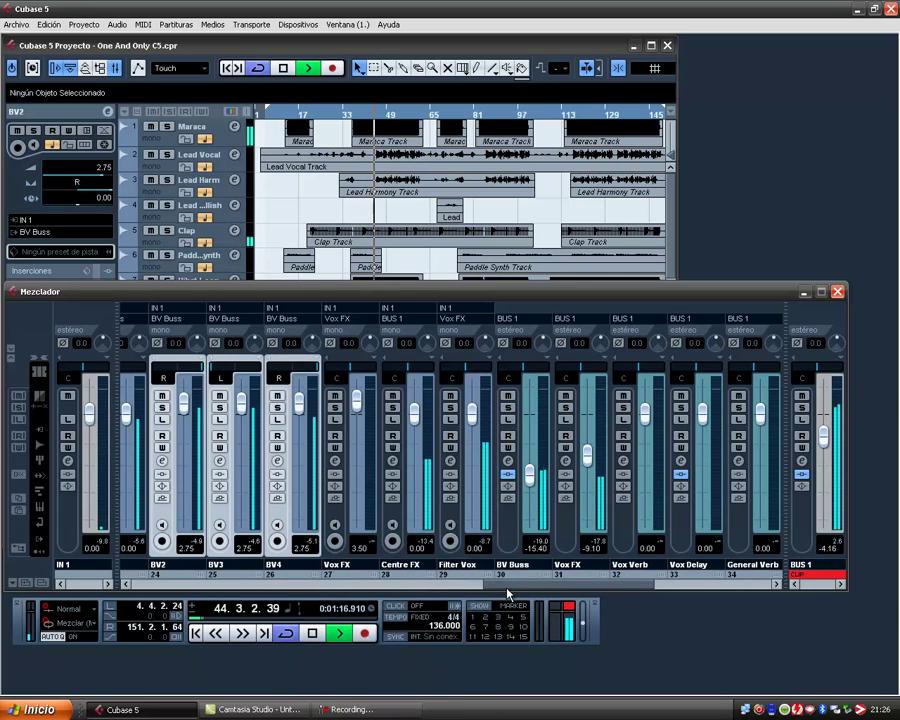
- Link the BV1 channel with BV2, BV3 and BV4, and solo all four backing vocal channels
drag(504, 585, 472, 589)
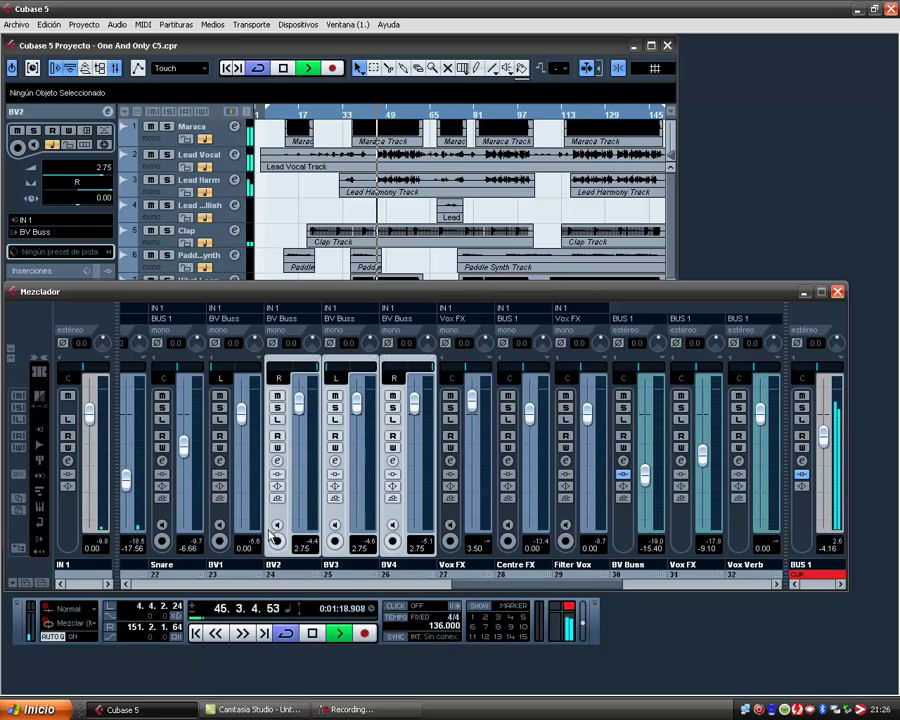
ctrl+click(220, 521)
right_click(220, 521)
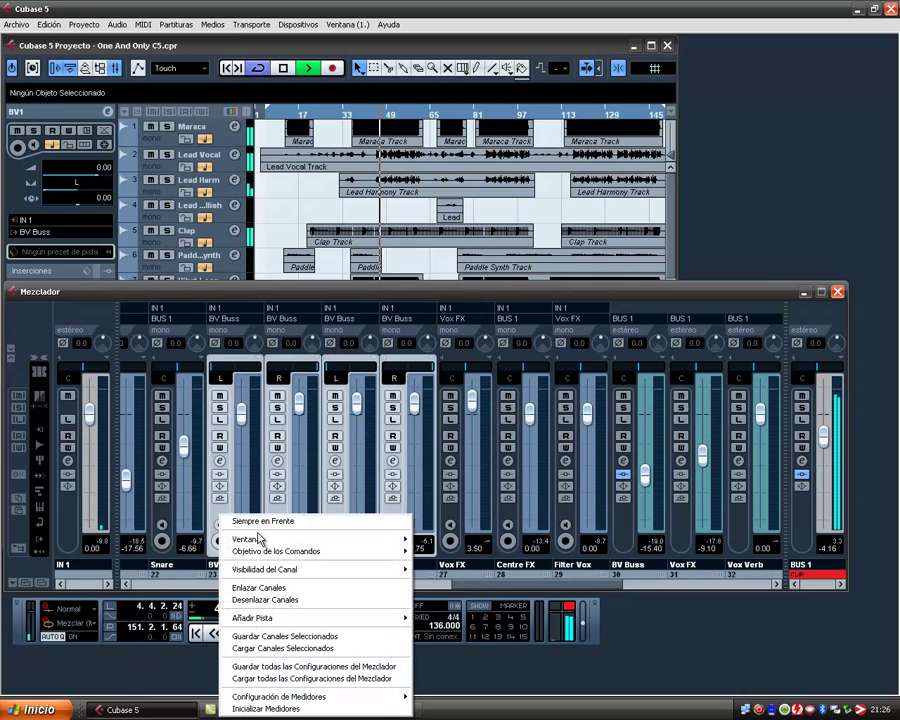
click(258, 590)
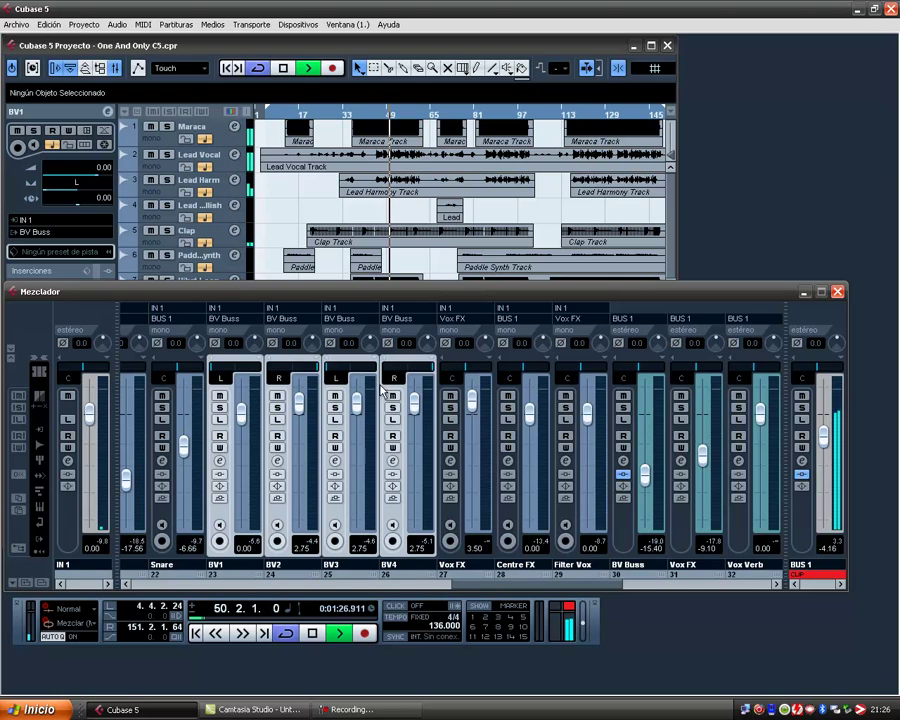
click(336, 407)
drag(671, 203, 677, 302)
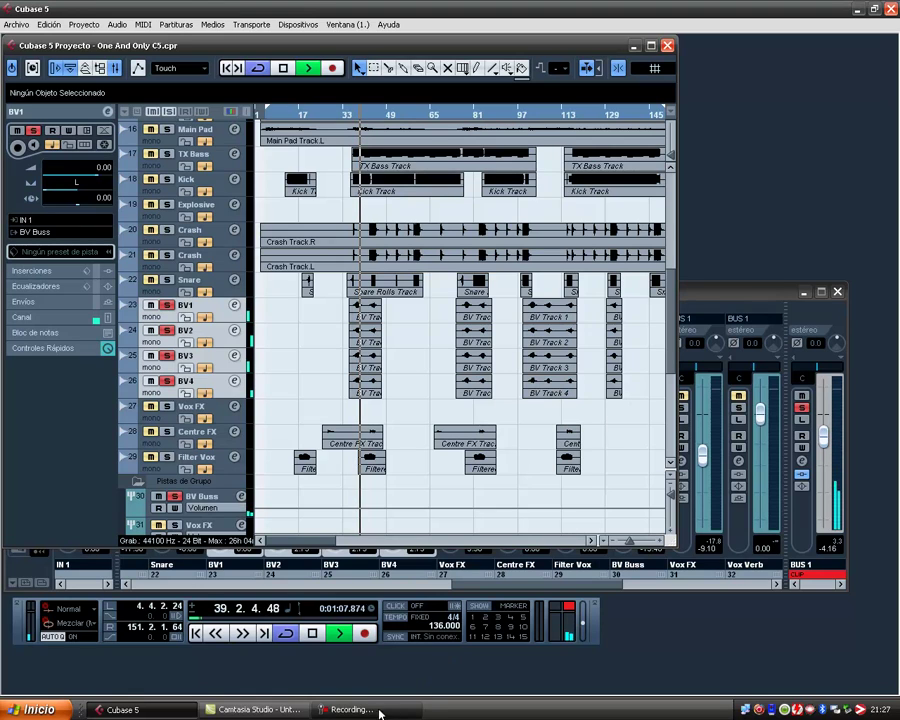
- Enable EQ 3 on BV2 with 16.2 gain at 898.4 Hz and on BV3 with 16.2 gain at 793.1 Hz
click(708, 296)
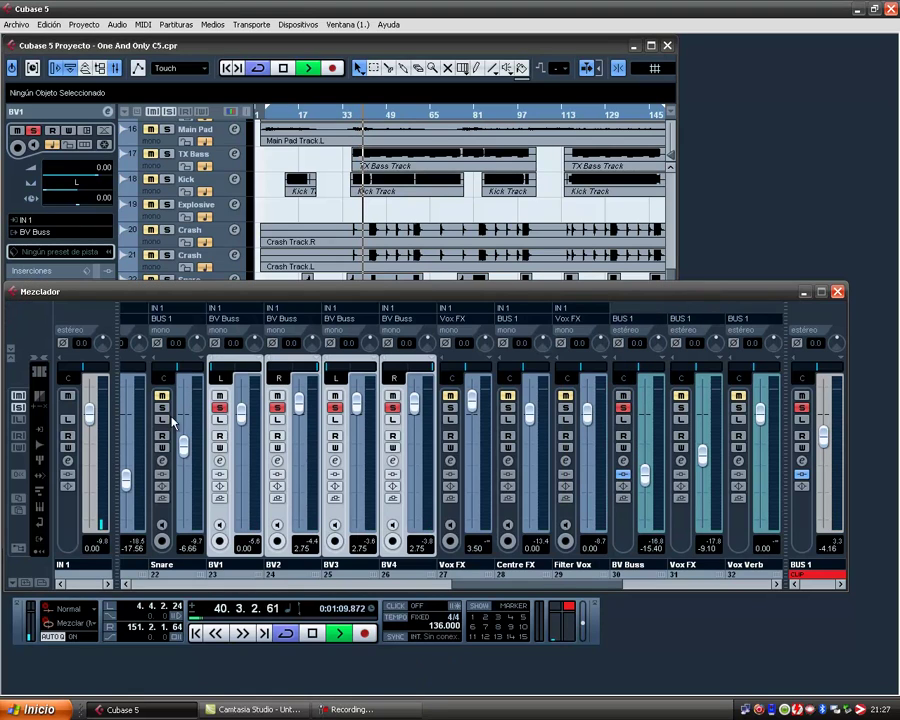
click(11, 360)
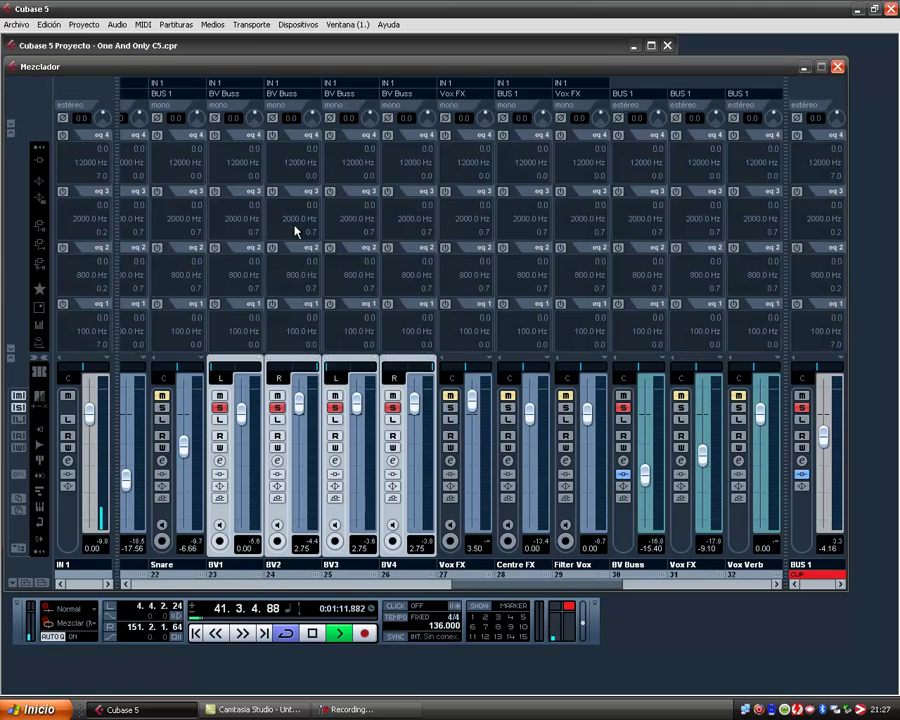
click(272, 192)
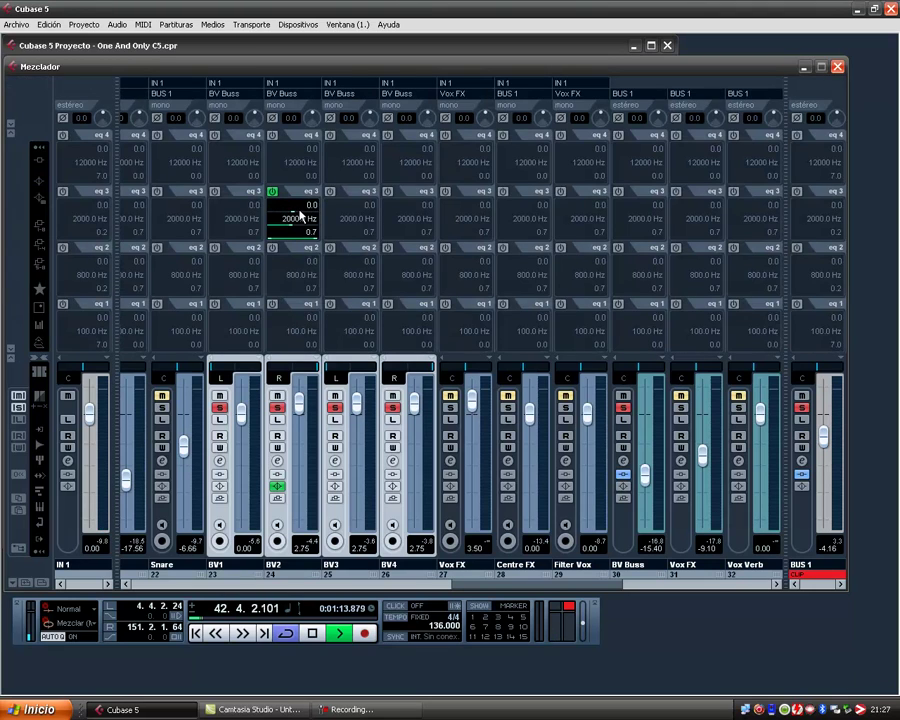
drag(299, 211, 304, 210)
click(291, 221)
click(290, 224)
click(288, 225)
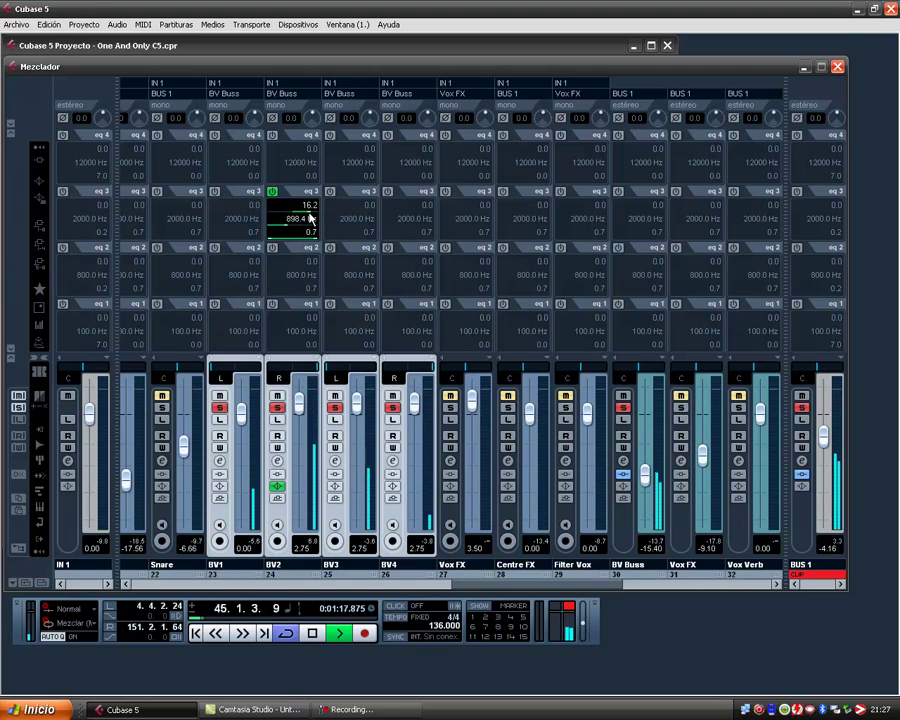
click(330, 192)
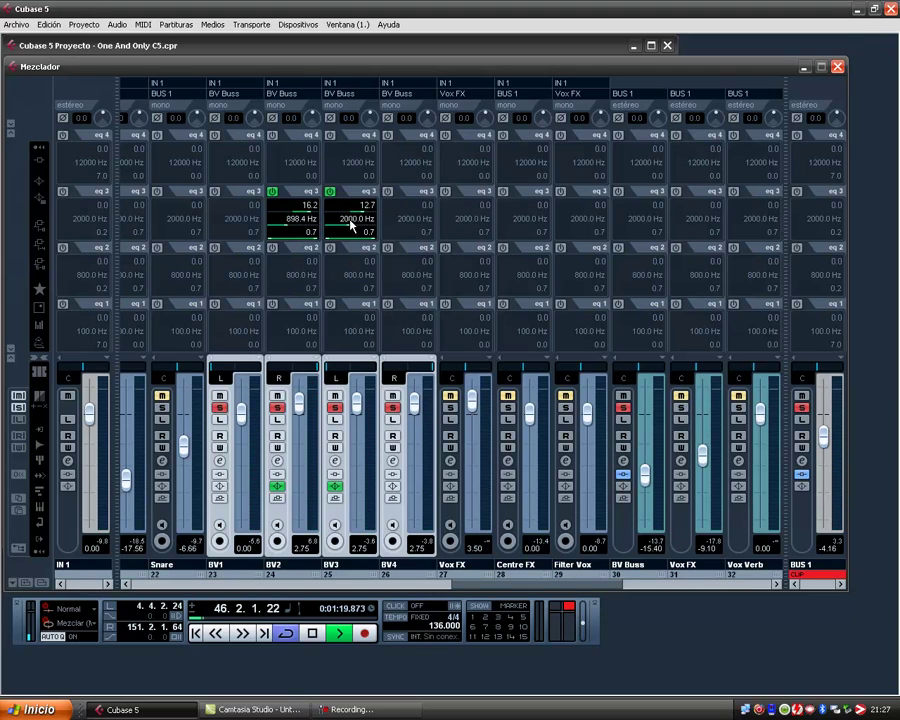
click(344, 225)
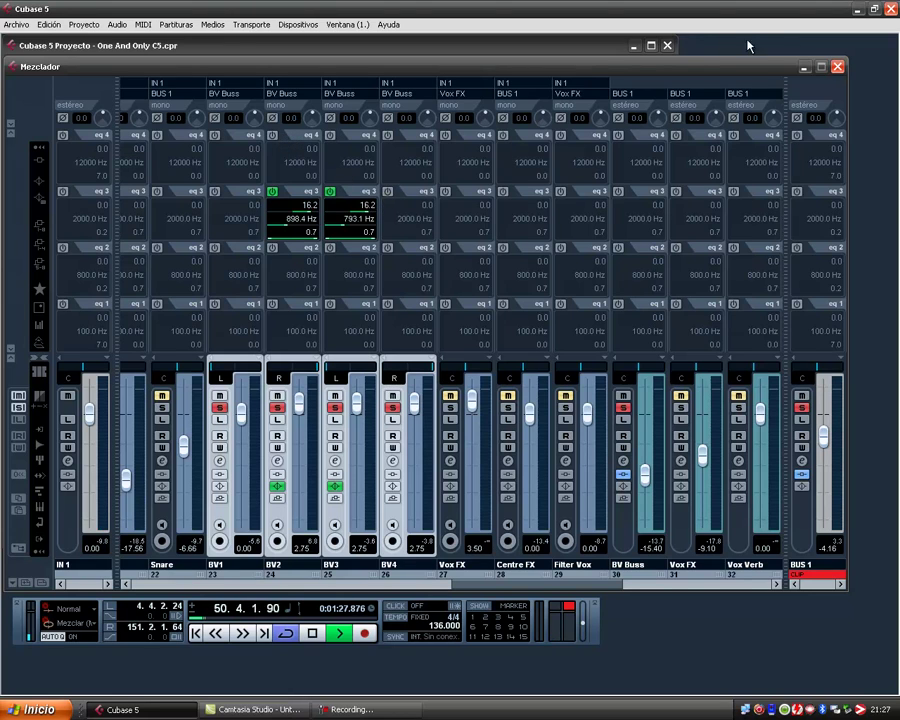
- Minimize the mixer and replay the soloed backing vocals from around bar 37 in the project window
click(804, 67)
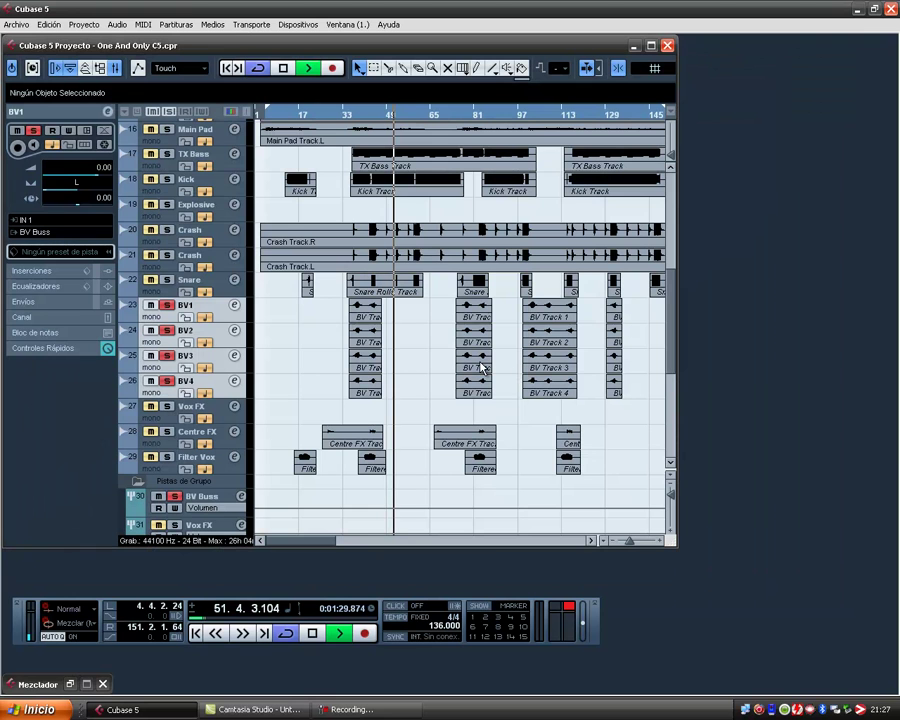
key(KP_Subtract)
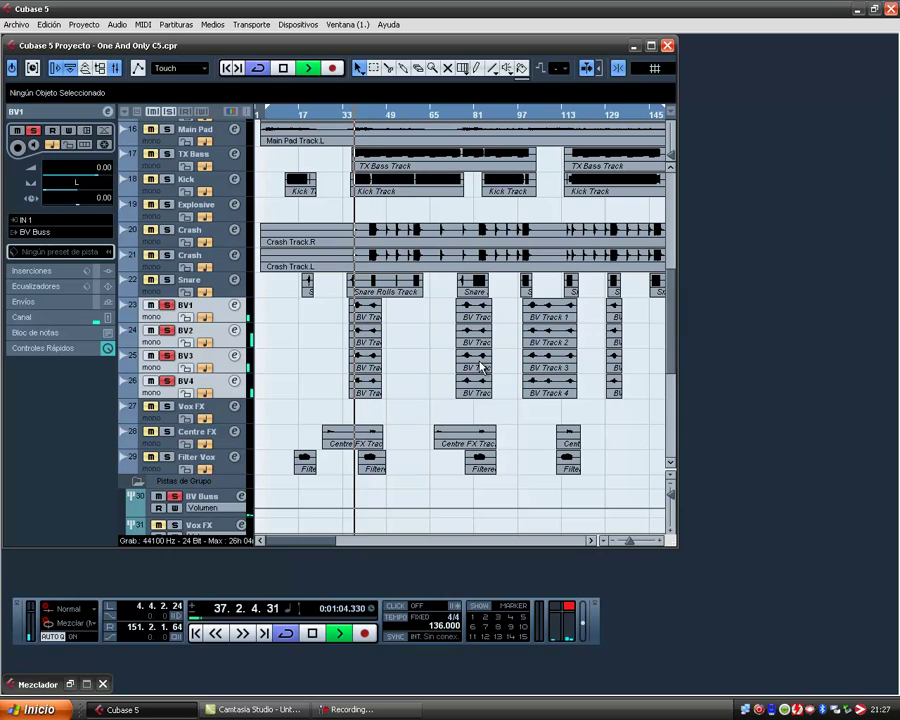
key(KP_Subtract)
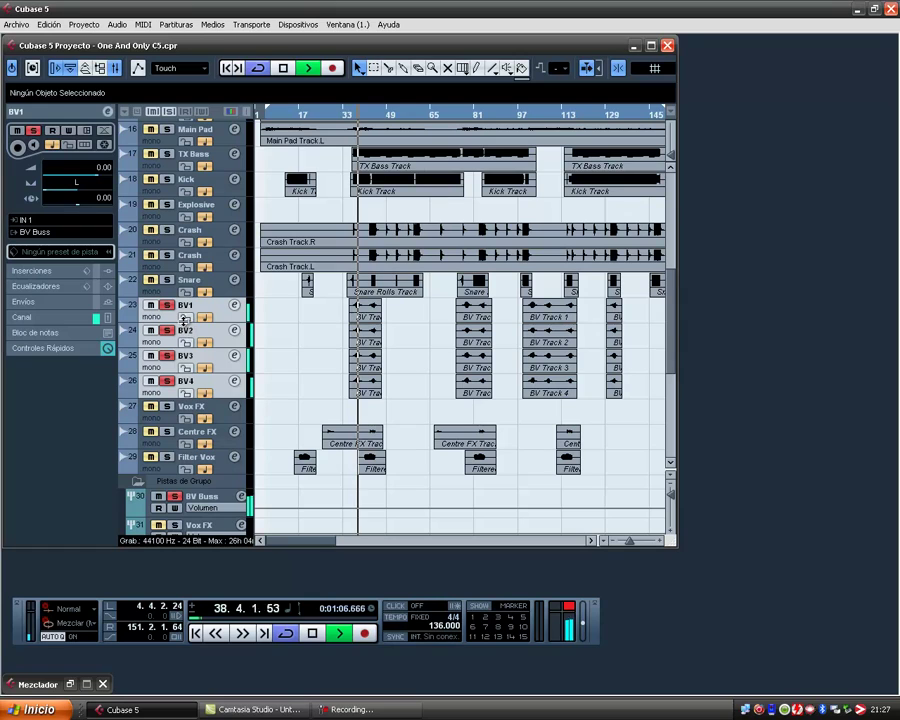
- Reopen the mixer and enable EQ 3 on BV1 and BV4, each with 12.7 gain at 2000.0 Hz
key(F3)
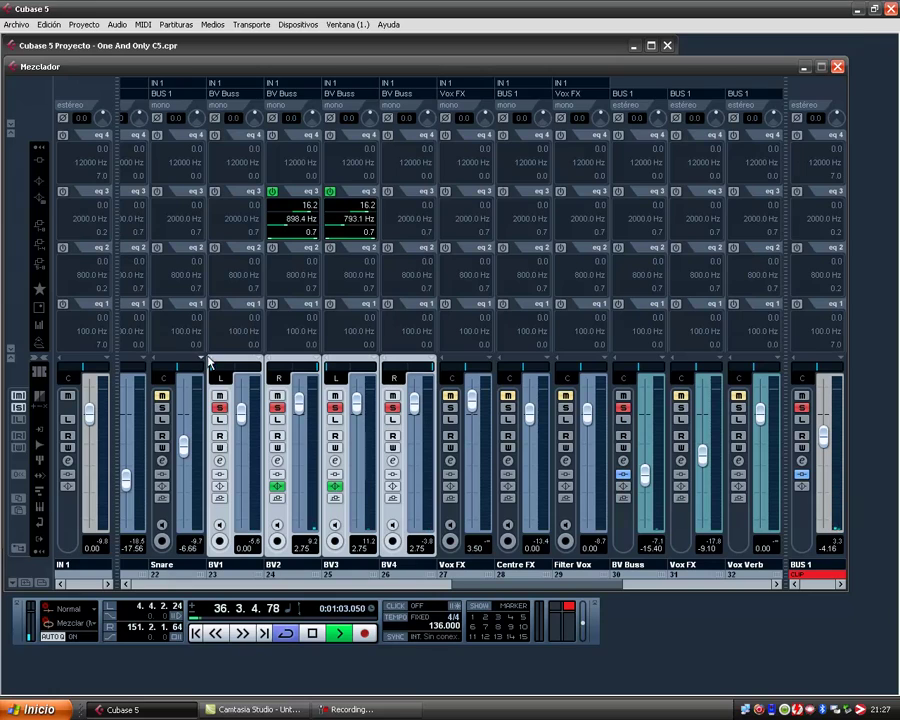
click(214, 191)
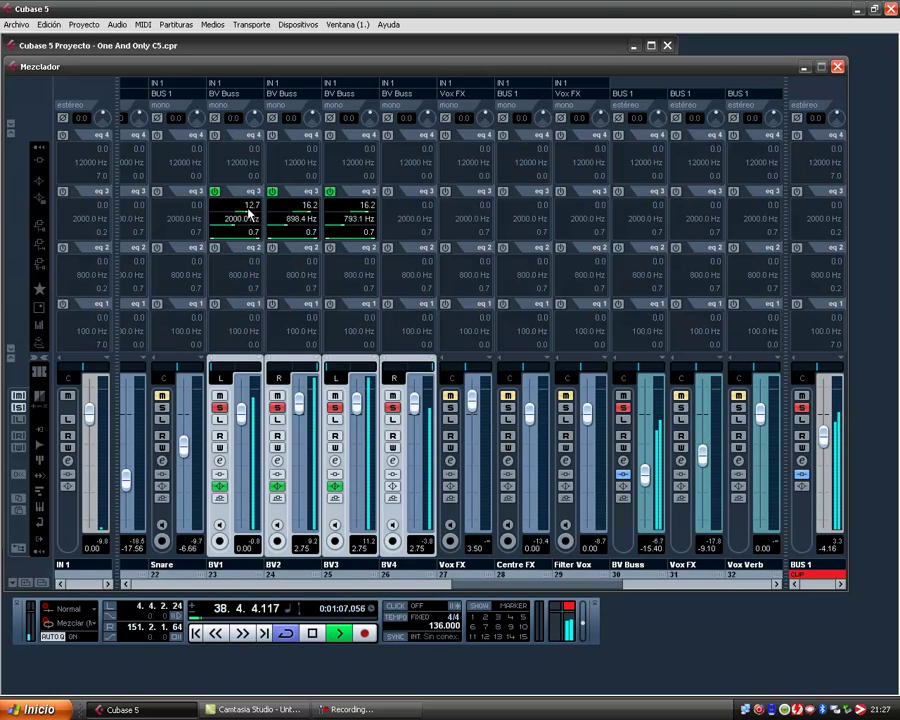
click(387, 191)
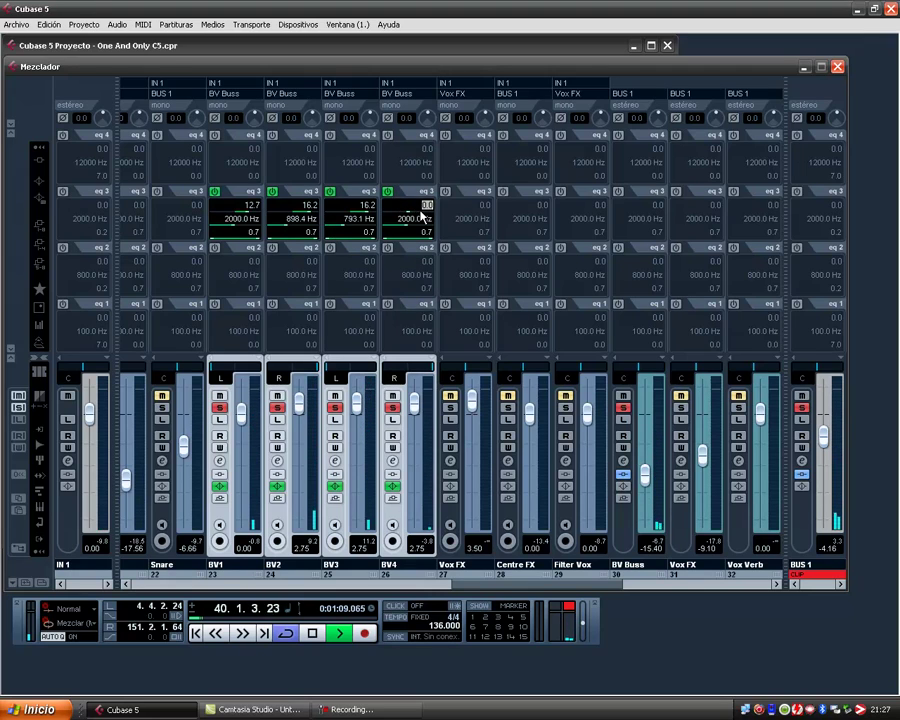
text(12.7)
key(Return)
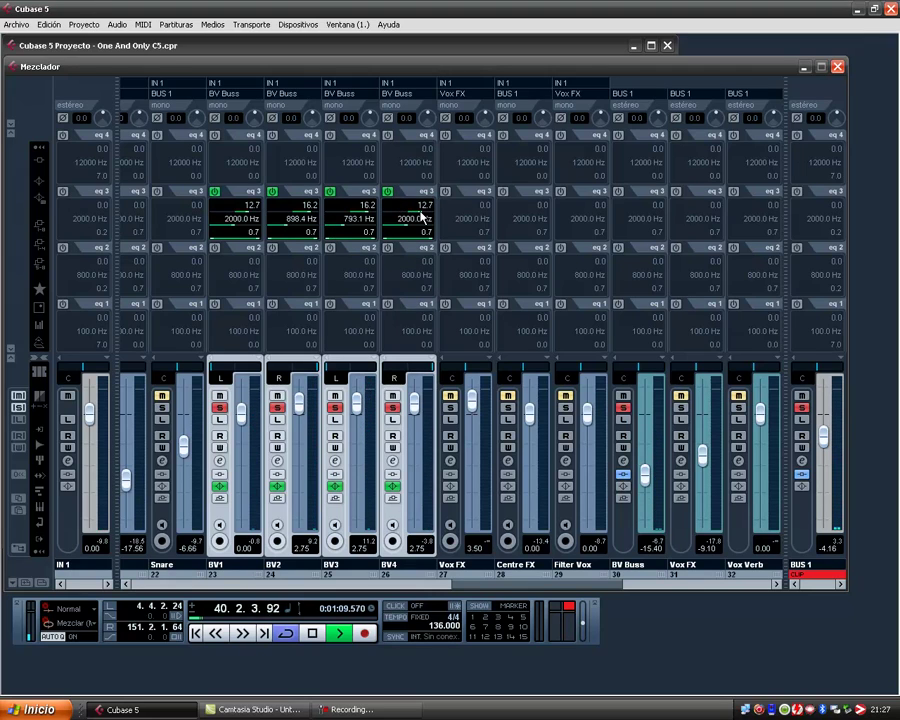
- Enable EQ 4 on BV1 with 12.7 gain at 6617.2 Hz and on BV2 with 9.9 gain at 6205.0 Hz
click(214, 134)
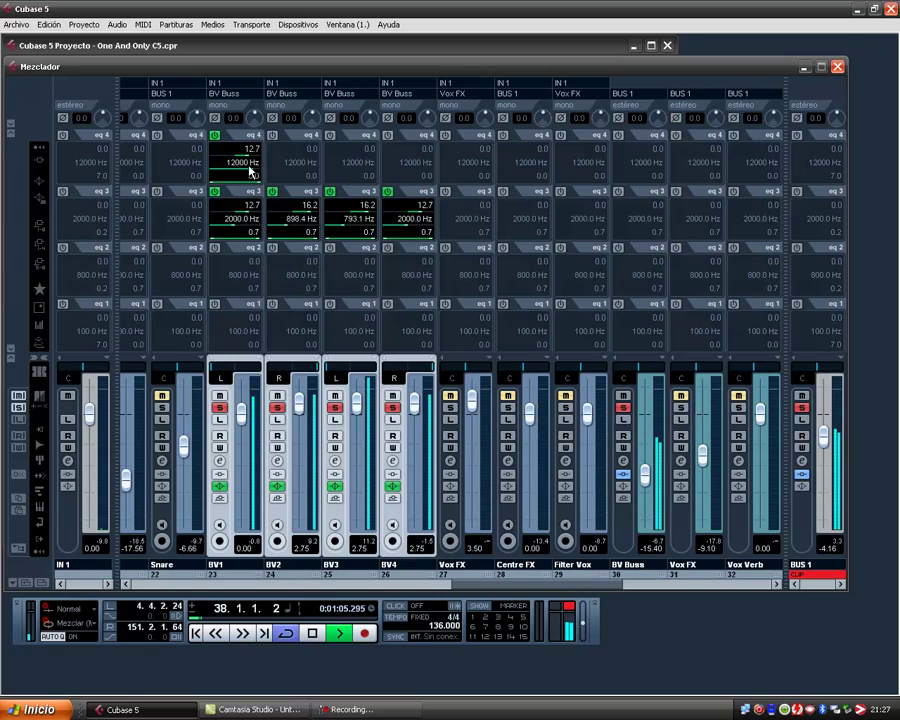
scroll(249, 172, down, 5)
click(273, 135)
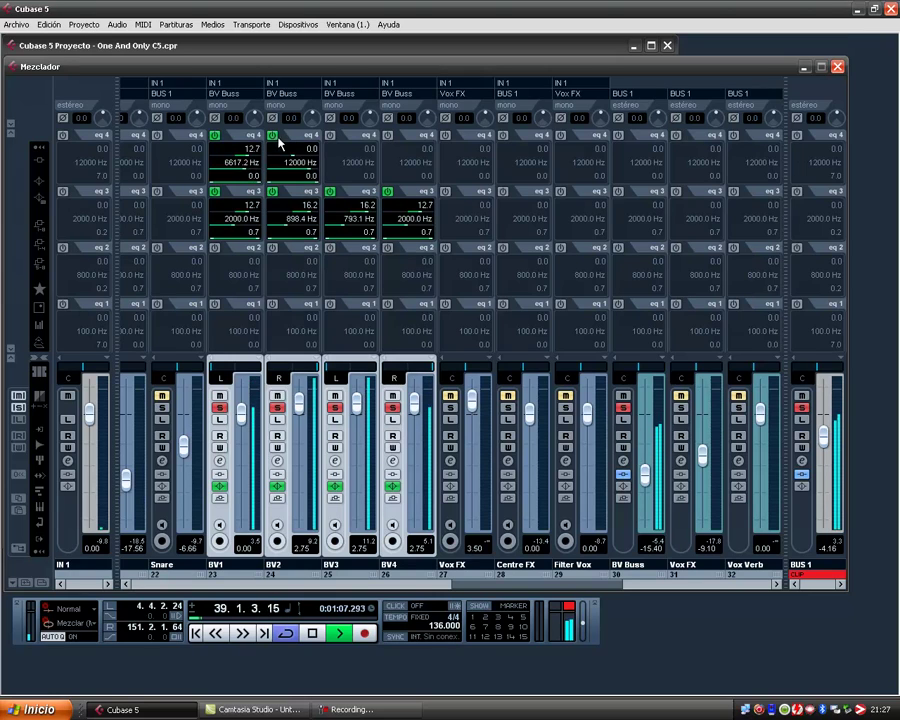
drag(296, 155, 303, 161)
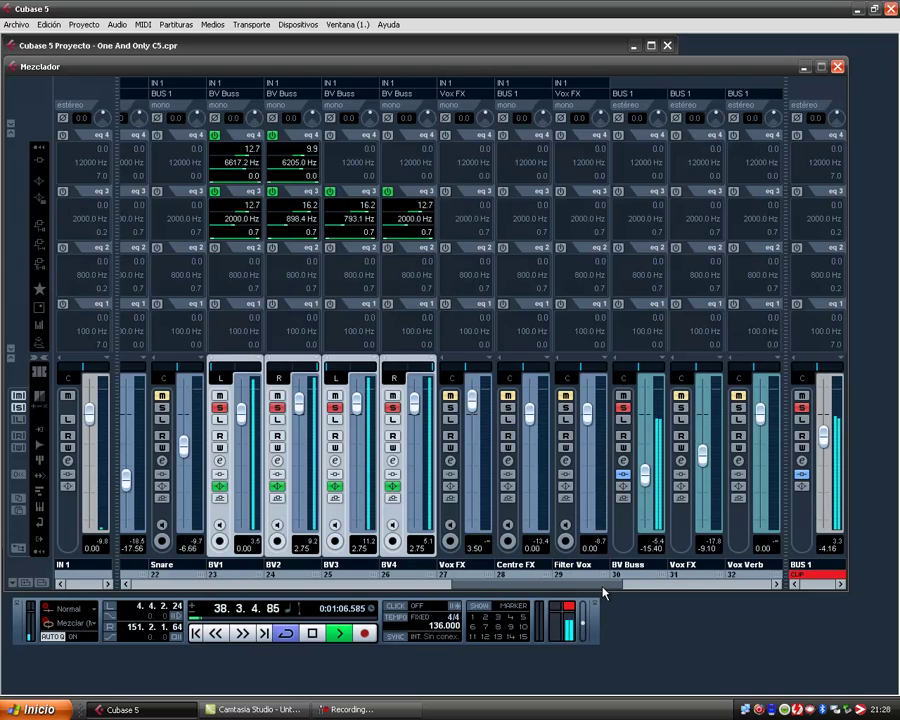
- Compare the BV Buss with its CSR Inverse insert off and on, and examine the reverb's settings in its editor
drag(603, 589, 639, 587)
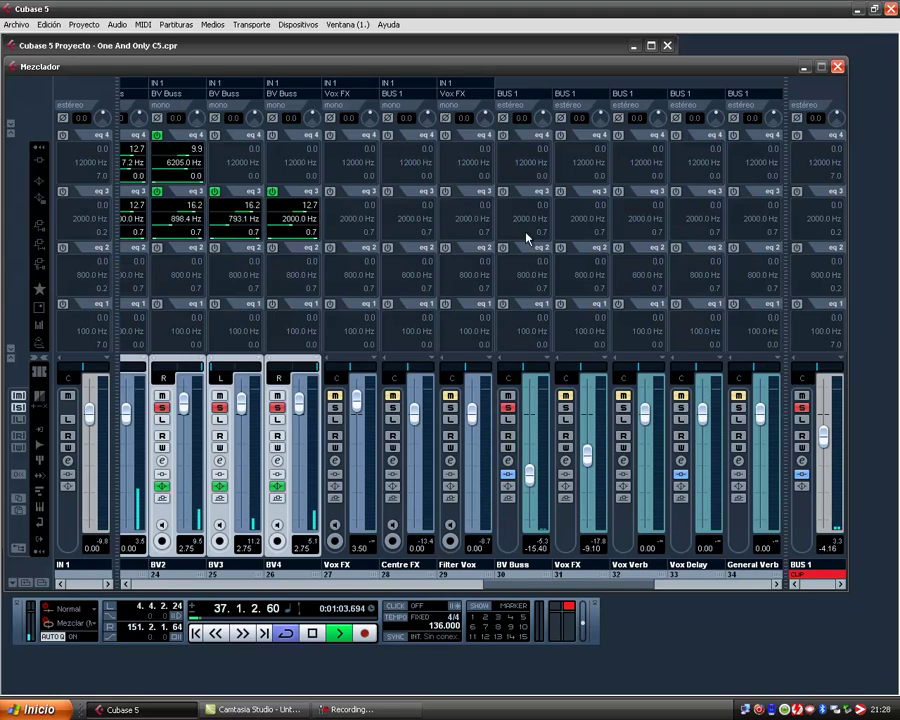
click(40, 179)
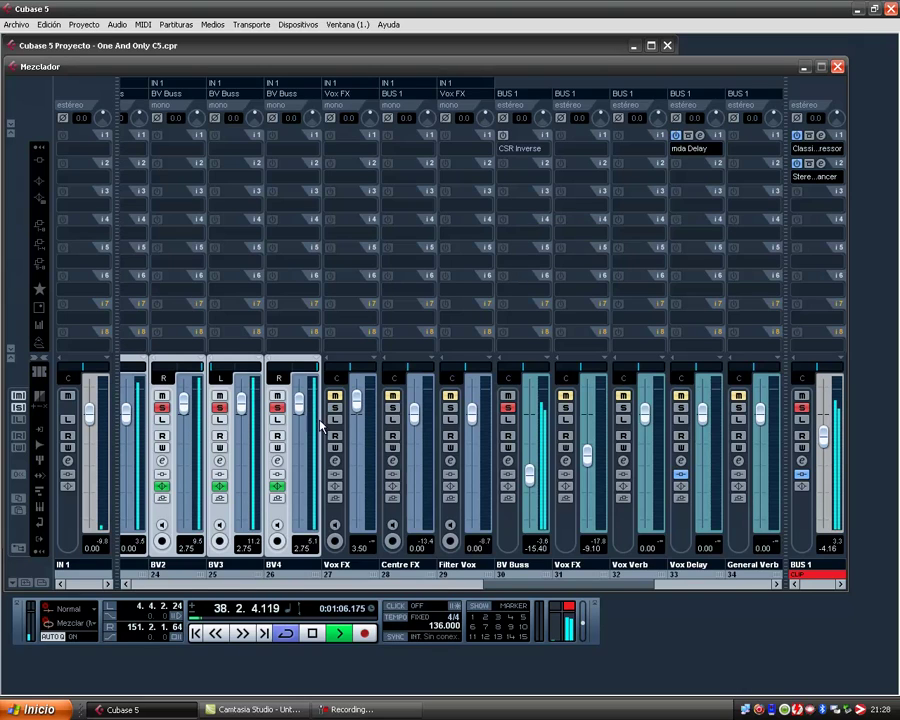
click(504, 136)
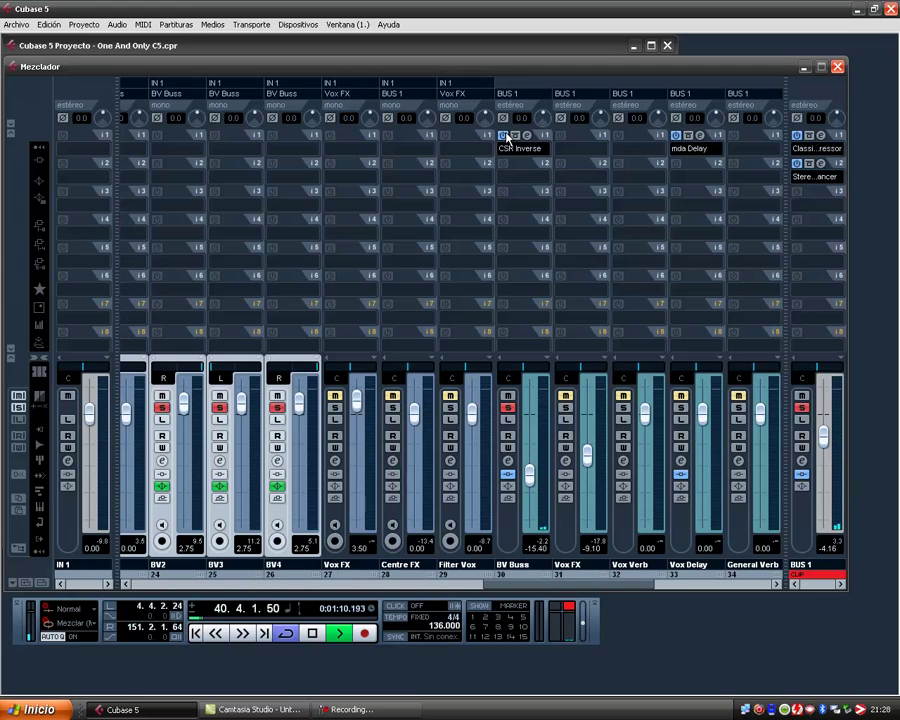
click(506, 150)
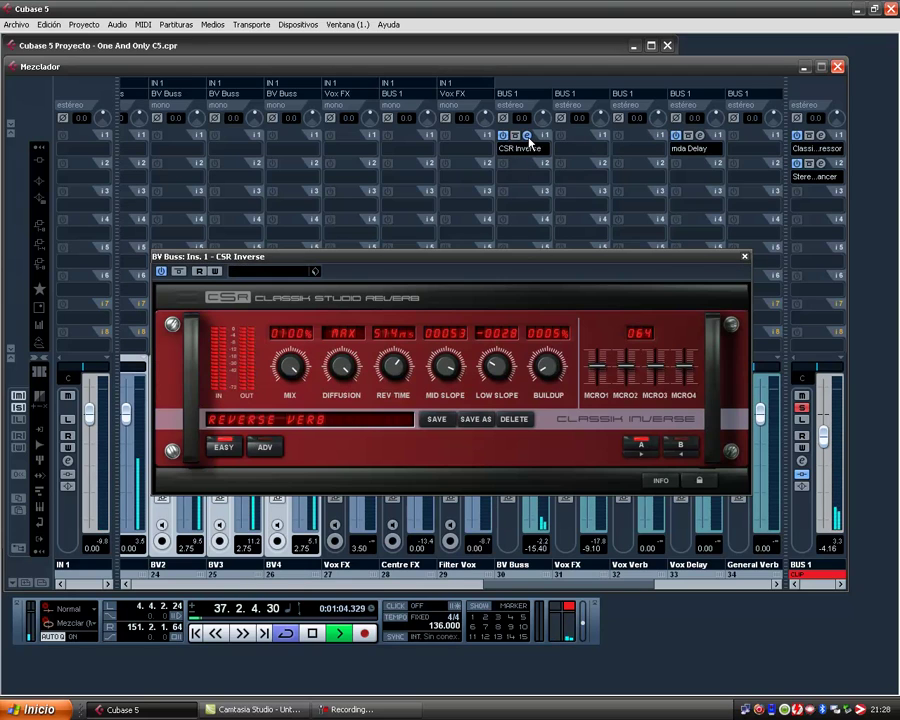
drag(335, 267, 286, 166)
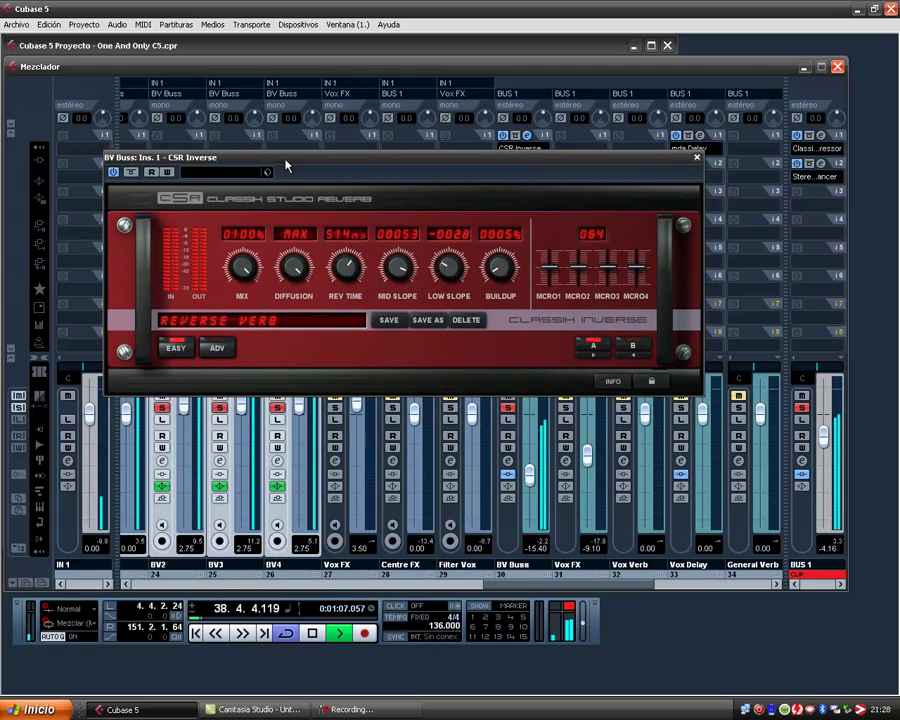
click(697, 159)
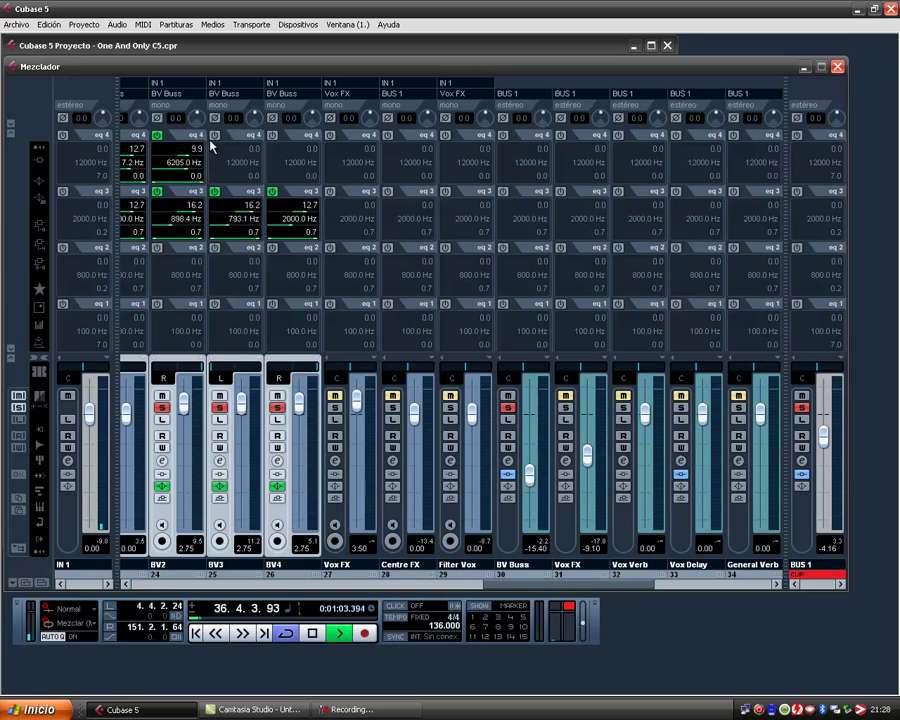
- Enable EQ 4 on BV3 with 8.5 gain and on BV4 with 7.8 gain, both at 1569.8 Hz
click(214, 136)
mouse_move(237, 155)
mouse_down()
mouse_move(239, 173)
mouse_move(229, 168)
mouse_up()
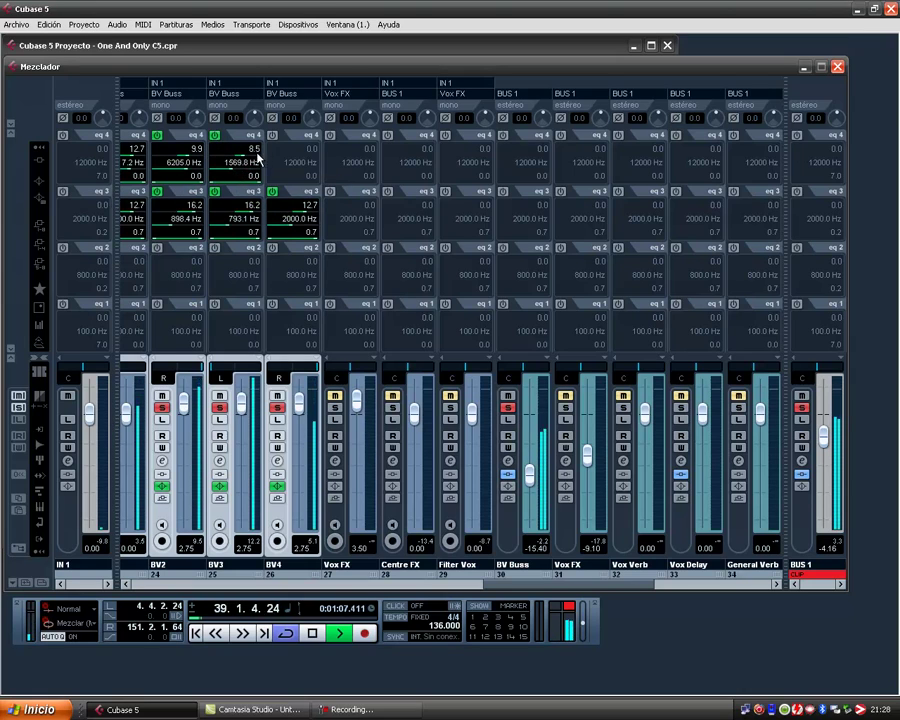
click(271, 136)
click(299, 156)
drag(299, 157, 300, 157)
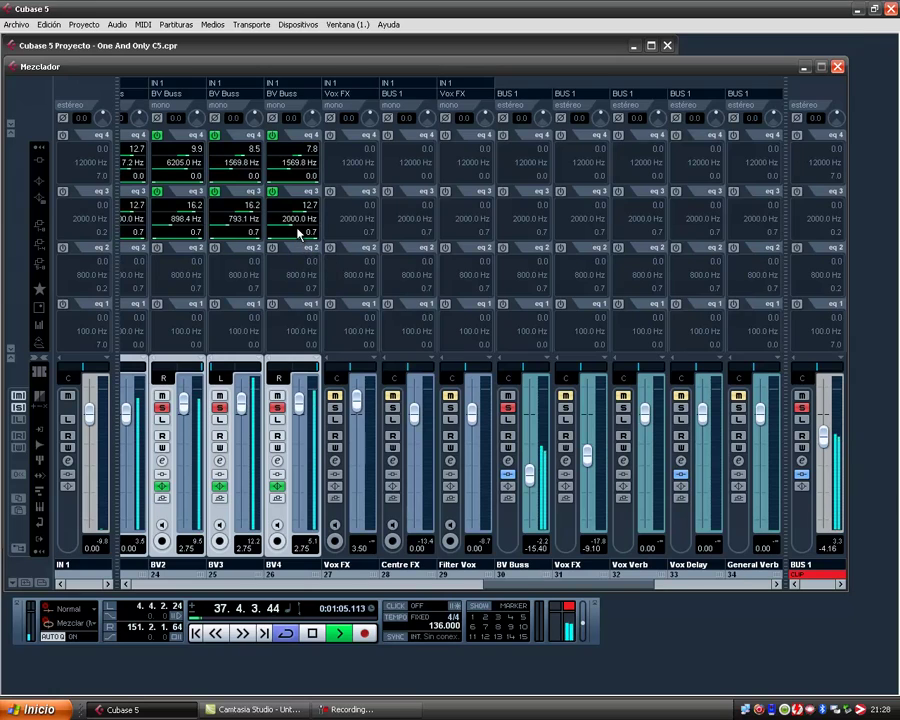
- Lower the linked backing vocal faders, bringing BV2, BV3 and BV4 to -0.01, and check them in the full mix and soloed
drag(301, 410, 302, 421)
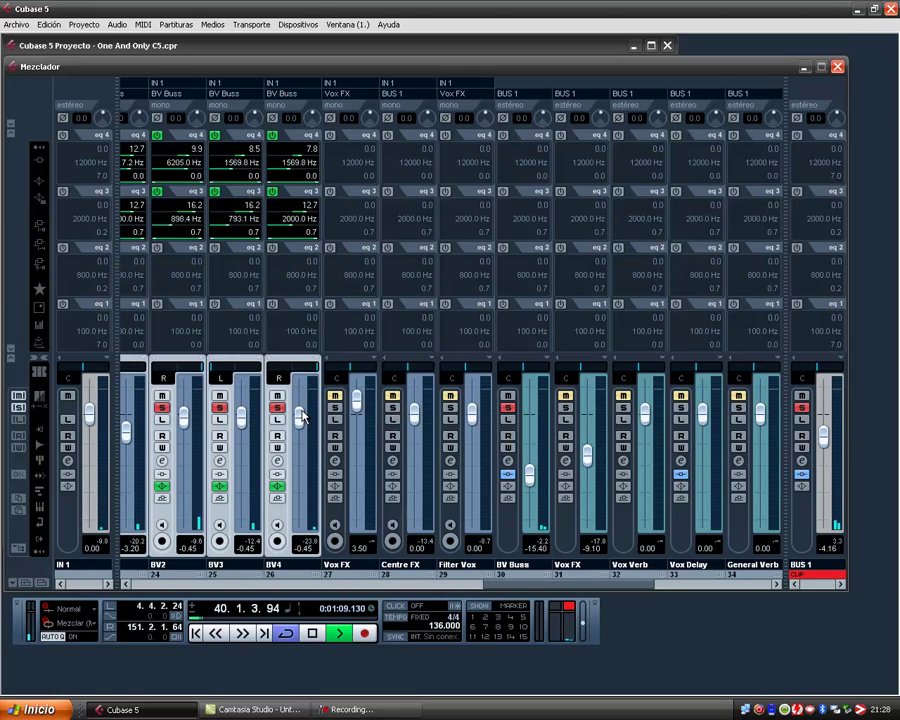
click(508, 409)
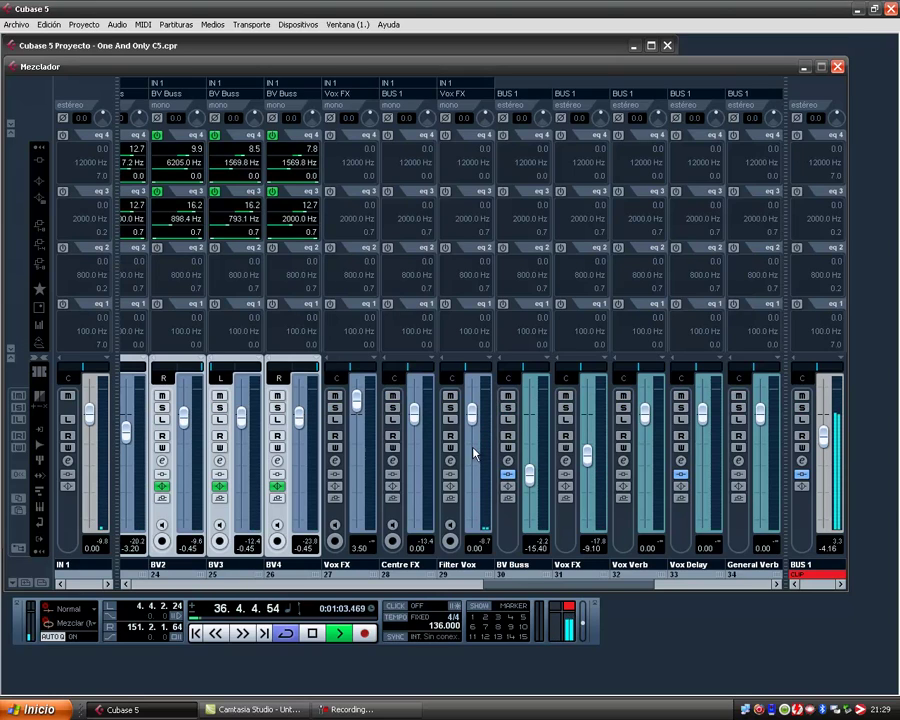
drag(242, 420, 240, 414)
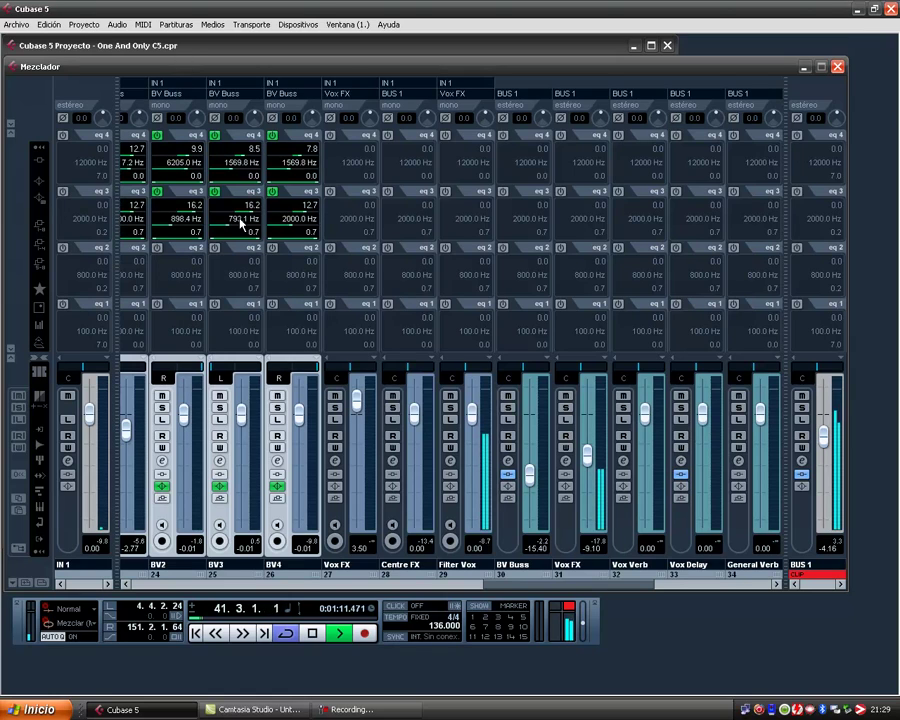
key(KP_Subtract)
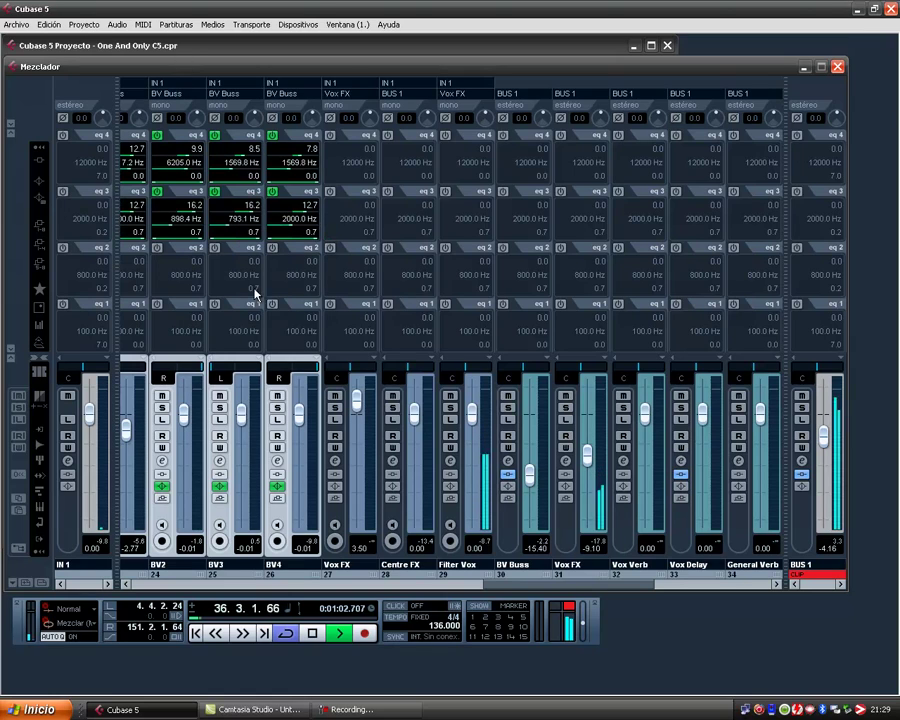
click(163, 408)
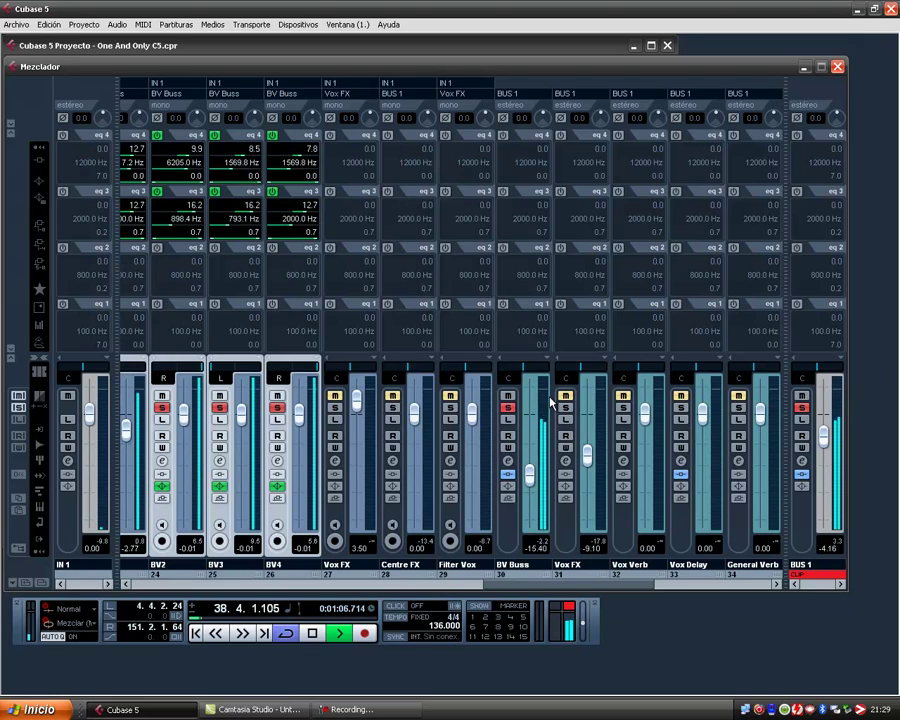
- Send the BV Buss to FX 2-Pantheon, reduce the send level, and compare the bus soloed and in the full mix
click(38, 229)
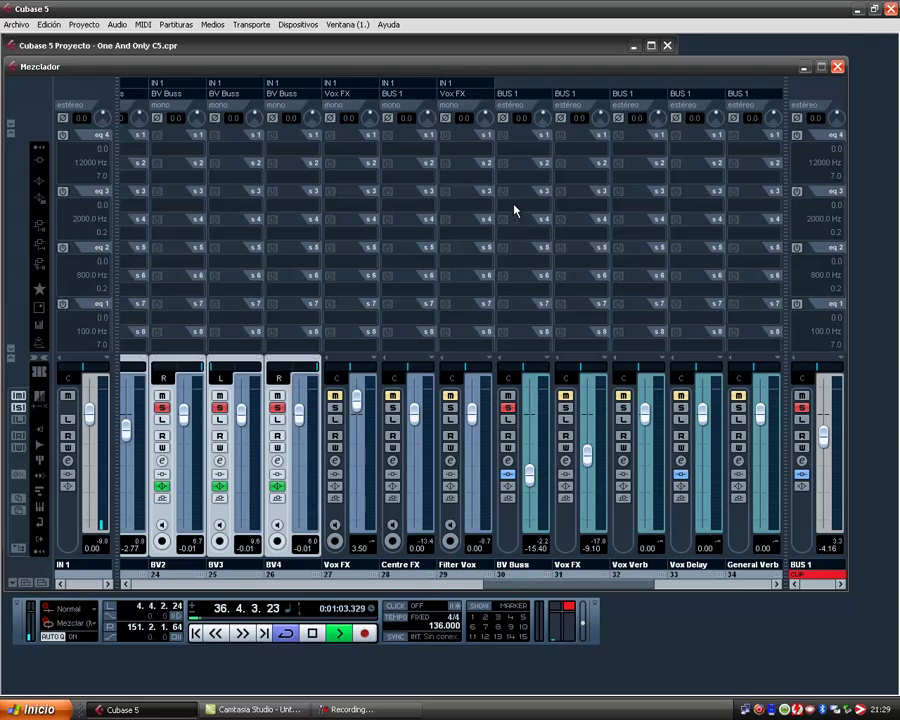
click(504, 153)
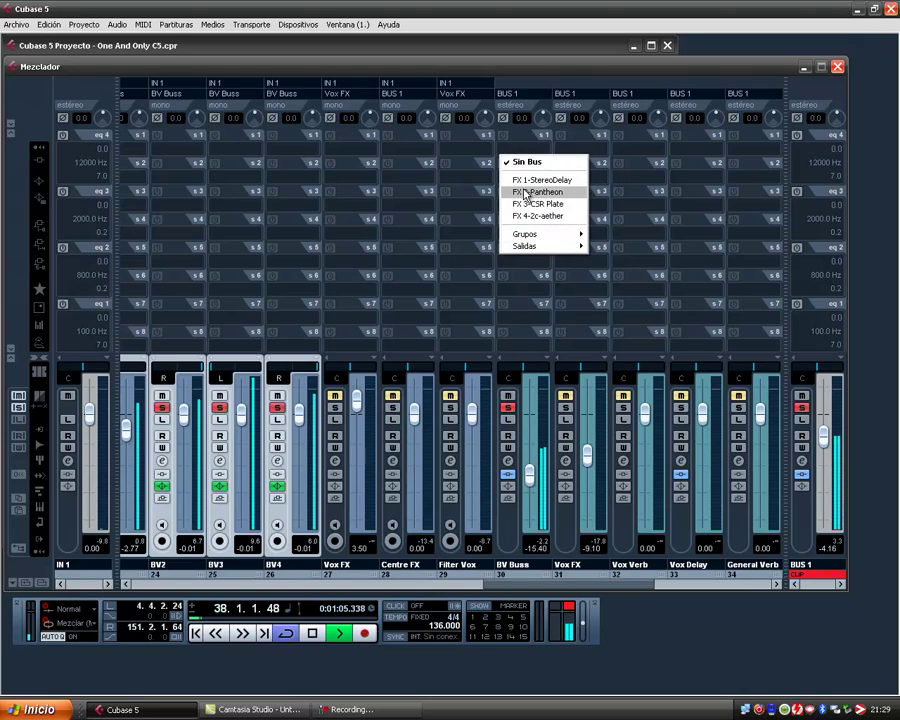
click(524, 192)
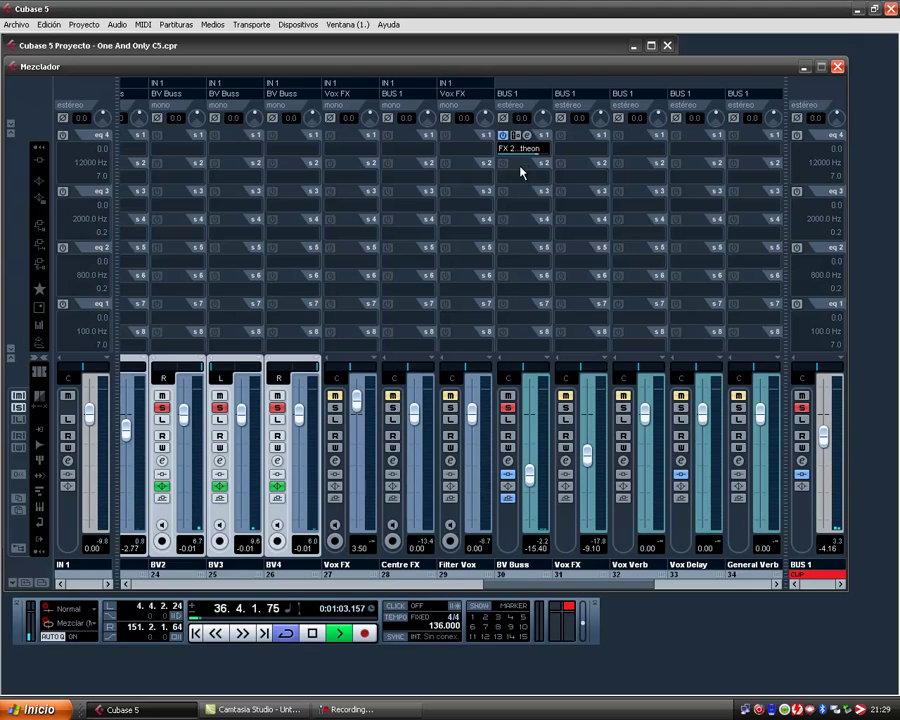
click(508, 408)
click(508, 408)
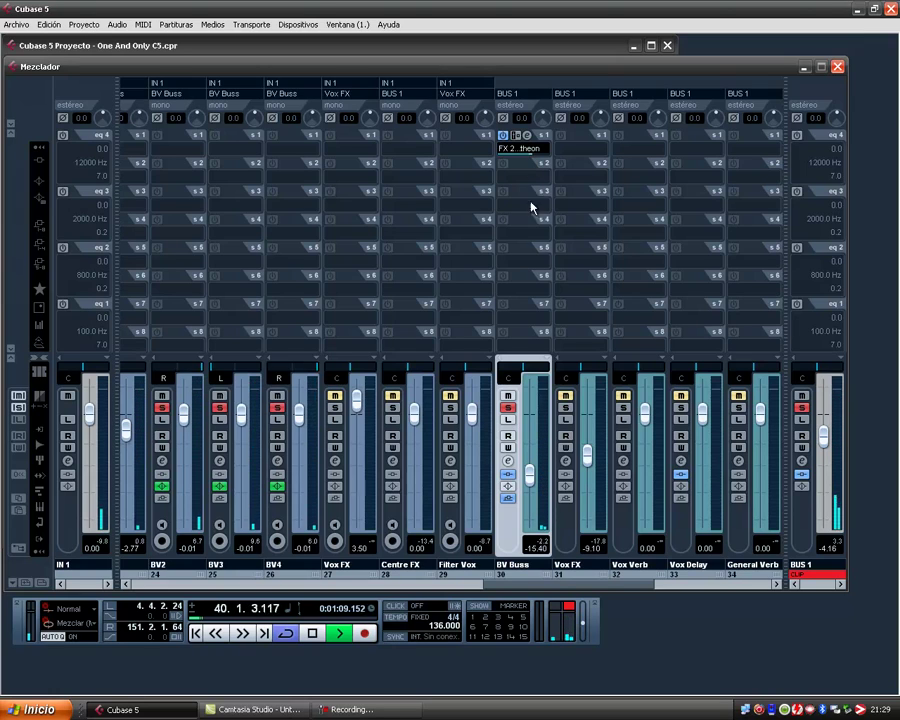
click(509, 409)
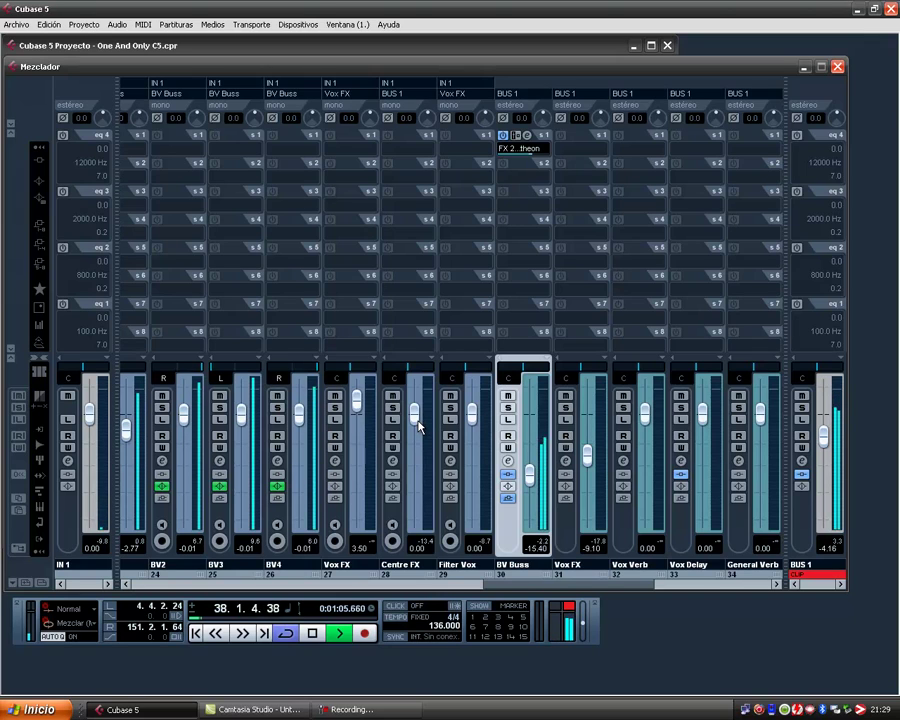
- Reset the output clip indicator and audition the right-panned Weird Pad channel in solo
click(564, 607)
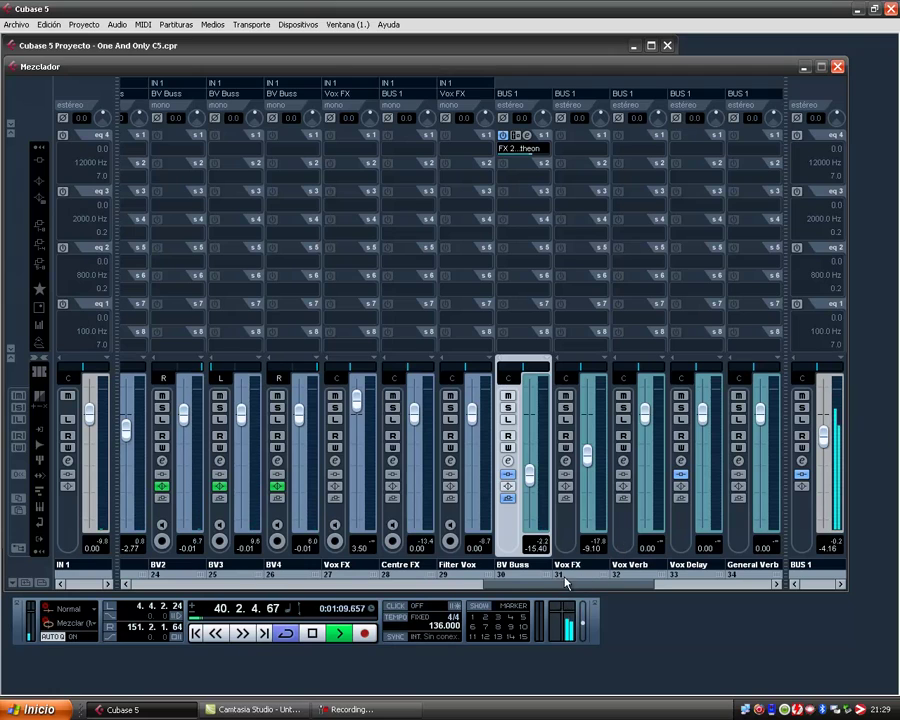
drag(566, 582, 252, 584)
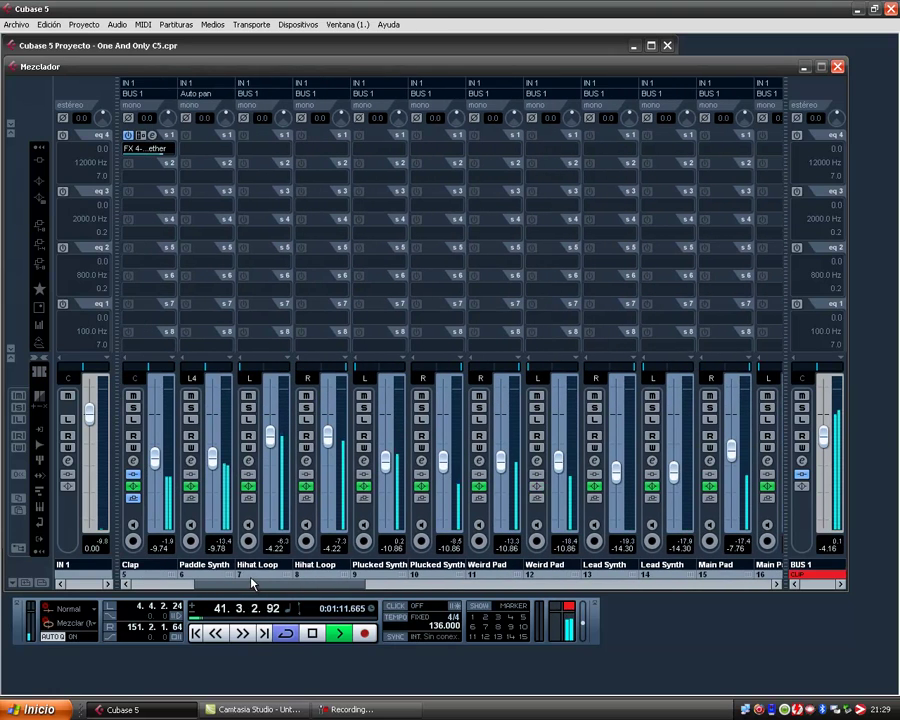
click(479, 409)
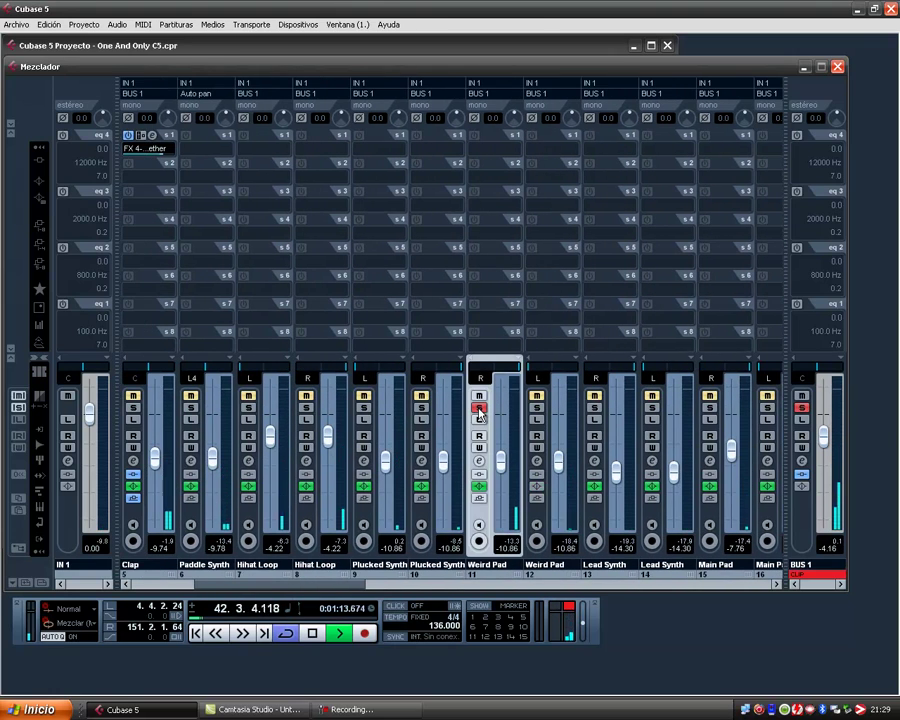
click(479, 409)
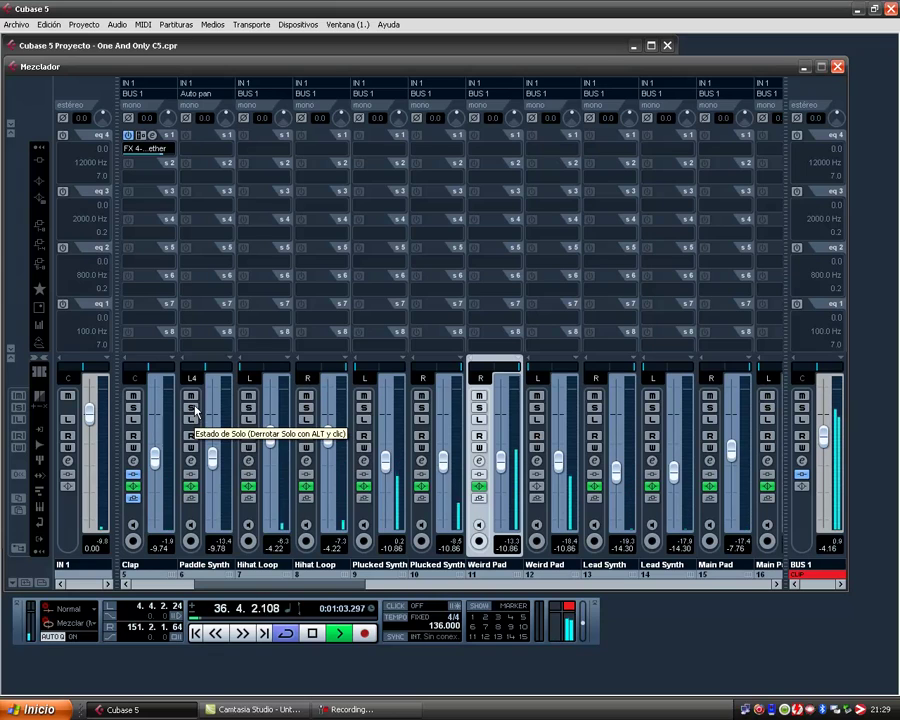
- Solo the Paddle Synth and set the mda RoundPan insert on the Auto pan channel to Pan -124 deg and Auto 454 deg/sec
click(192, 409)
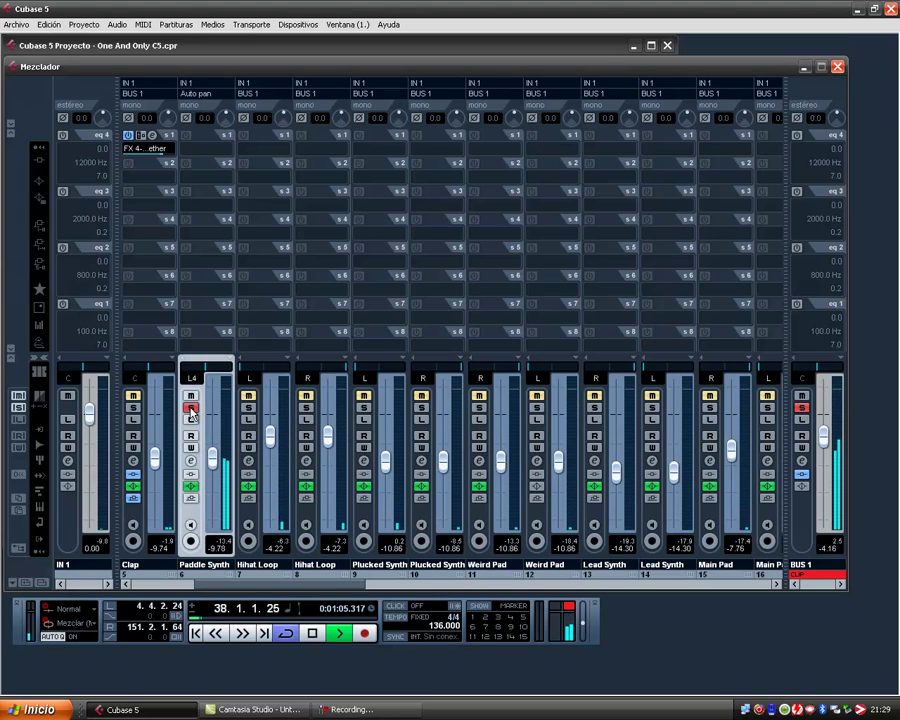
drag(332, 587, 765, 579)
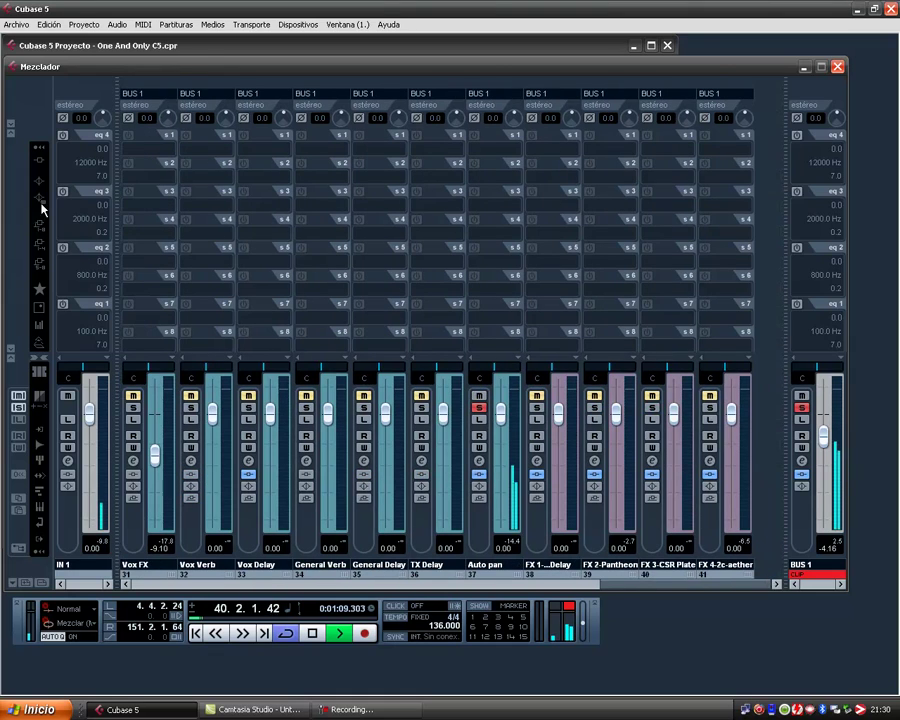
click(39, 162)
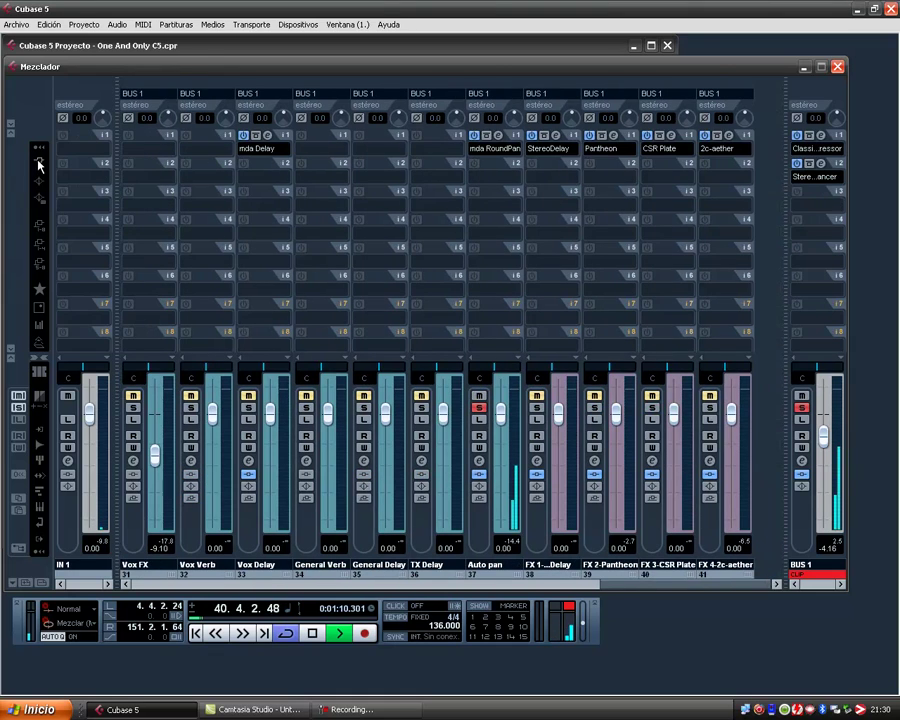
click(499, 135)
drag(601, 322, 584, 323)
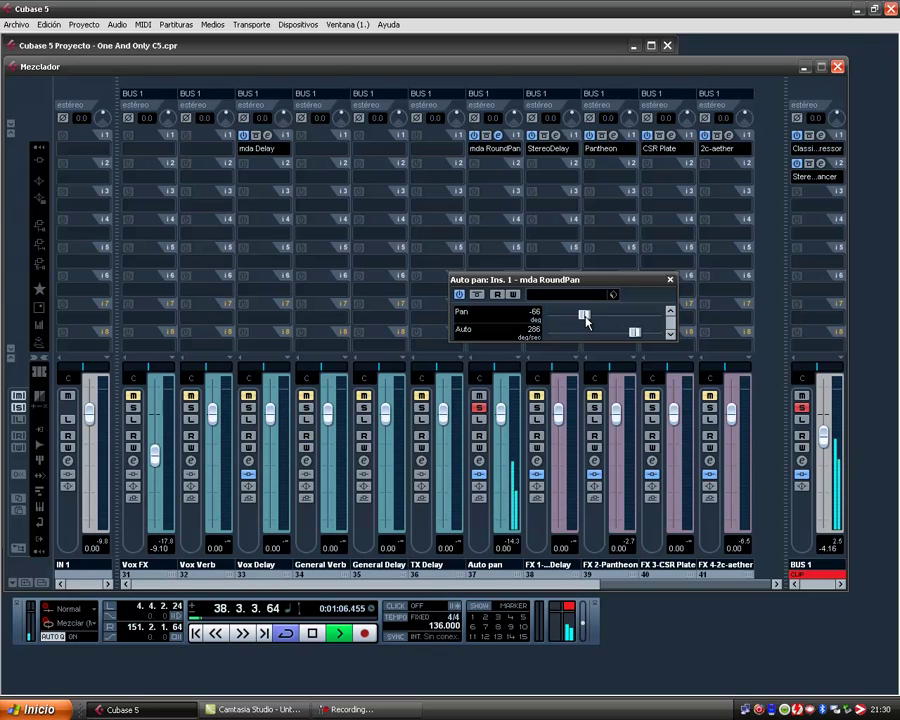
drag(636, 334, 651, 336)
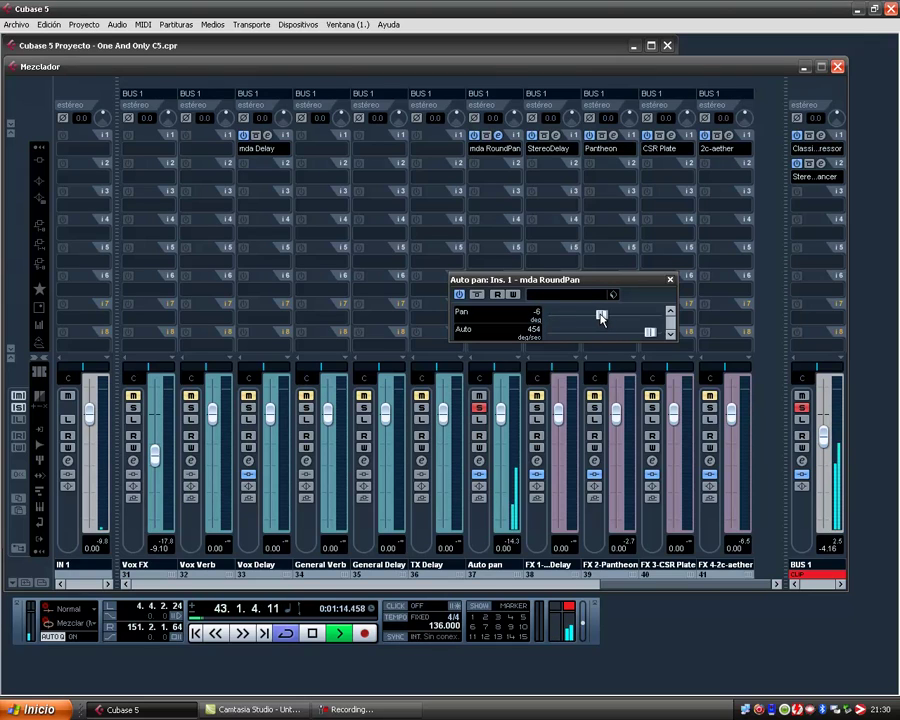
drag(598, 318, 568, 320)
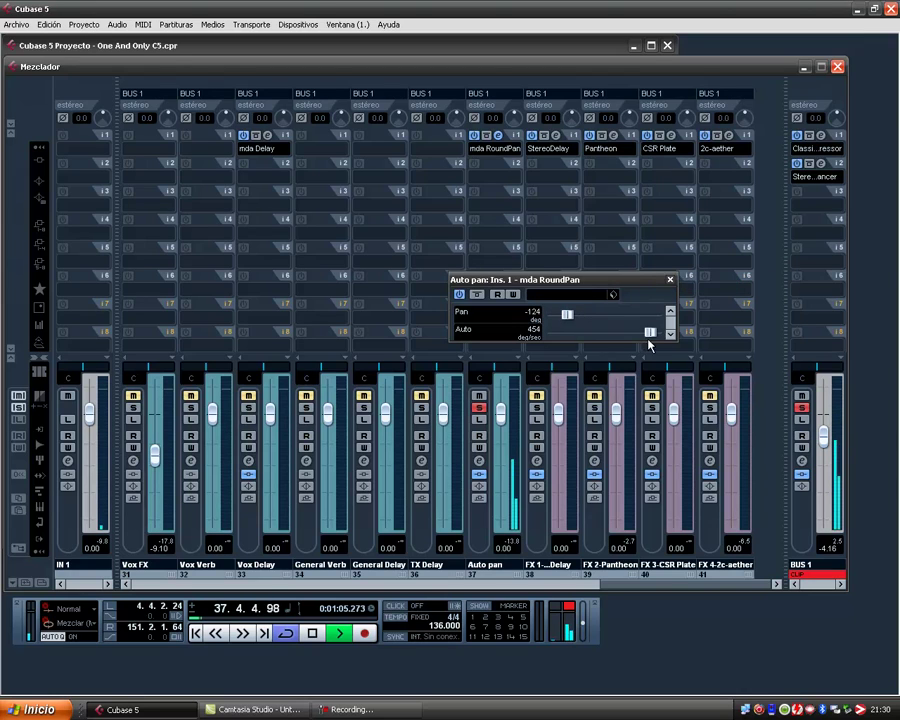
click(670, 281)
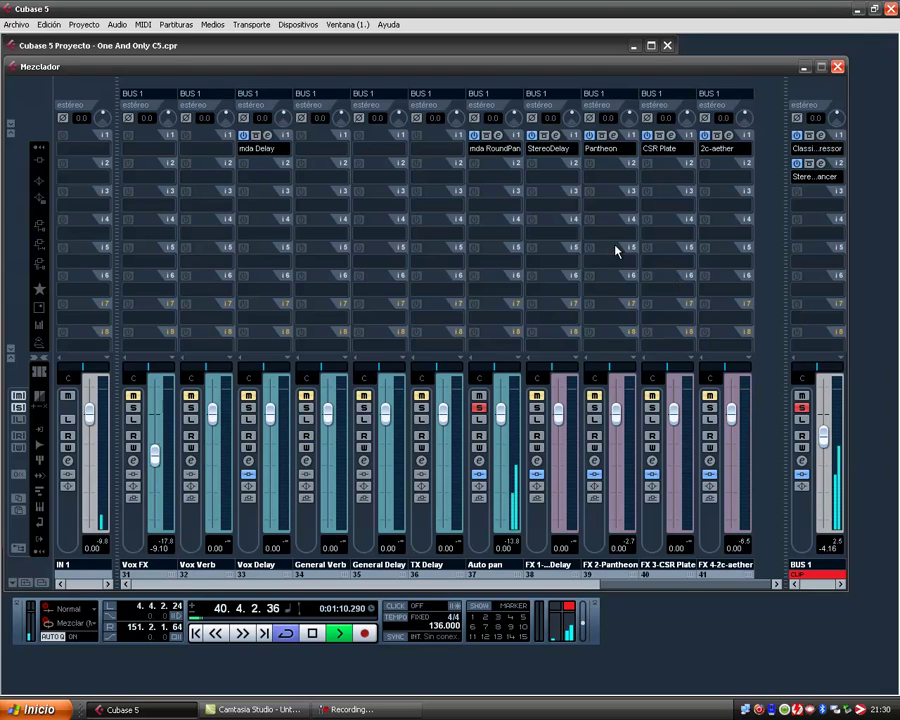
- Compare the Auto pan channel with mda RoundPan off and on, unsolo it, and try a higher fader level before resetting it
click(475, 136)
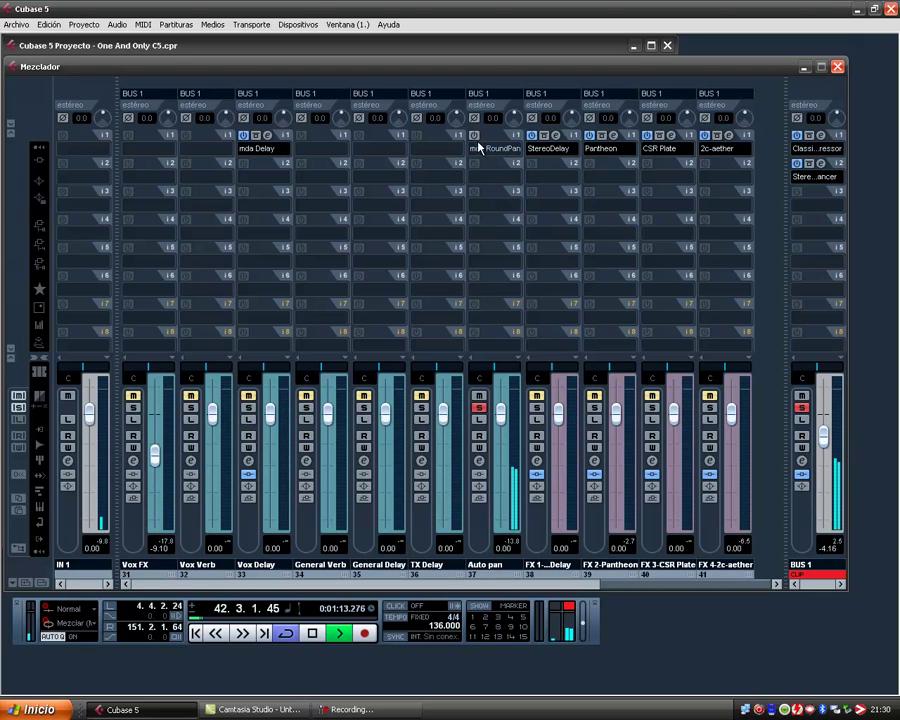
click(475, 136)
click(479, 408)
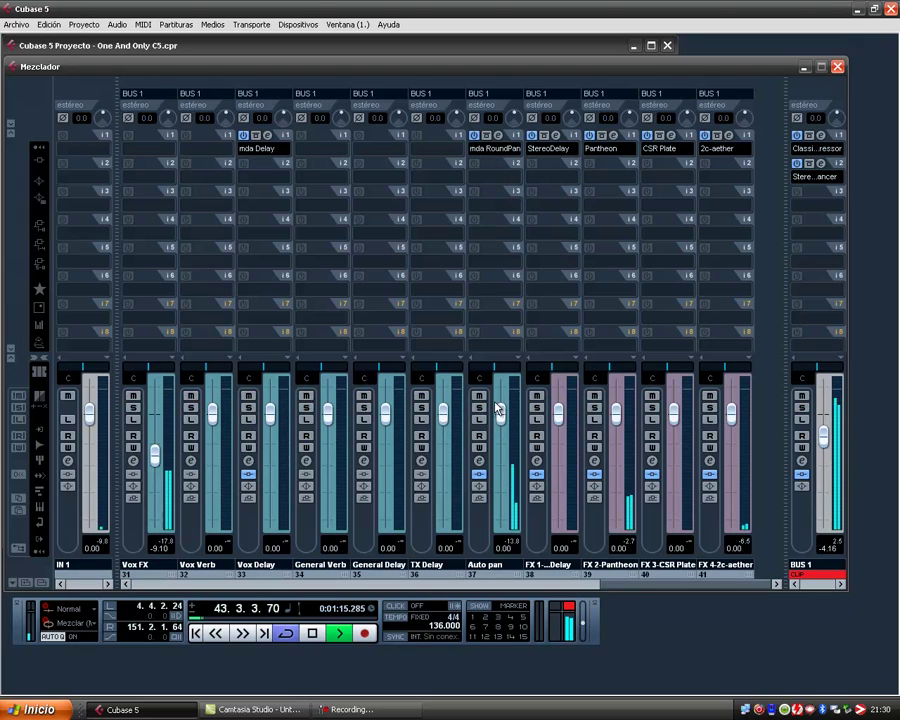
drag(503, 419, 503, 414)
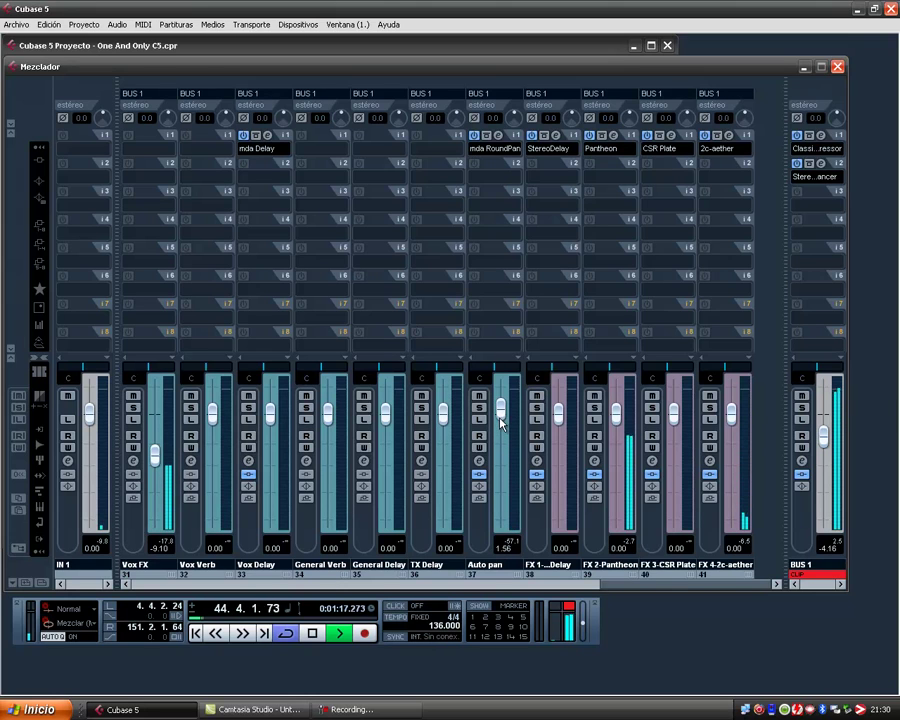
ctrl+click(502, 423)
- Raise the Clap fader to -7.15 and set its EQ 4 to 4.9 gain at 1913.0 Hz
drag(605, 584, 141, 564)
mouse_move(386, 458)
mouse_down()
mouse_move(388, 444)
mouse_move(387, 454)
mouse_up()
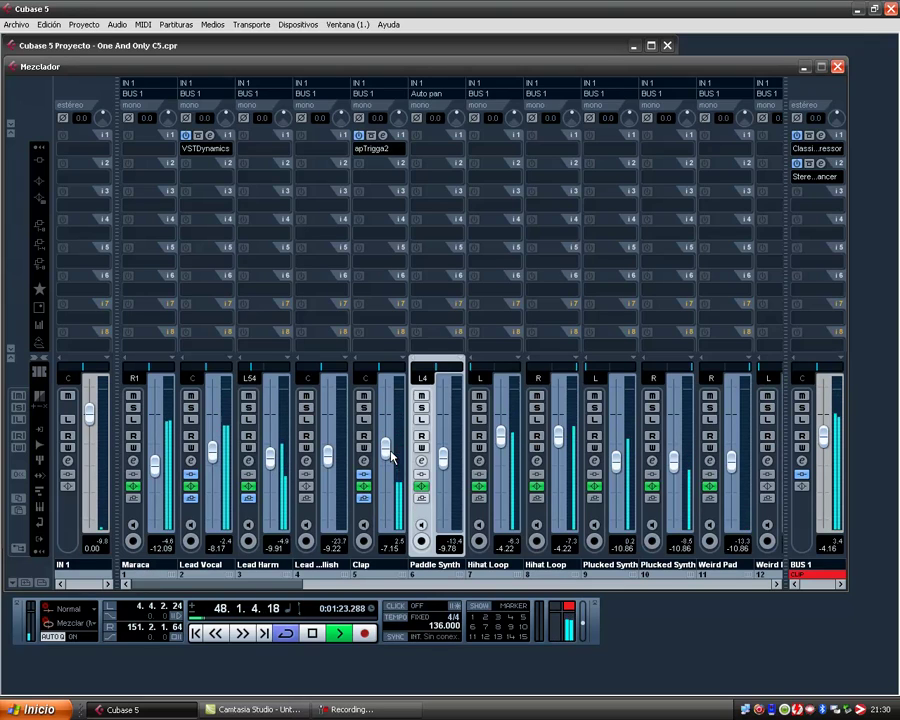
click(39, 197)
click(39, 183)
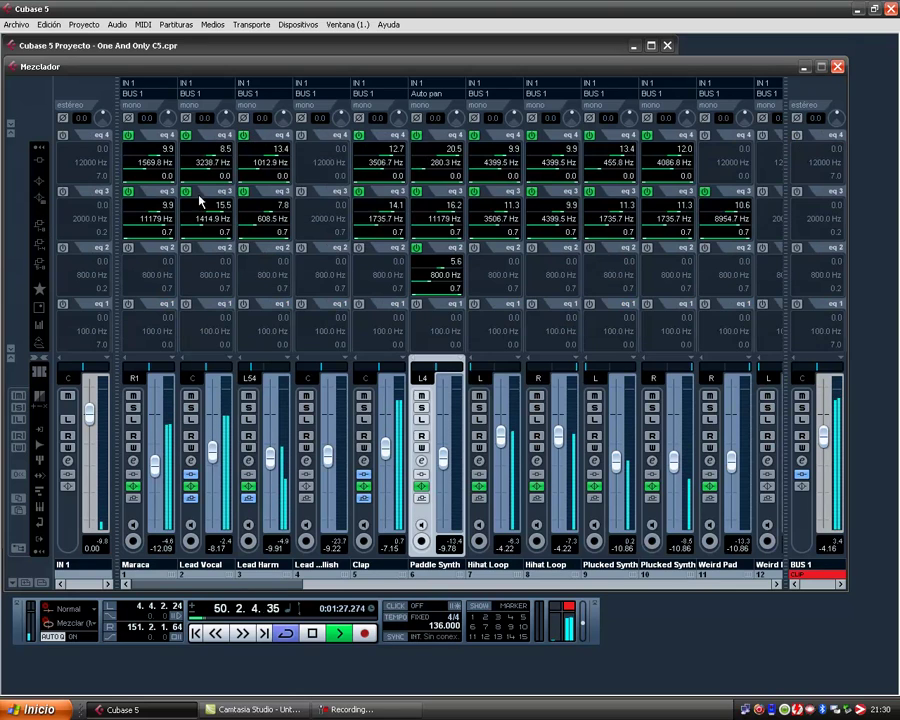
click(384, 156)
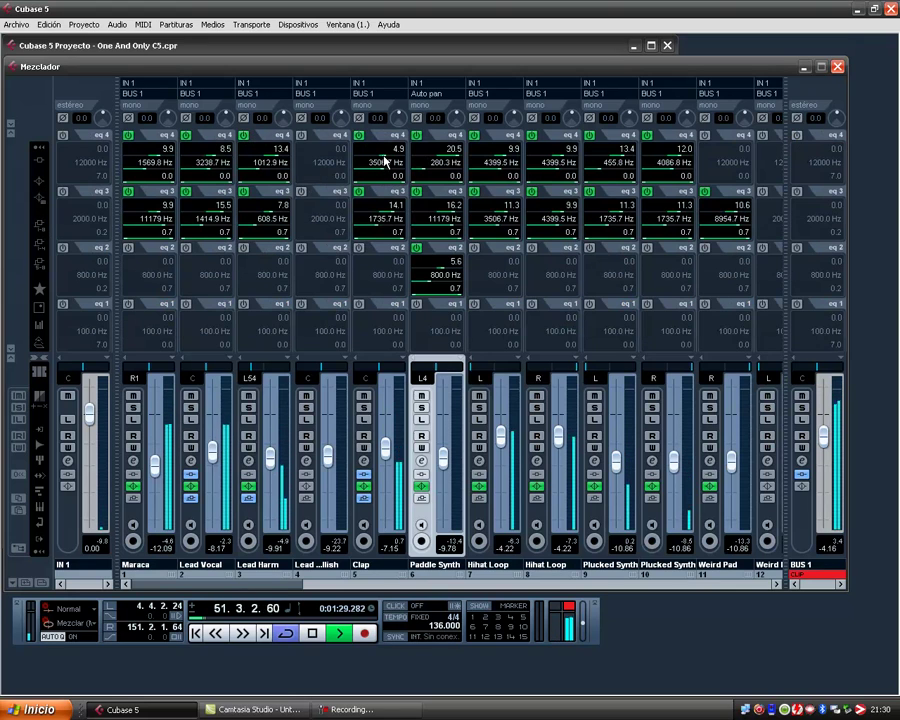
click(377, 169)
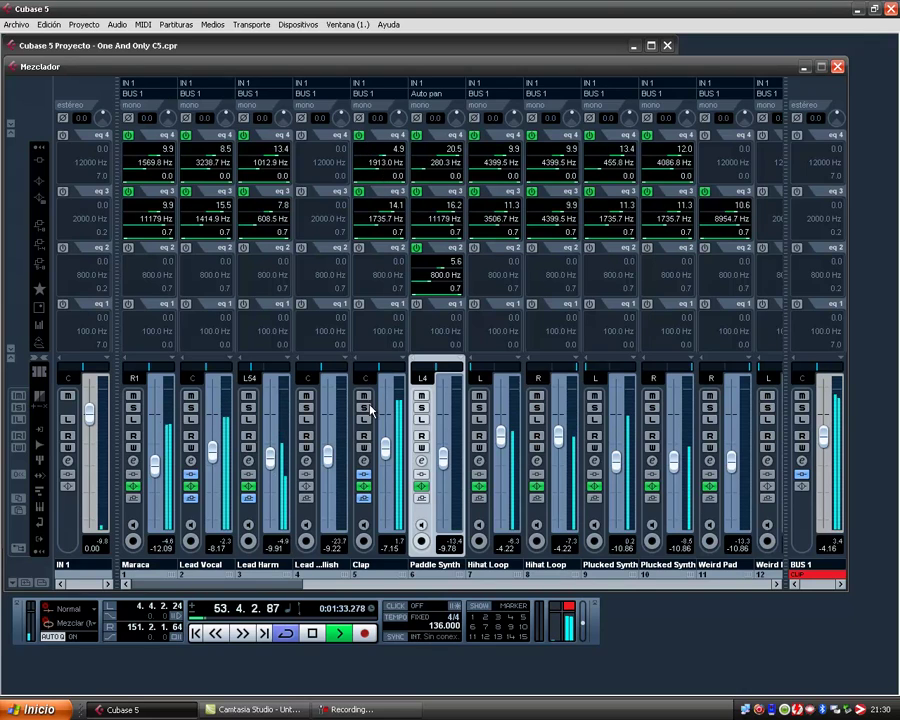
- Set the soloed Clap's EQ 4 frequency to 52.5 Hz and EQ 3 gain to 7.1, then unsolo it and raise its fader to -4.27
click(364, 408)
click(362, 177)
click(360, 173)
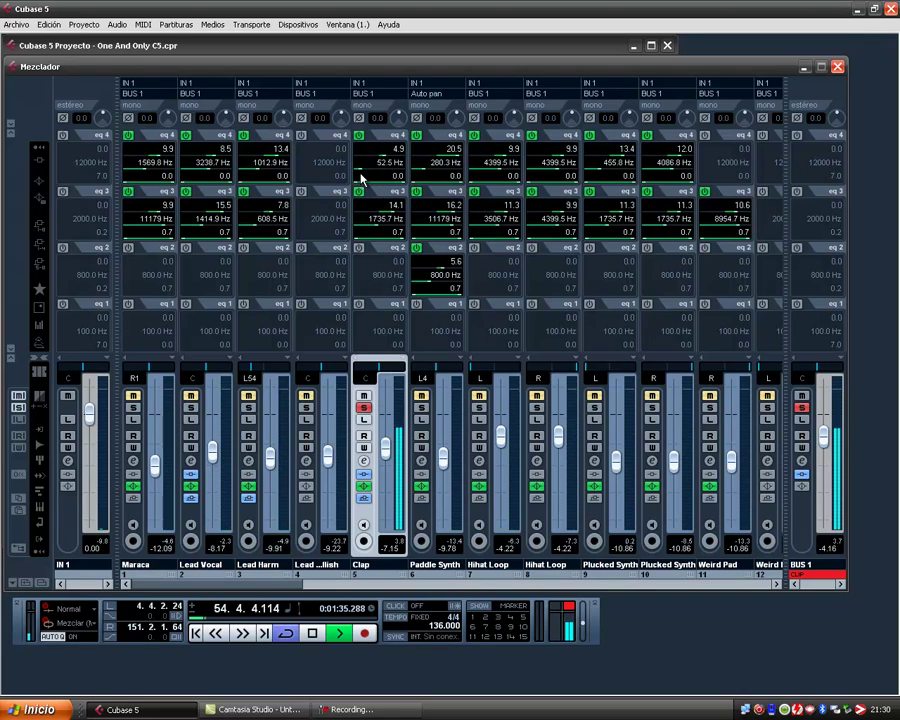
drag(386, 212, 386, 212)
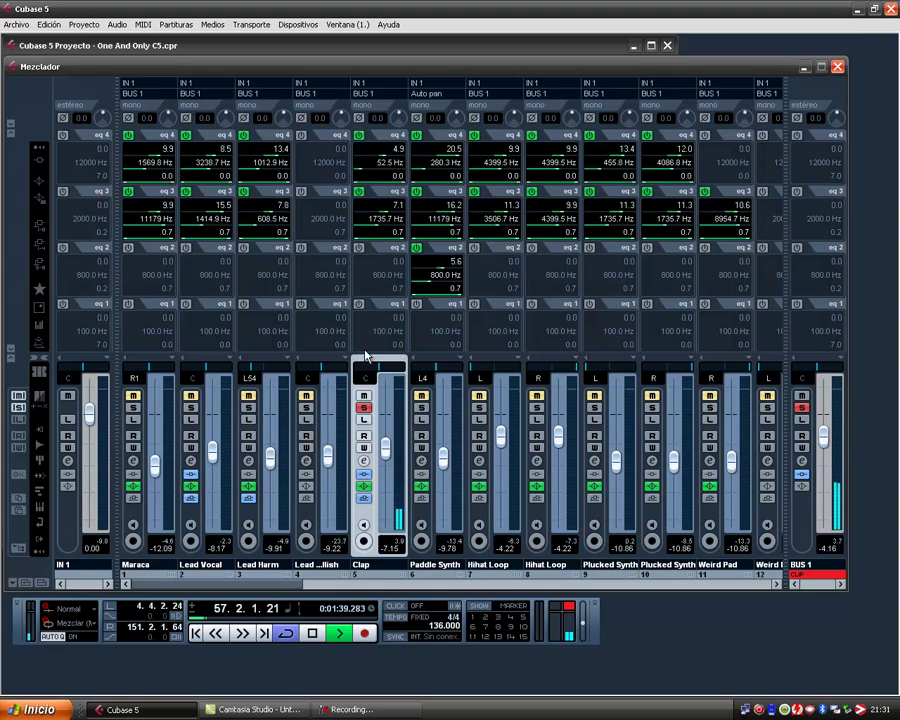
click(364, 408)
drag(388, 448, 386, 435)
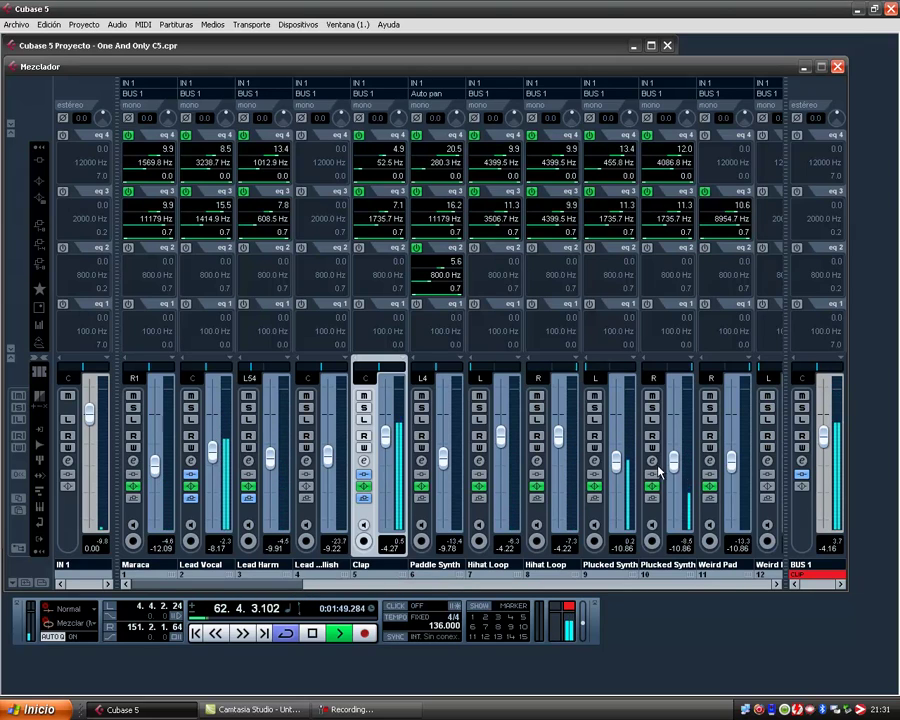
- Raise the Kick fader to -10.98 and audition the channel in solo before unsoloing it
click(597, 586)
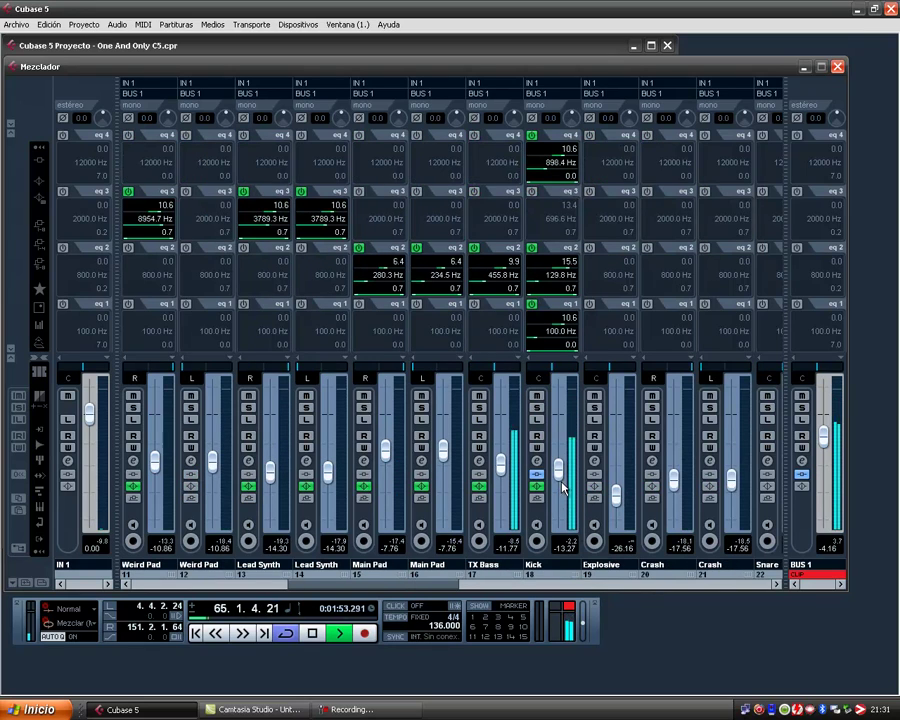
click(537, 408)
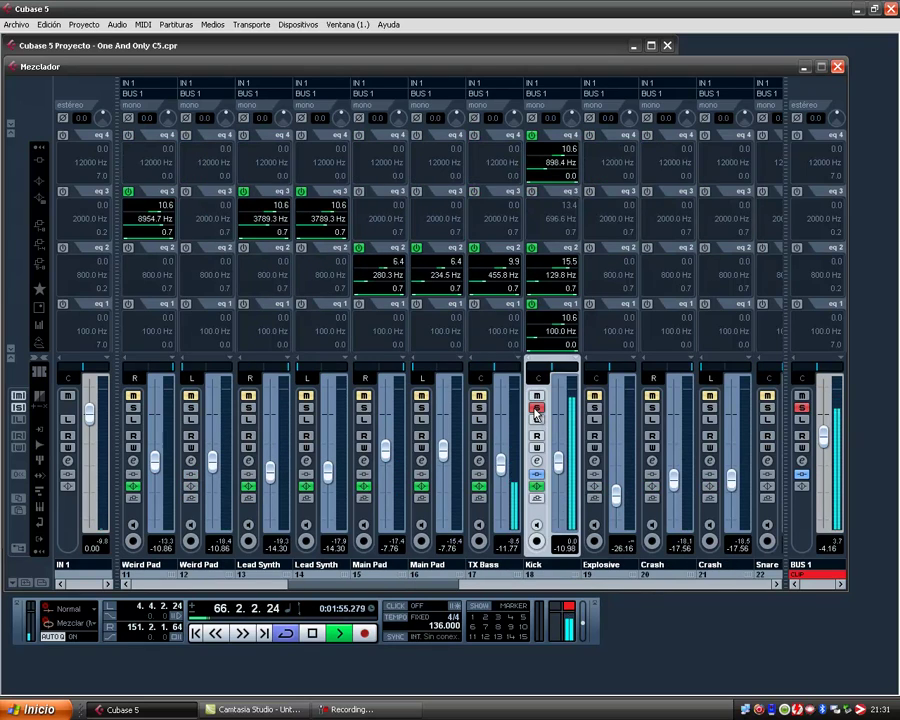
click(537, 408)
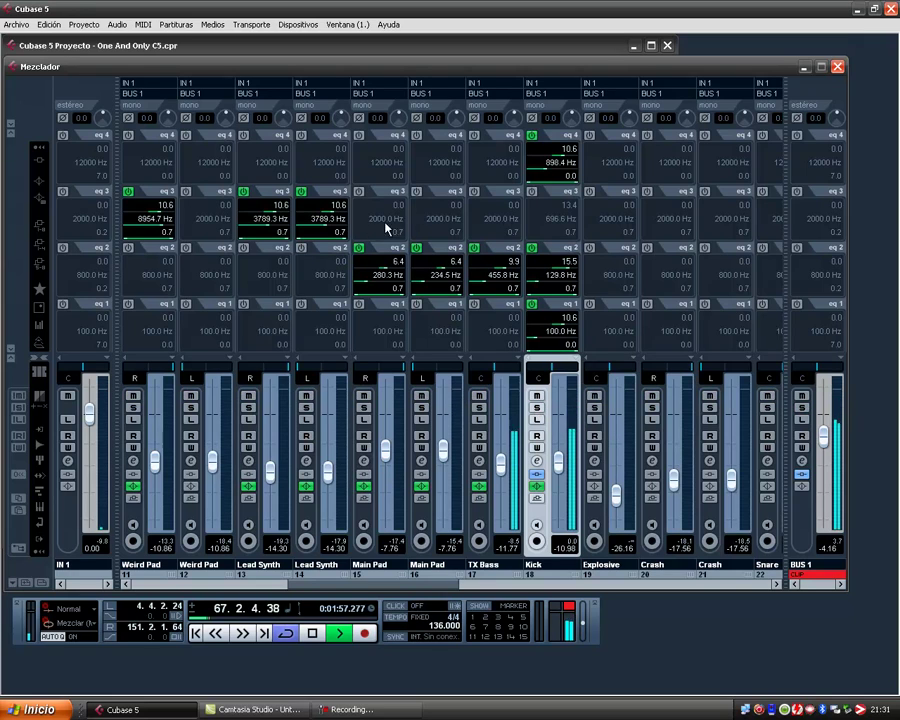
- Show the channel inserts and examine the sample and trigger settings of the Kick's apTrigga2, then close the plug-in
click(40, 161)
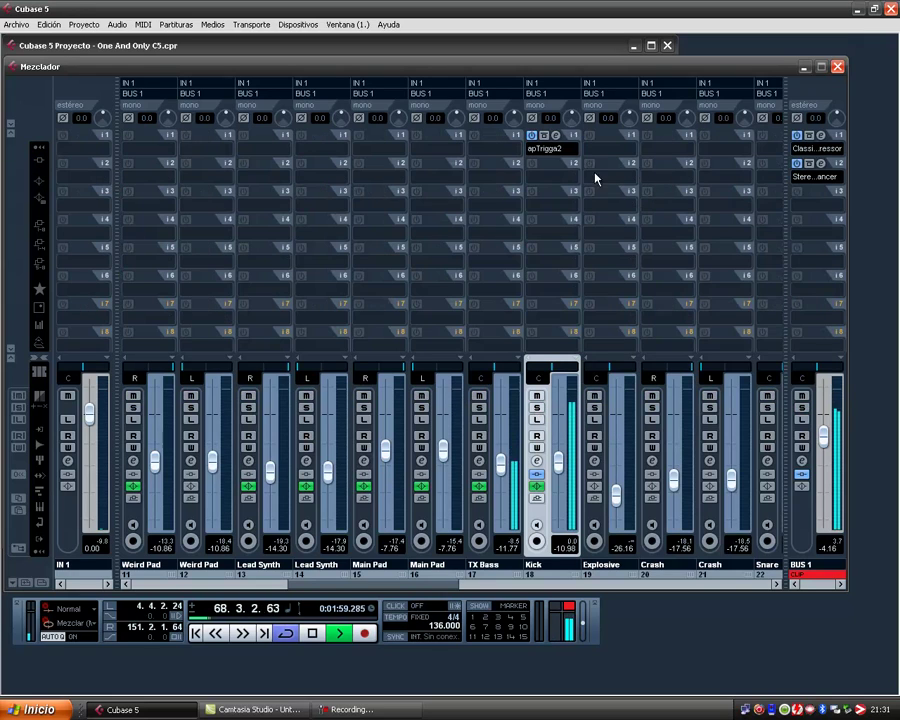
click(559, 136)
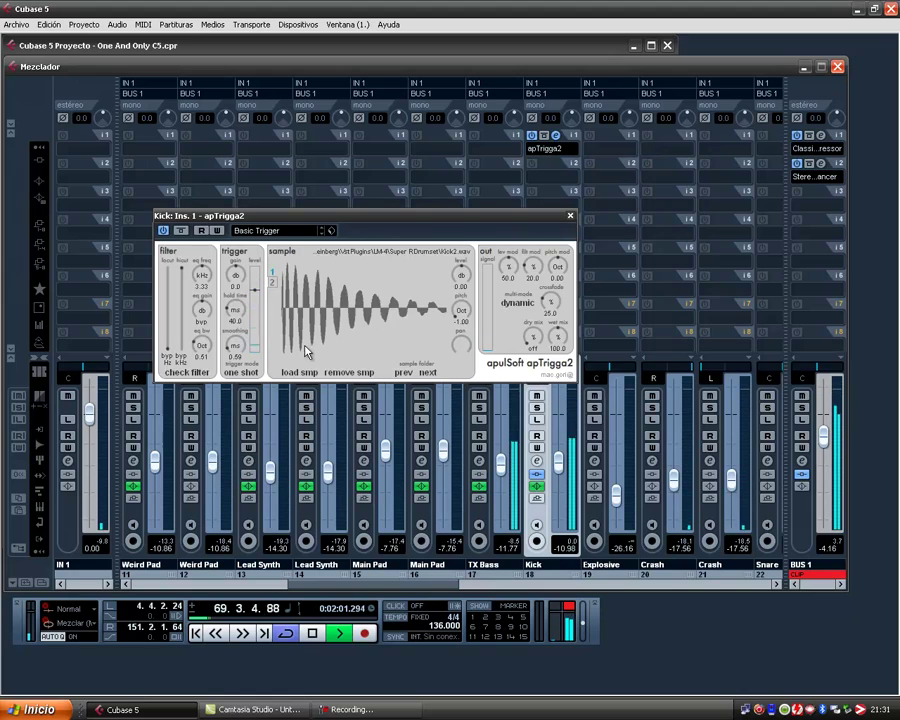
click(570, 215)
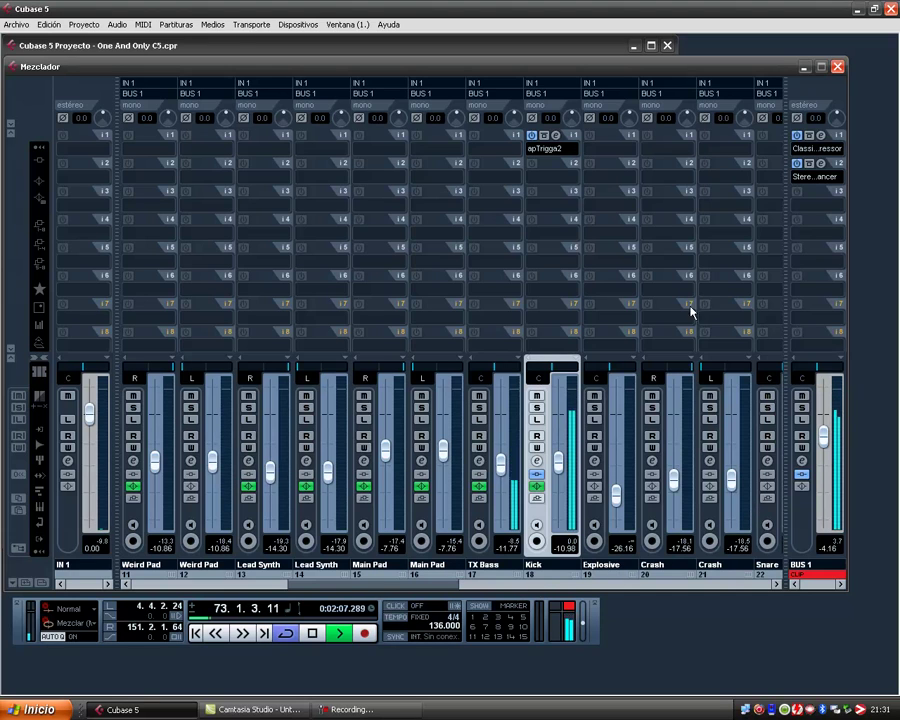
- Close the mixer to view the maximized project arrangement during playback, then reopen the mixer
click(838, 66)
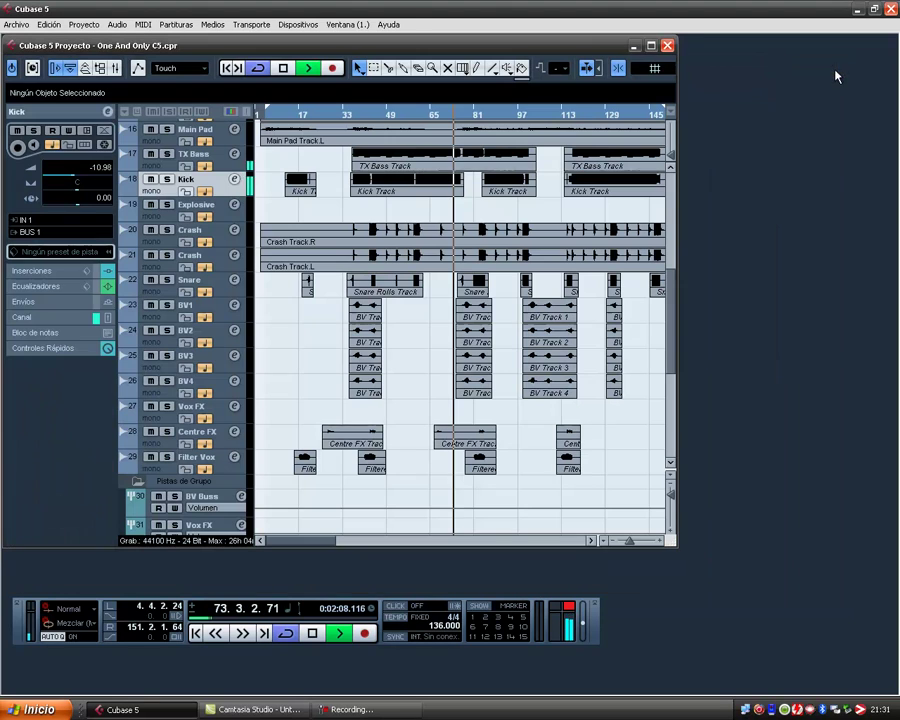
click(650, 46)
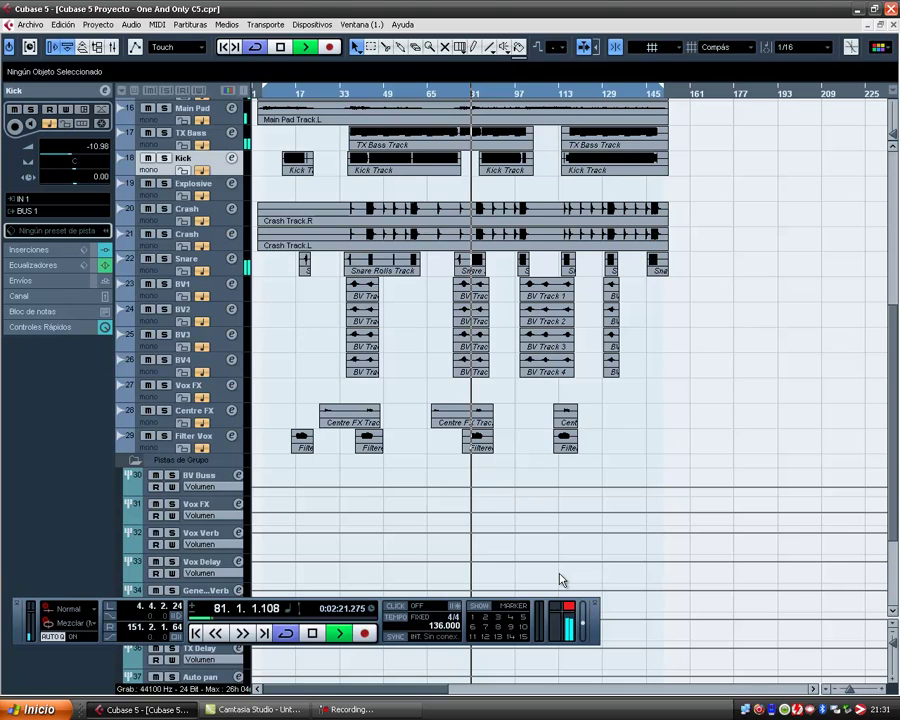
key(F3)
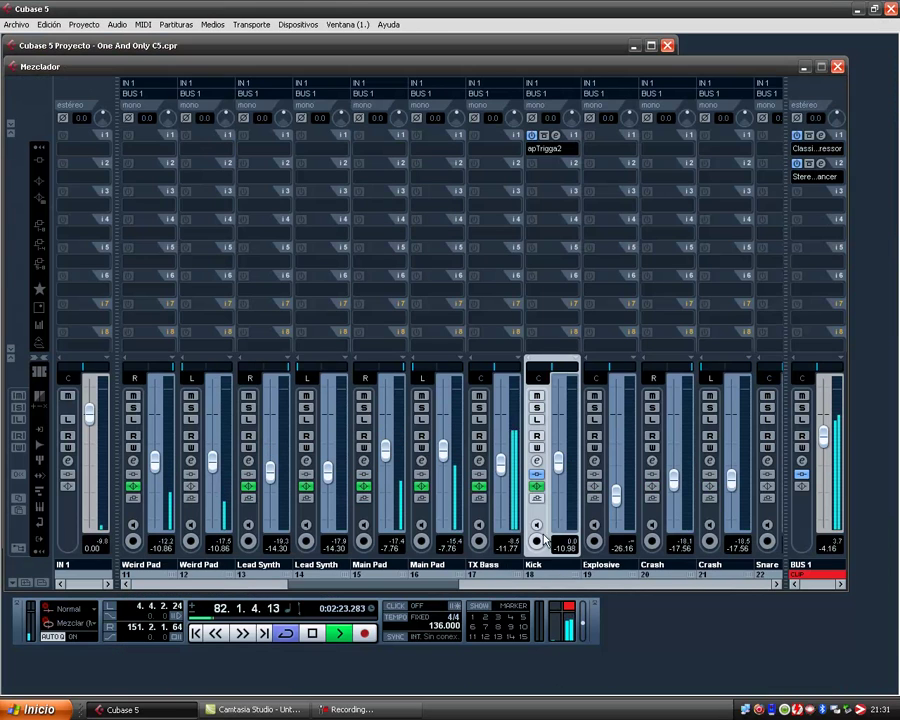
- Add an active send to FX 3-CSR Plate on the Auto pan channel, raise its level, and check it in solo before unsoloing
click(482, 584)
drag(482, 584, 623, 583)
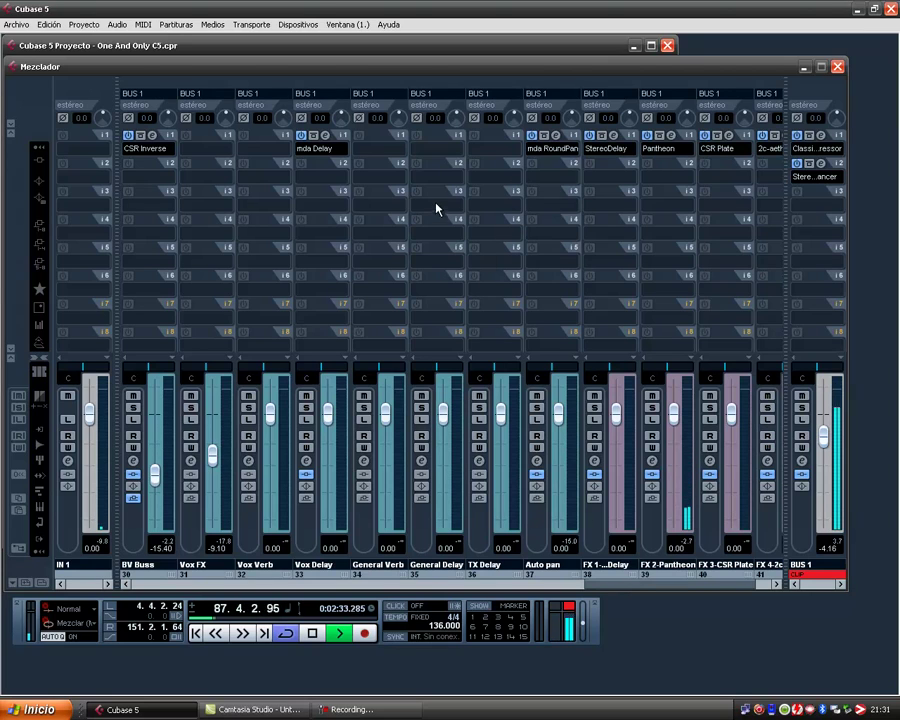
click(40, 226)
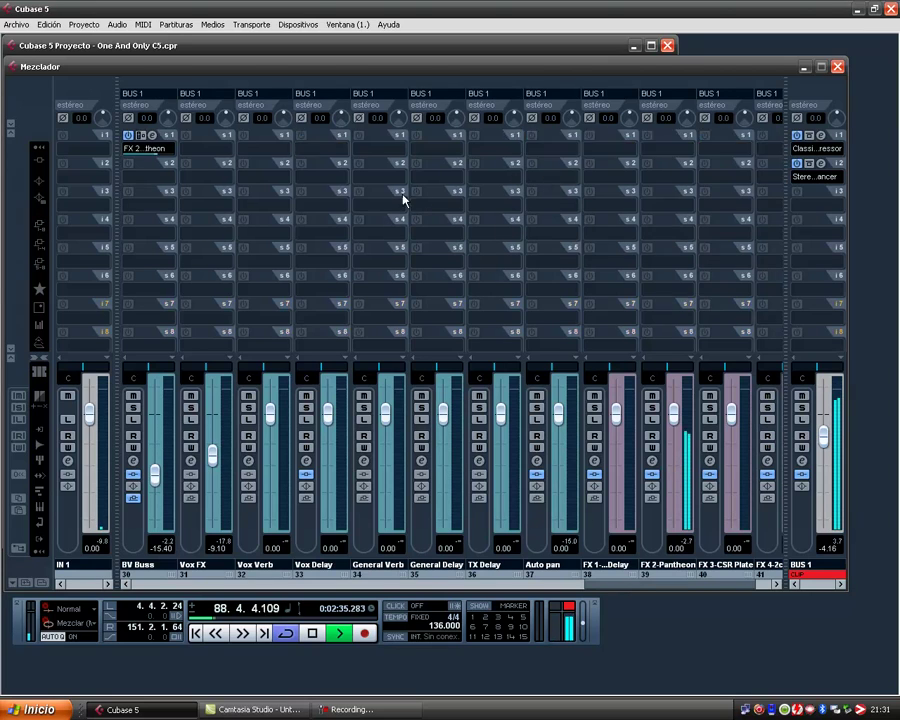
click(533, 157)
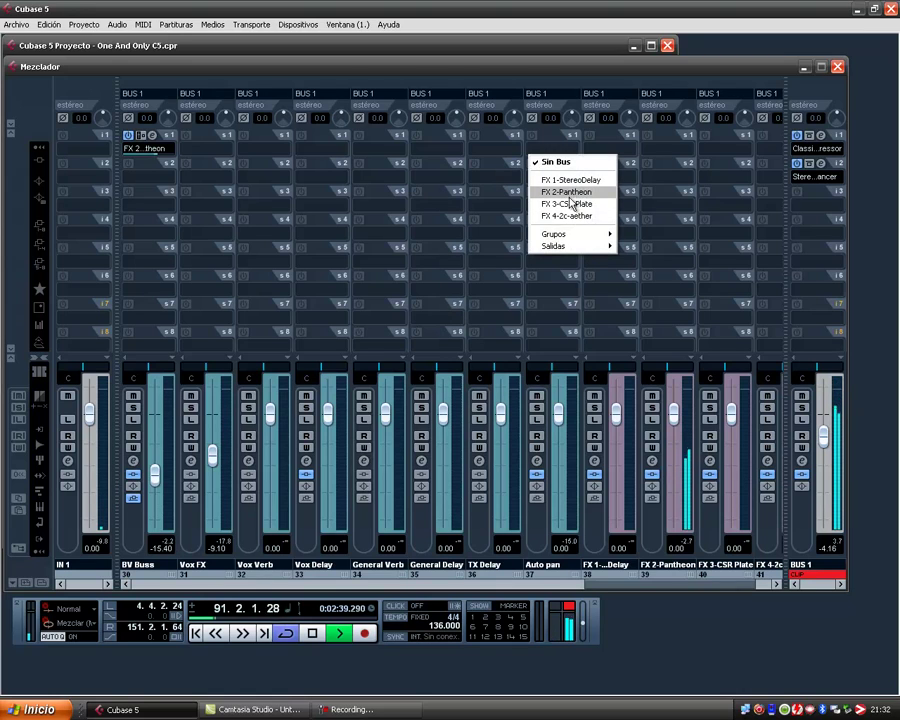
click(573, 204)
click(531, 136)
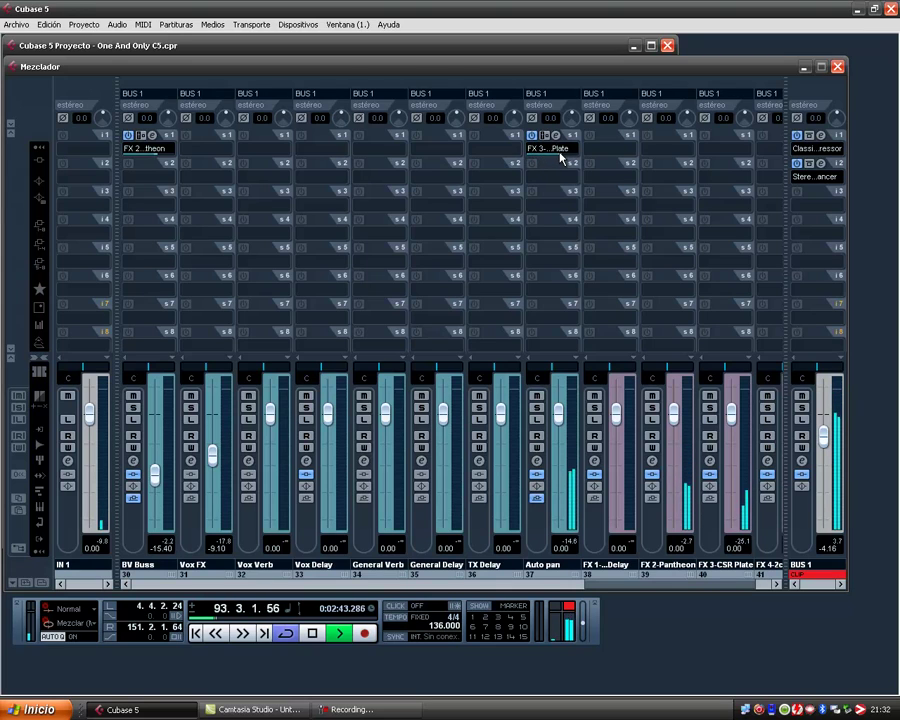
click(537, 408)
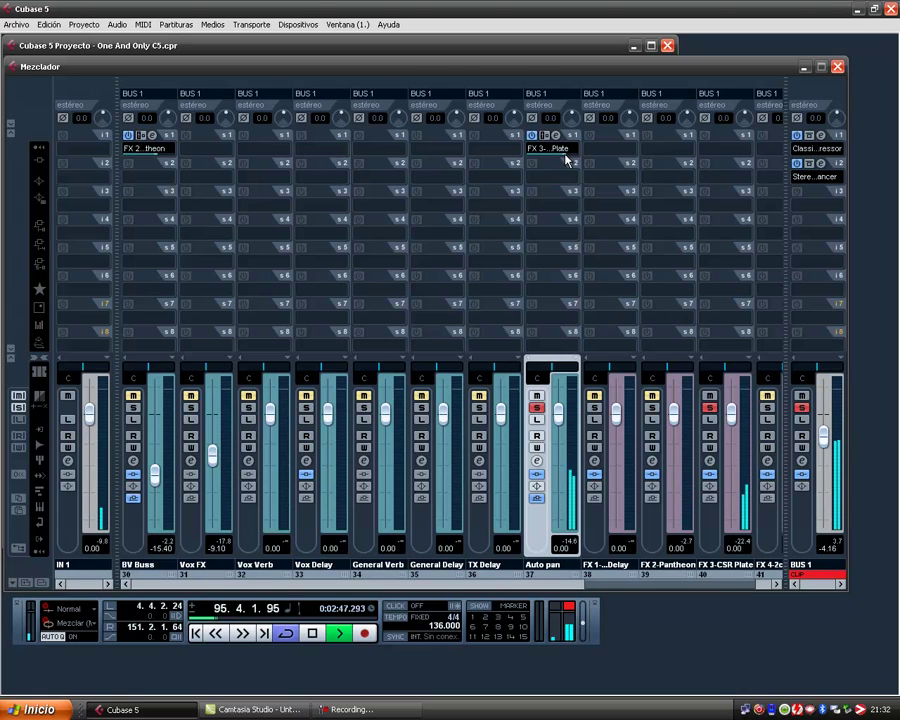
click(537, 409)
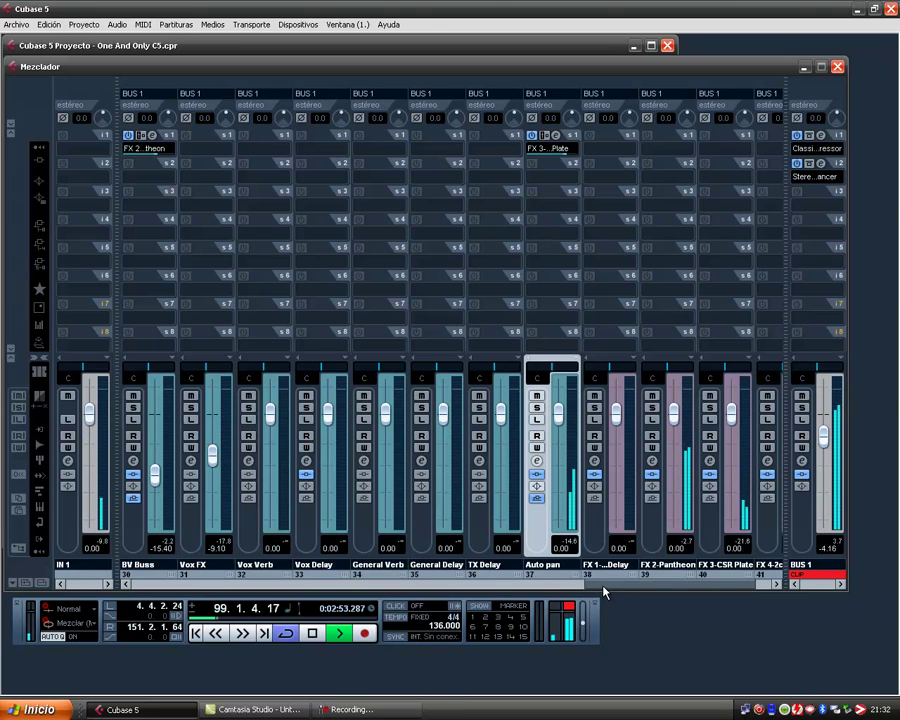
- Collapse the mixer's extended section and lower the backing vocal faders to -4.51 for BV1 and -1.76 for BV2, BV3 and BV4
drag(603, 586, 382, 596)
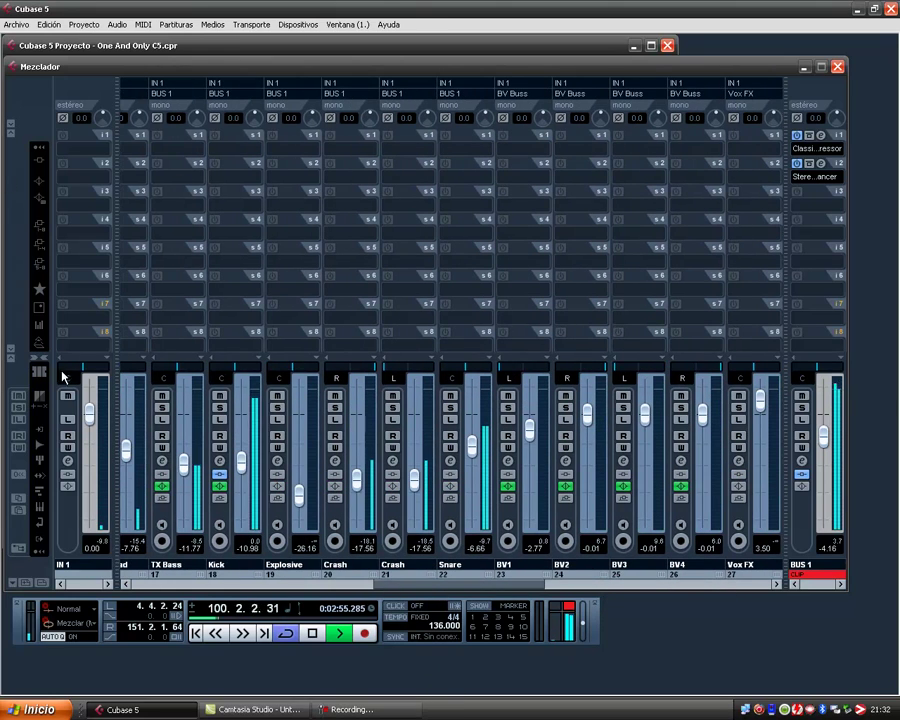
click(10, 350)
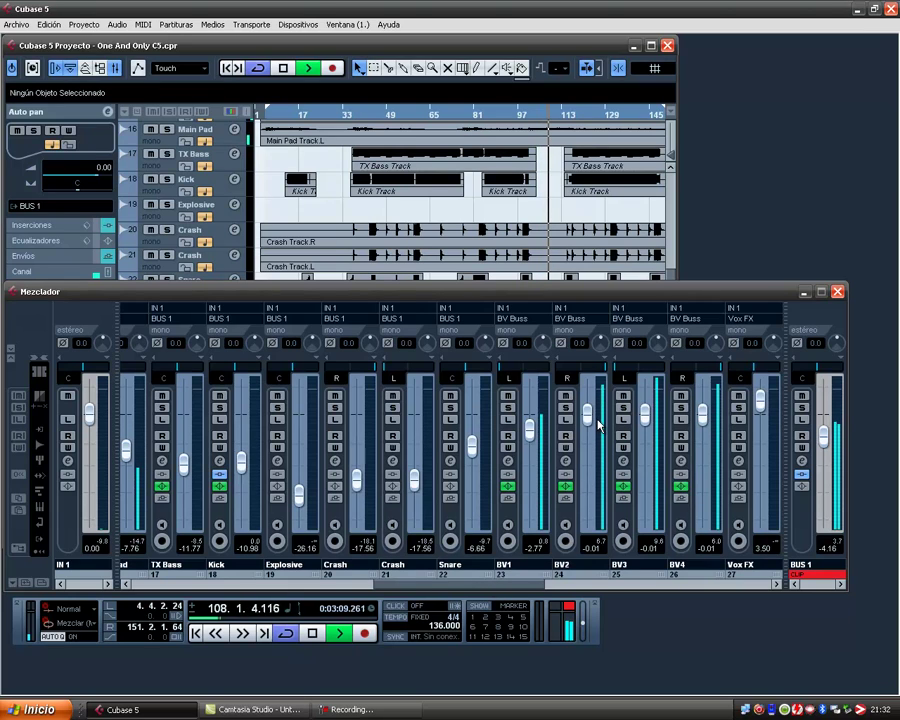
drag(590, 423, 587, 434)
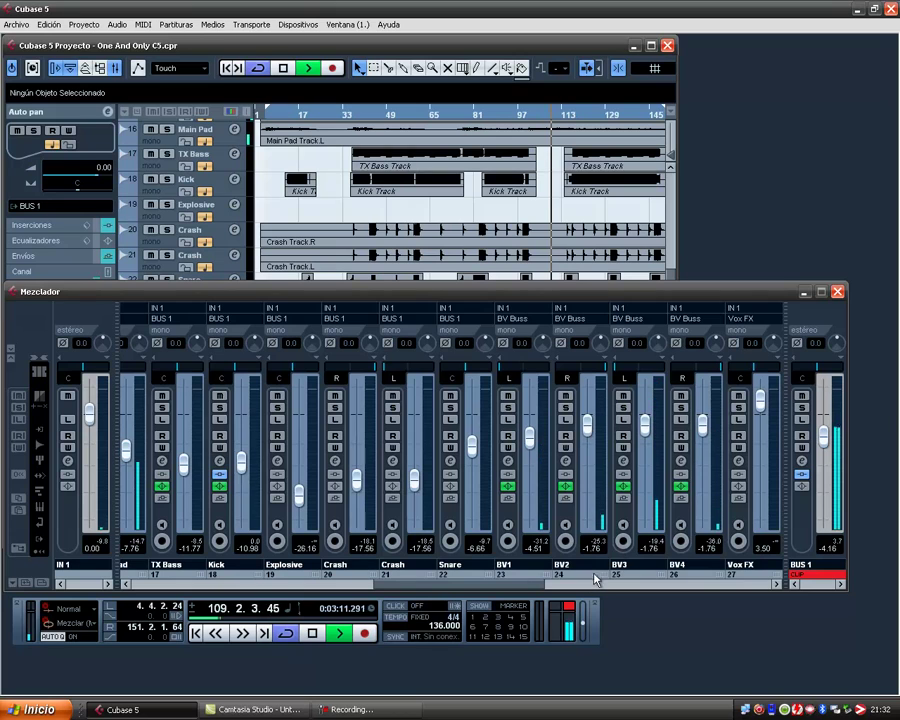
- Set the Lead Vocal fader to -4.99 and the Clap fader to -5.18, then stop playback
click(586, 588)
drag(586, 589, 202, 606)
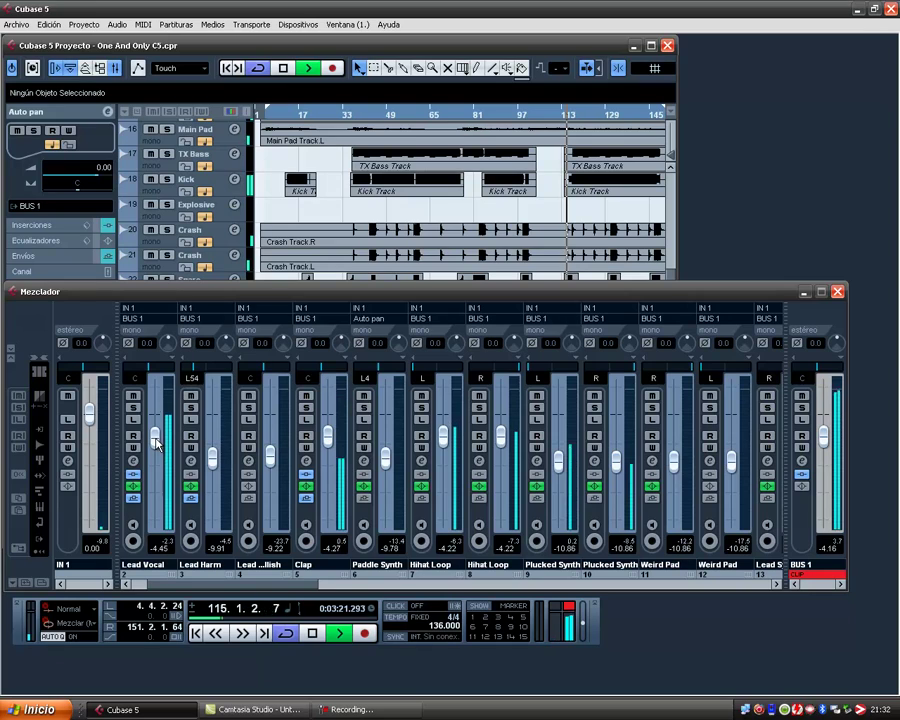
drag(155, 455, 155, 434)
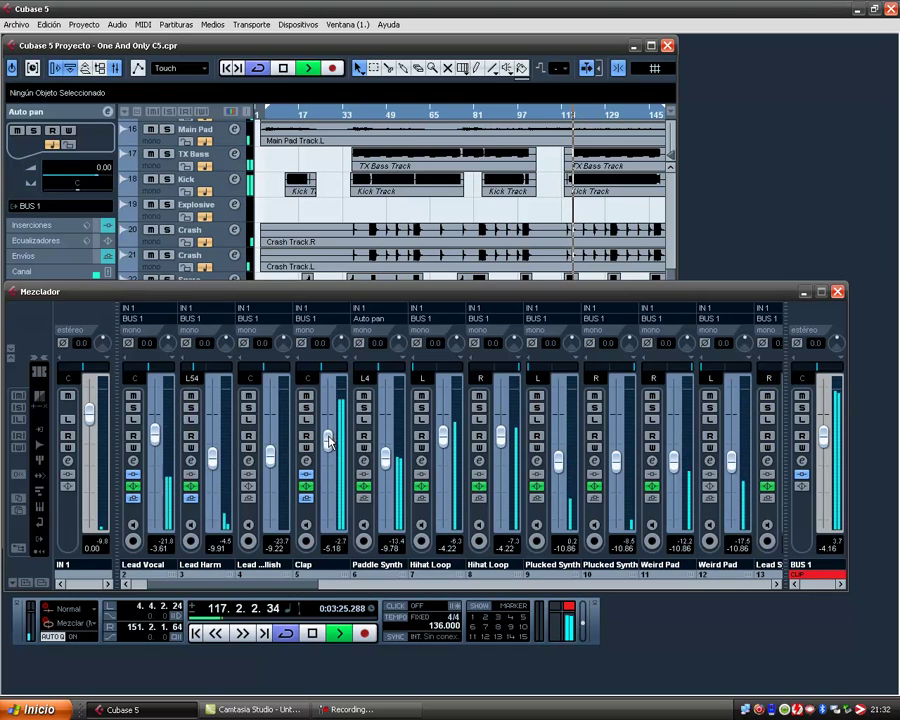
drag(327, 437, 325, 447)
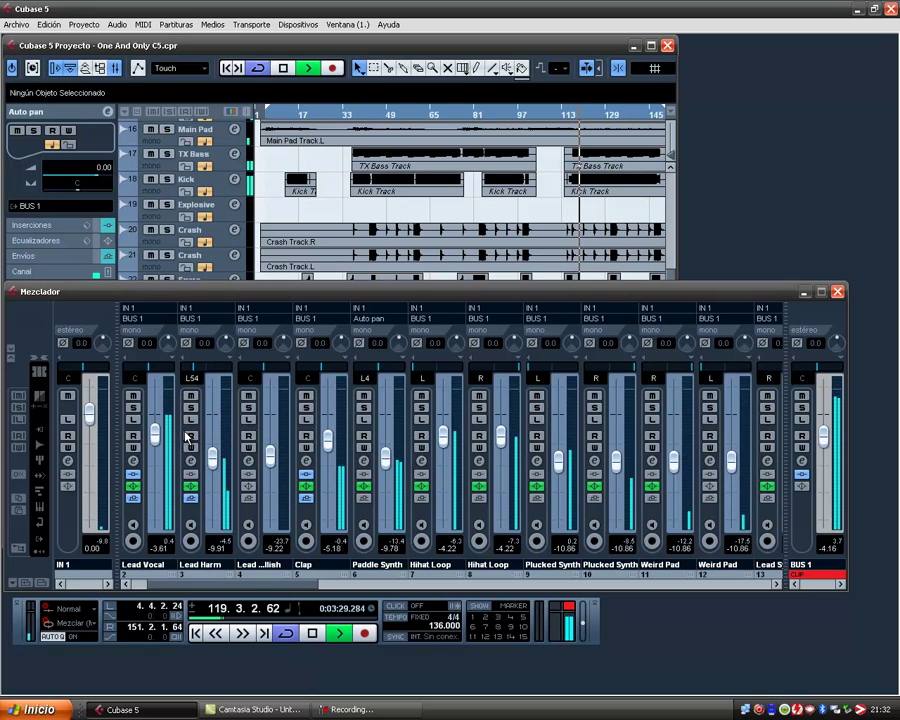
drag(158, 440, 158, 448)
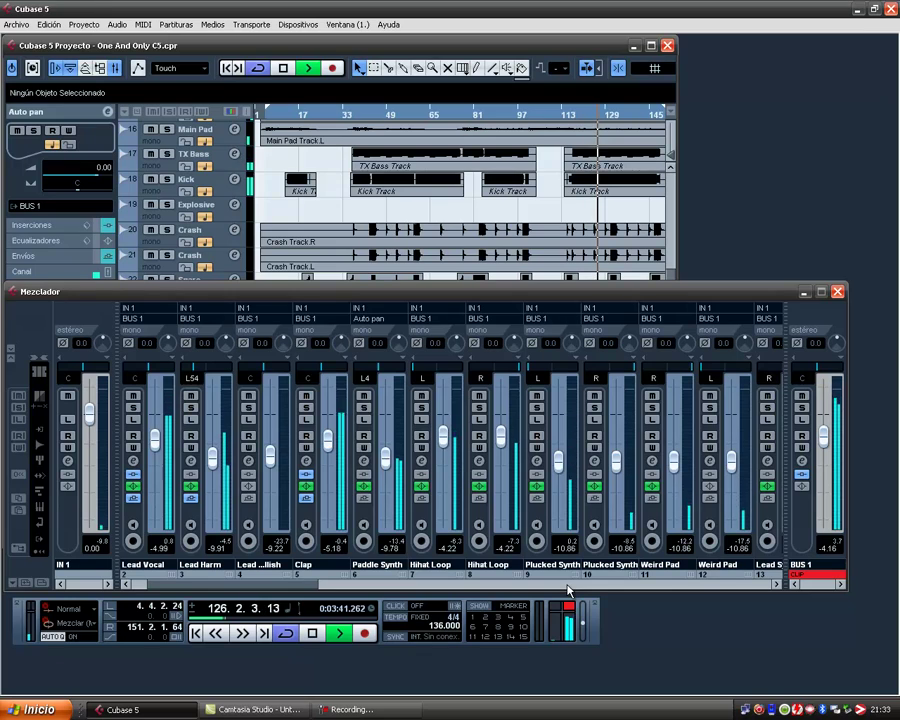
key(space)
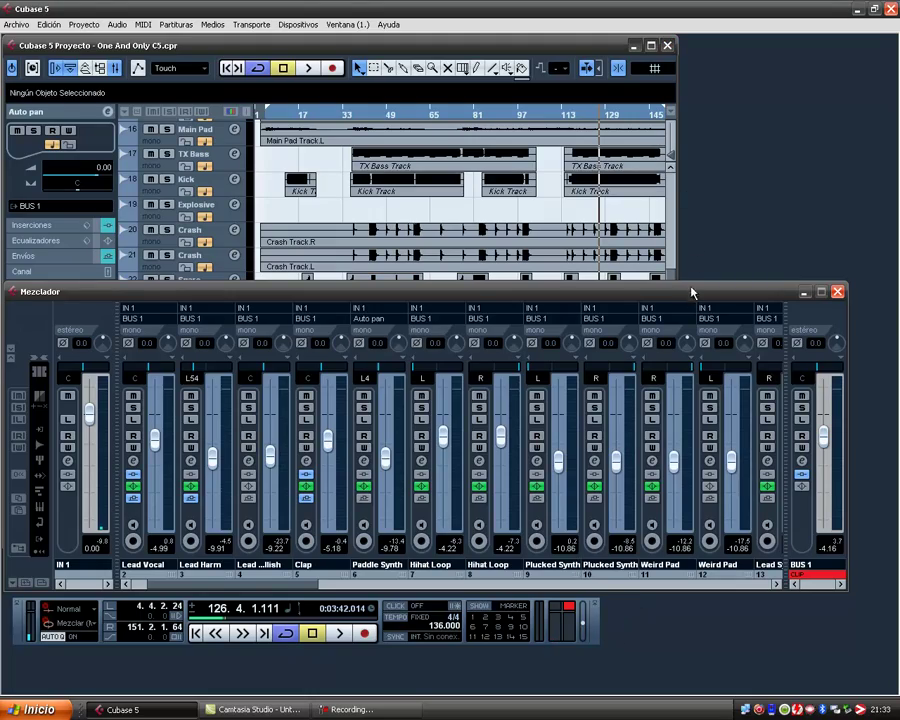
- Reposition the mixer window and expand its extended section to show the channel inserts from Maraca onward
drag(690, 292, 710, 256)
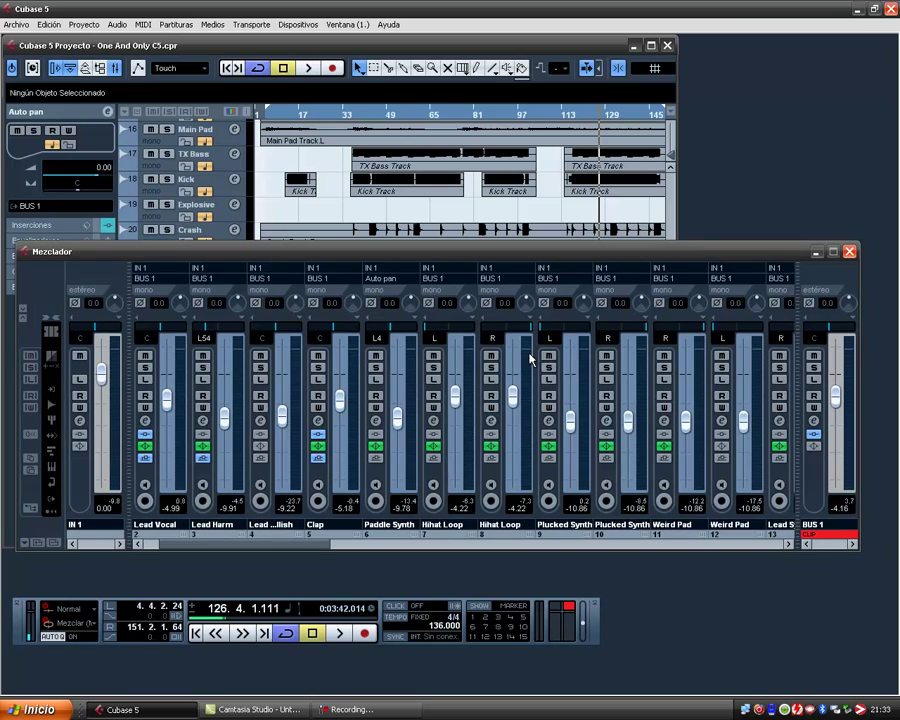
click(23, 311)
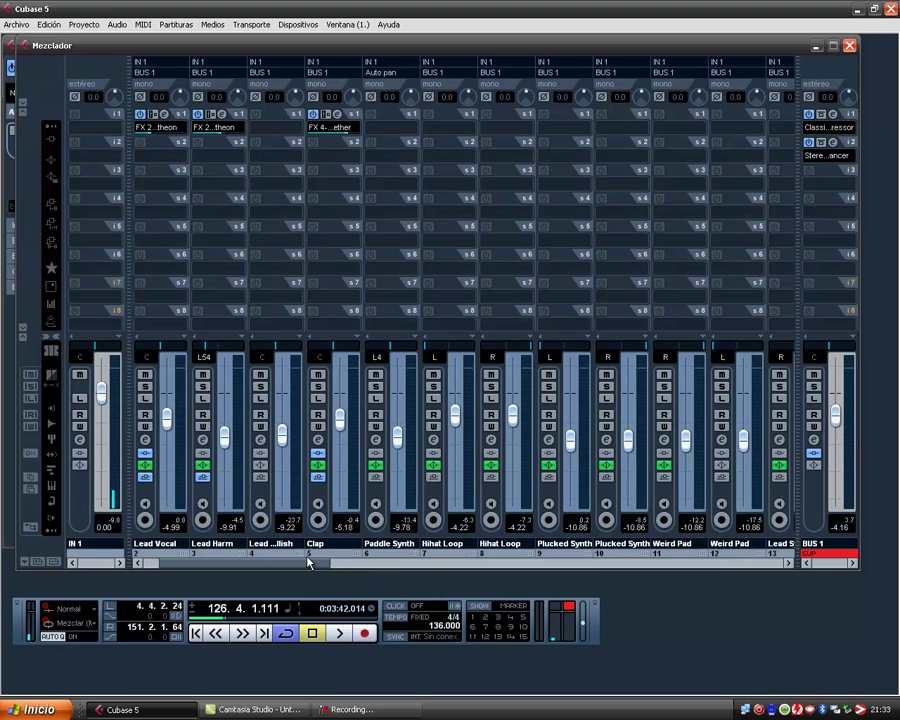
drag(308, 566, 288, 568)
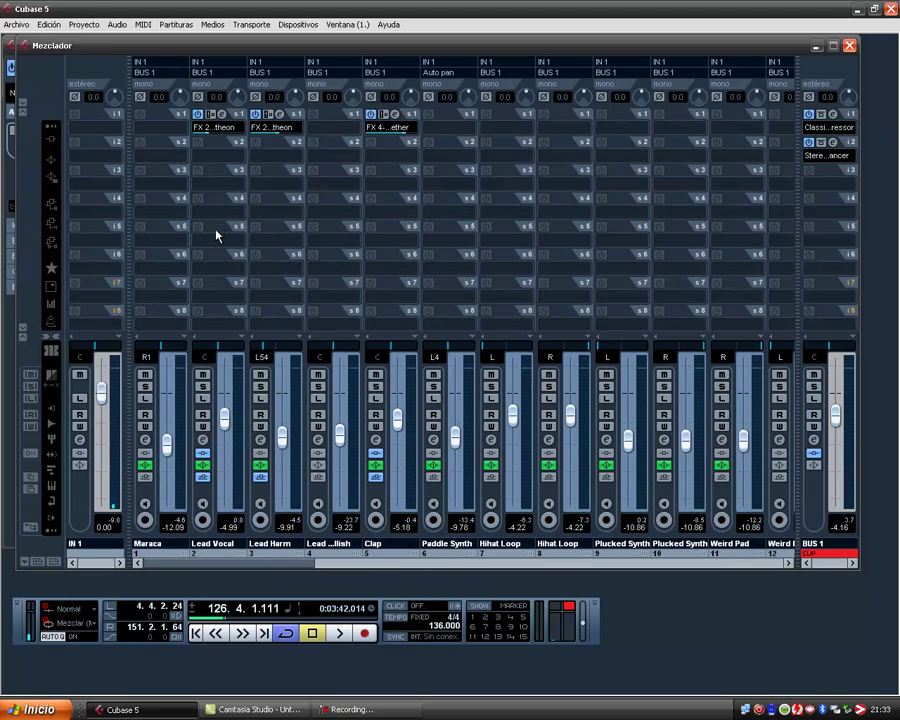
click(46, 145)
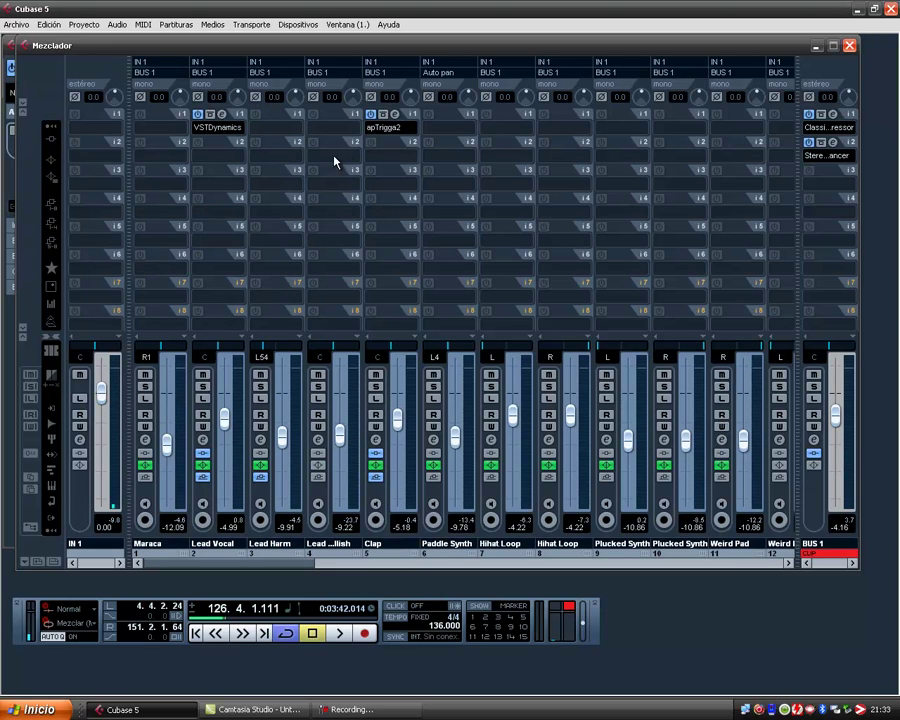
- Load the sample kik073-HeadPnch-36.wav from the Alesis D4 folder into the Clap's apTrigga2 insert
click(395, 116)
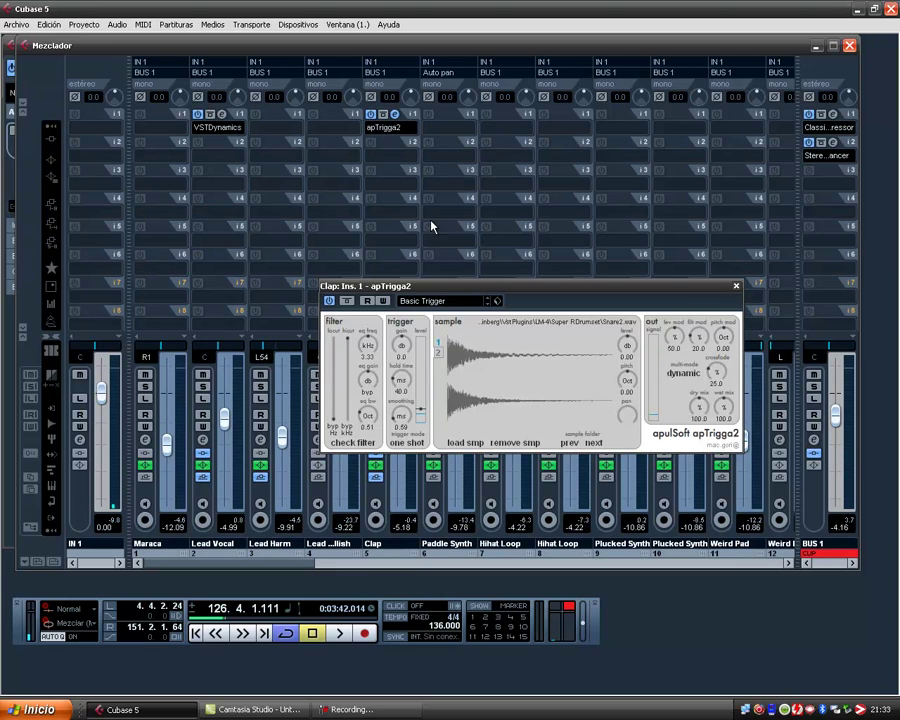
click(463, 446)
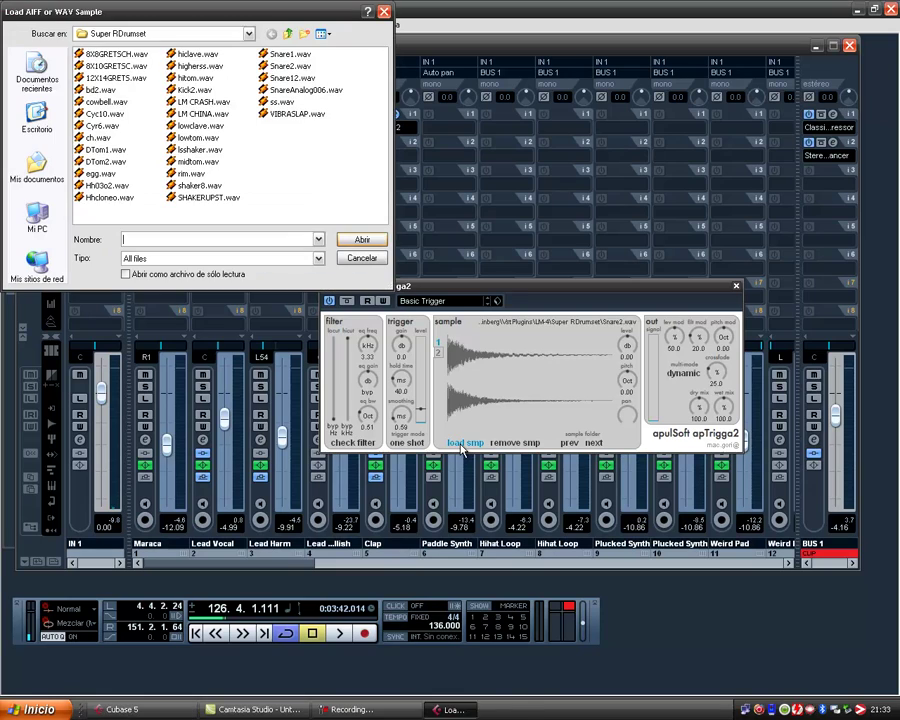
click(287, 36)
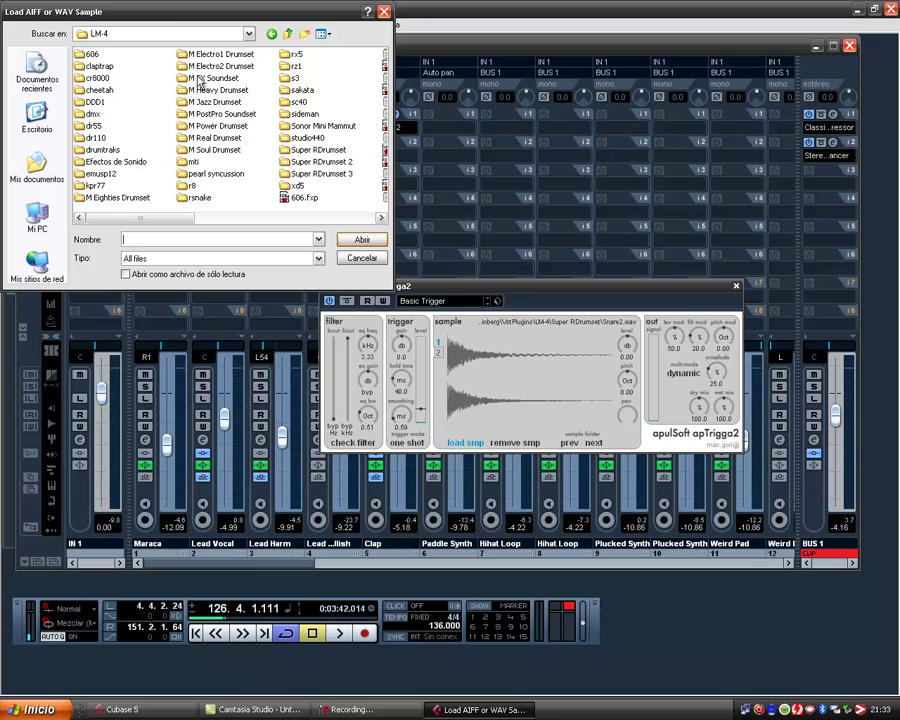
click(287, 35)
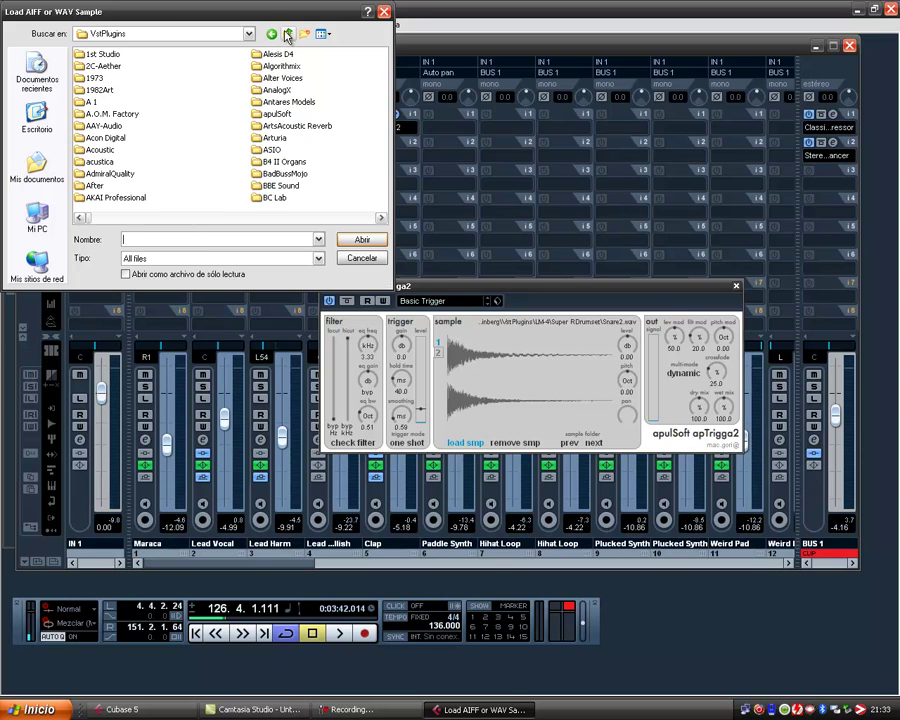
double_click(264, 57)
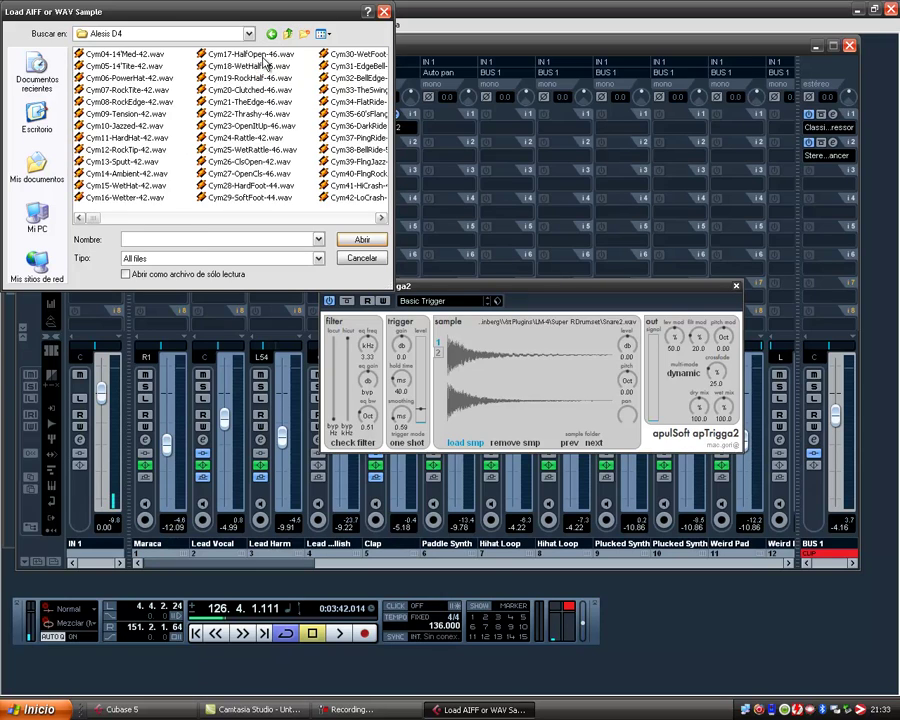
drag(100, 222, 310, 223)
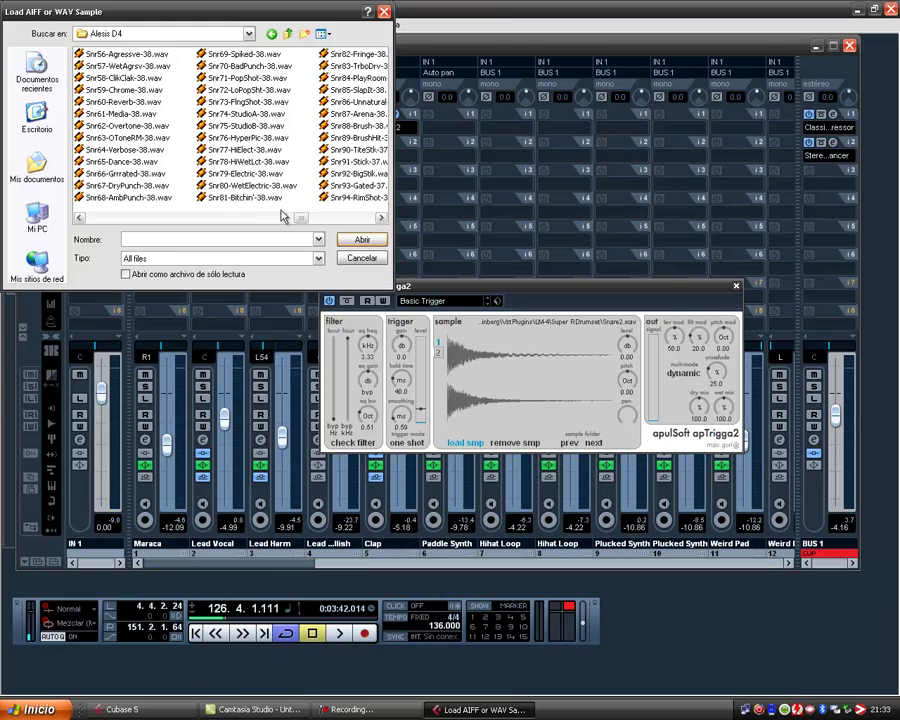
drag(305, 218, 200, 222)
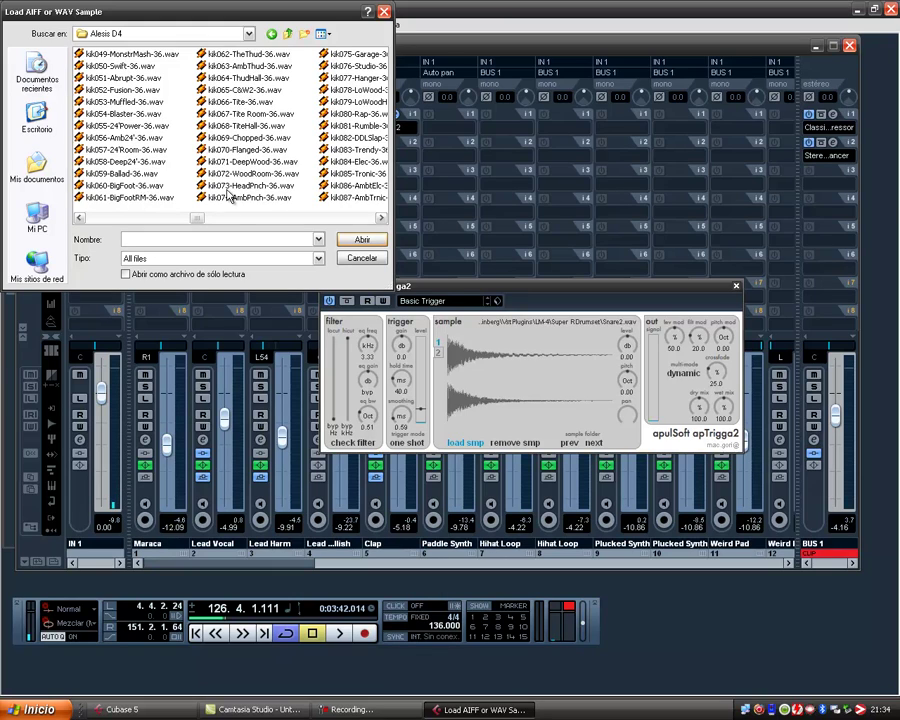
double_click(265, 195)
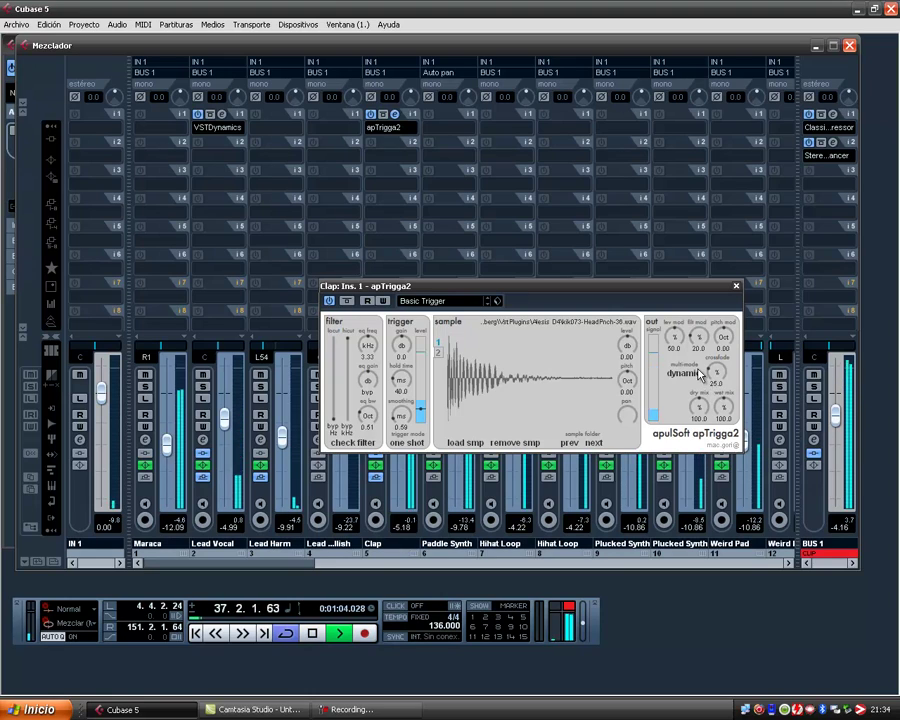
- Select the Clap channel and check its apTrigga2 insert while the mix plays
click(736, 286)
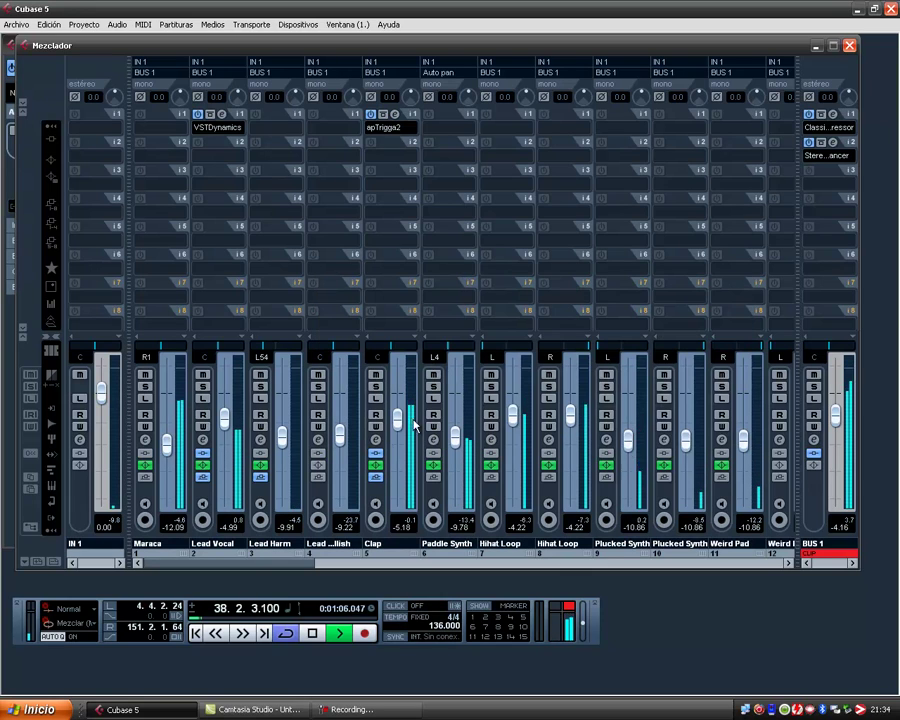
click(386, 400)
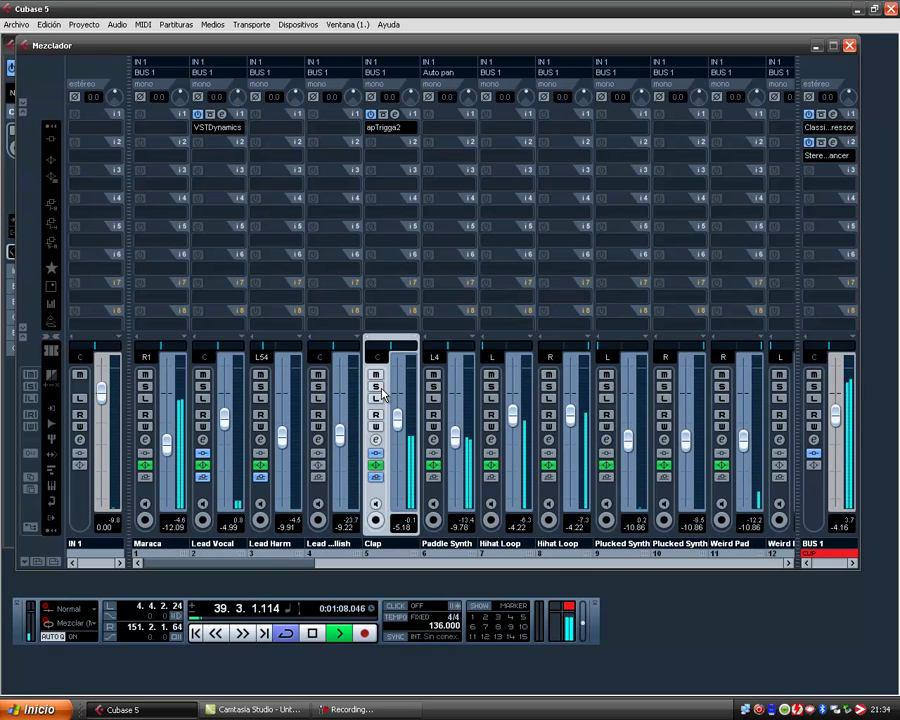
click(395, 116)
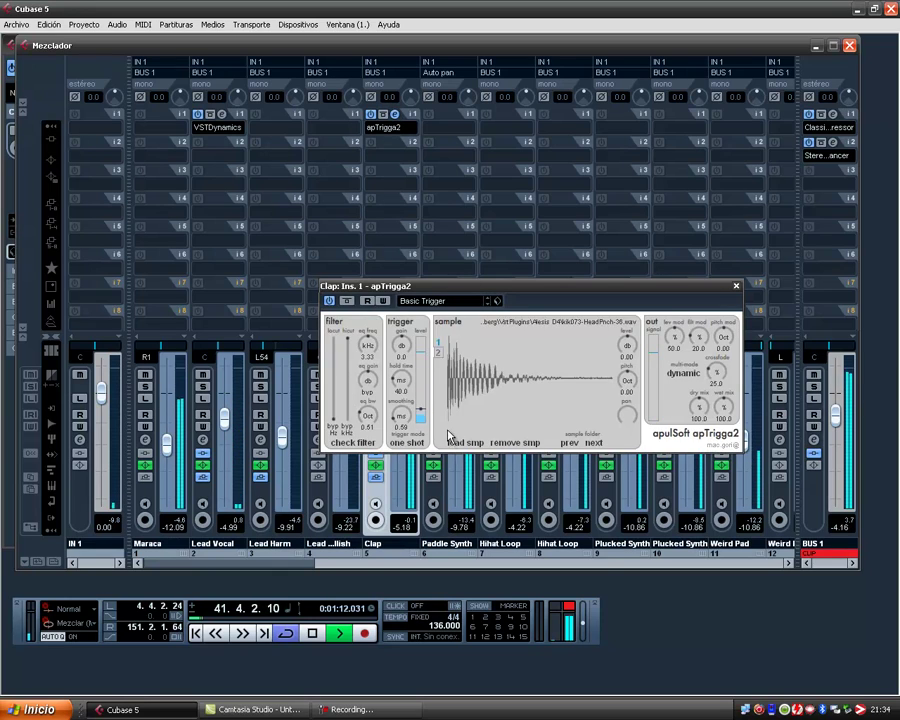
click(737, 287)
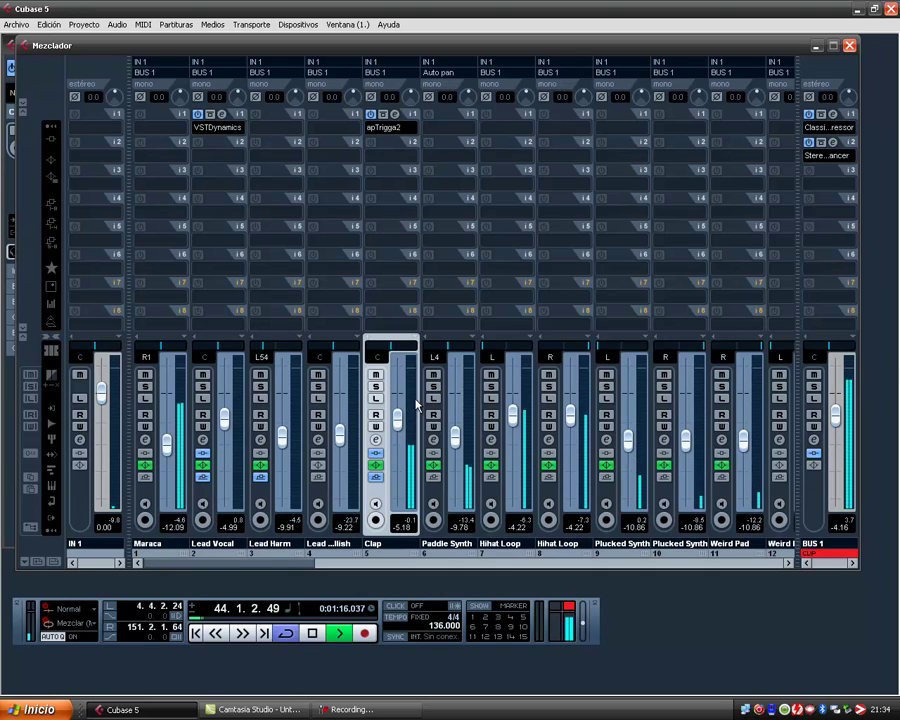
- Solo the Clap channel and load the sample Snr57-WetAgrsv-38.wav from the Alesis D4 folder into its apTrigga2 insert
click(376, 387)
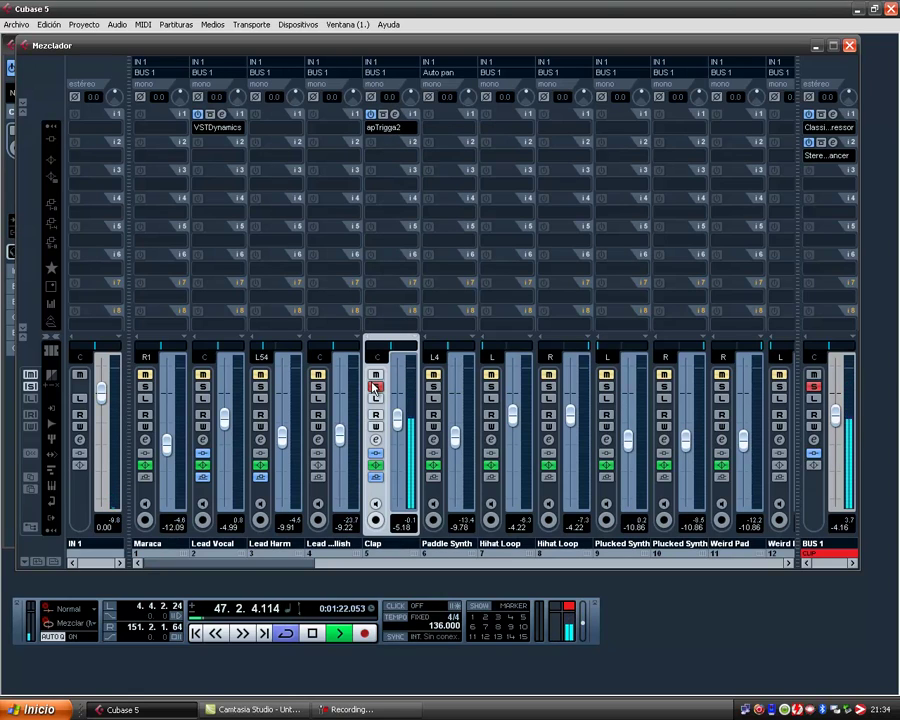
click(396, 118)
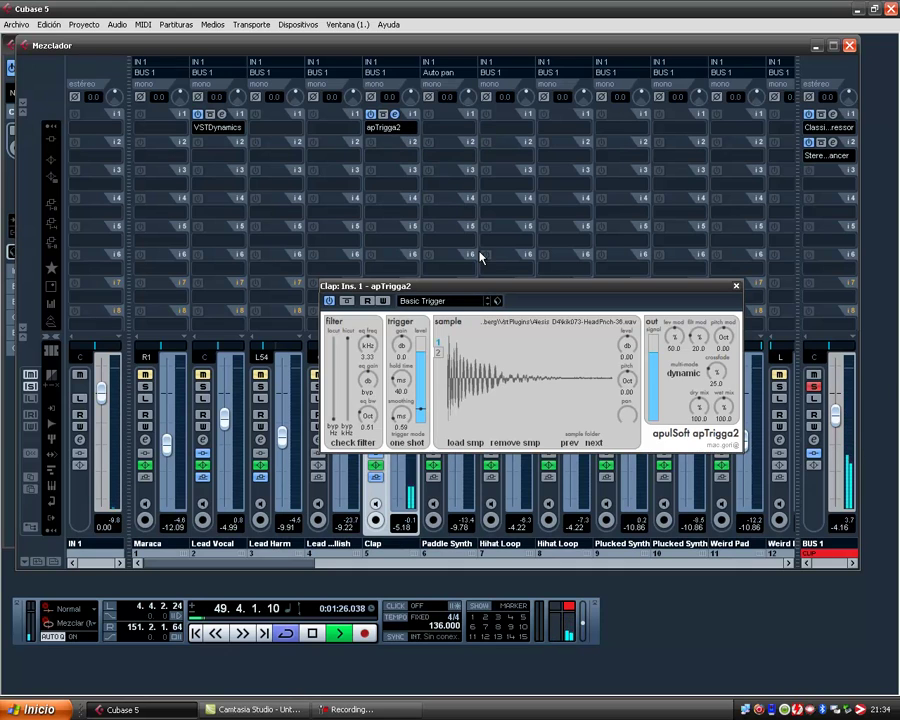
click(460, 442)
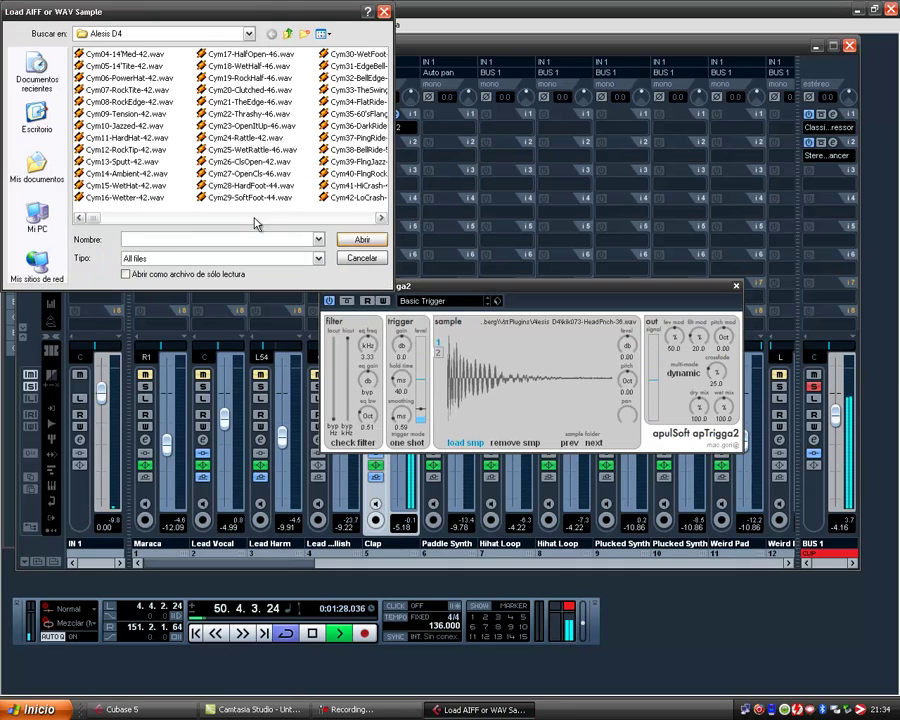
drag(96, 226, 303, 212)
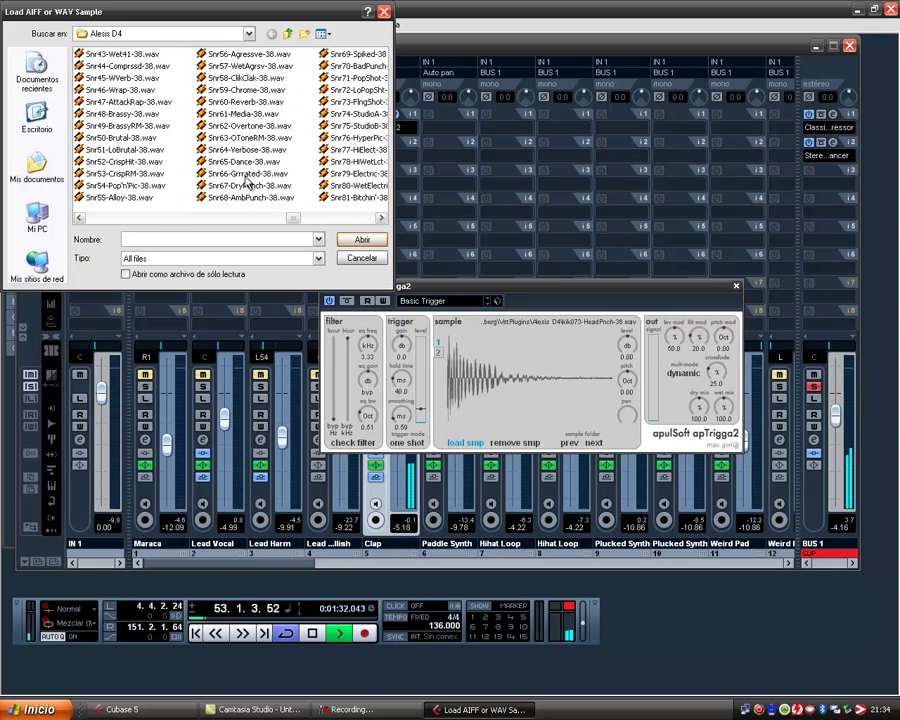
double_click(246, 75)
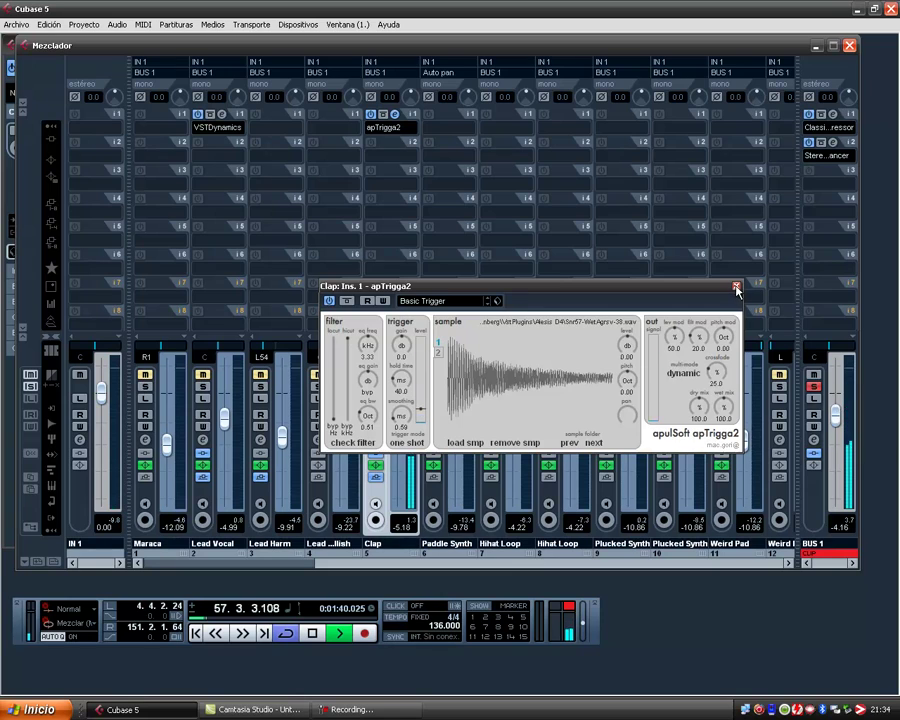
- Load the sample Snr09-MITGate-38.wav from the Alesis D4 folder into the Clap's apTrigga2 and close the plug-in window
click(463, 443)
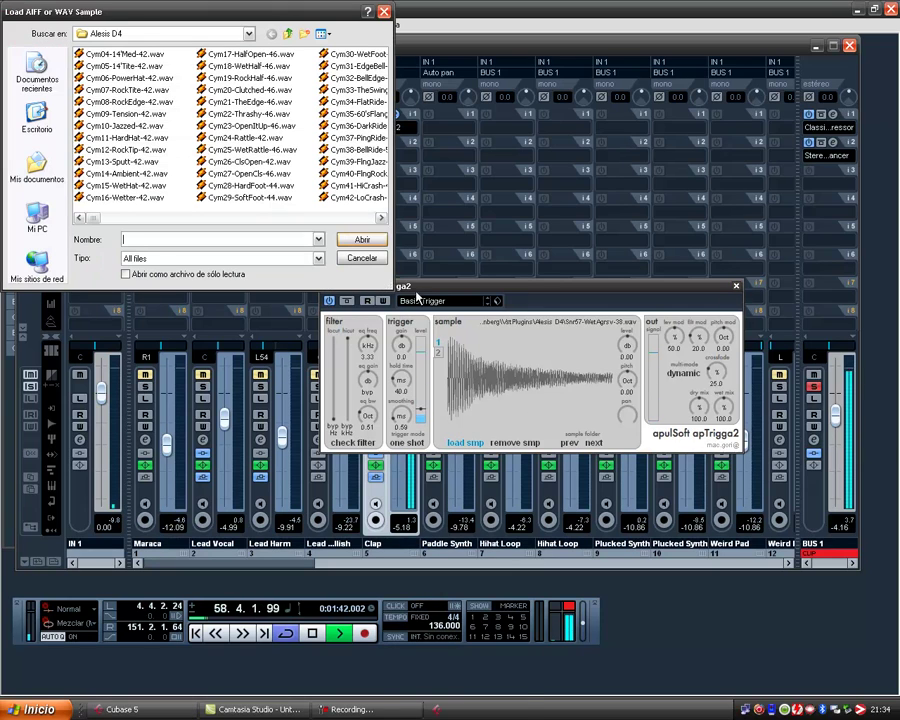
click(331, 217)
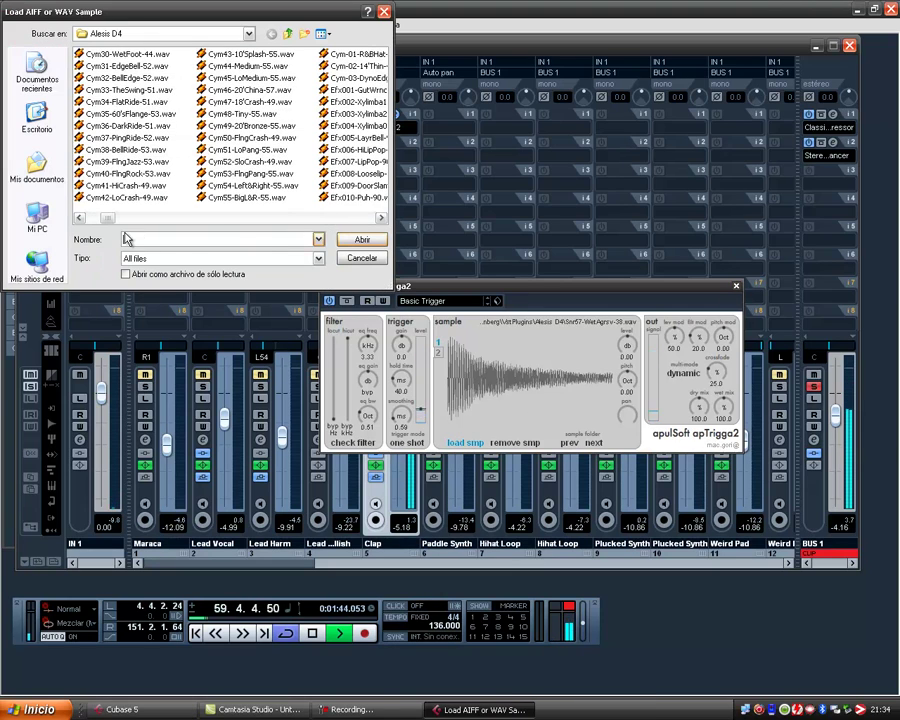
drag(109, 221, 262, 200)
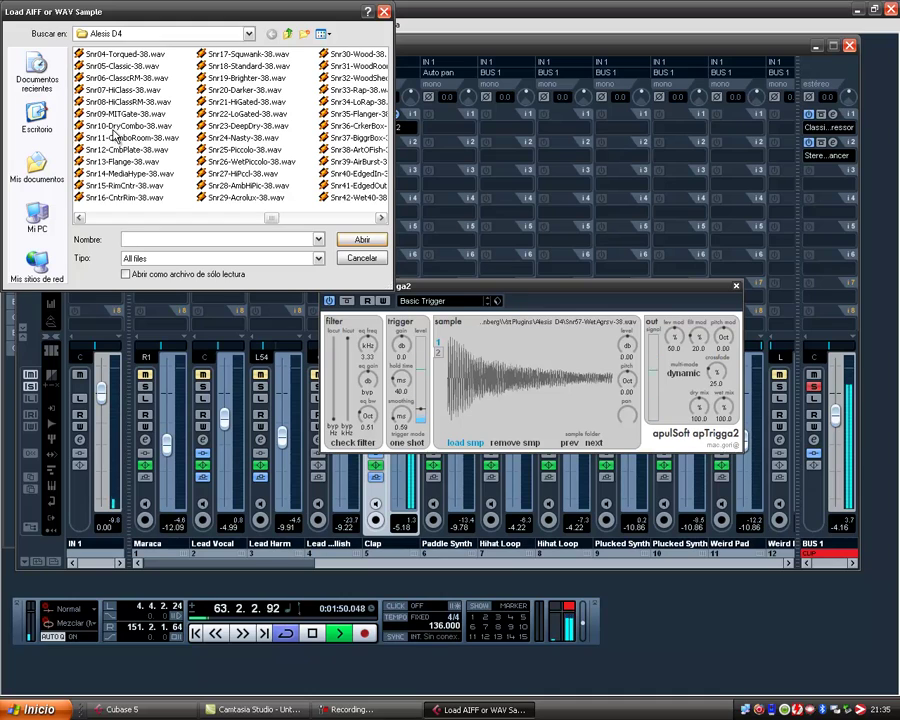
double_click(141, 115)
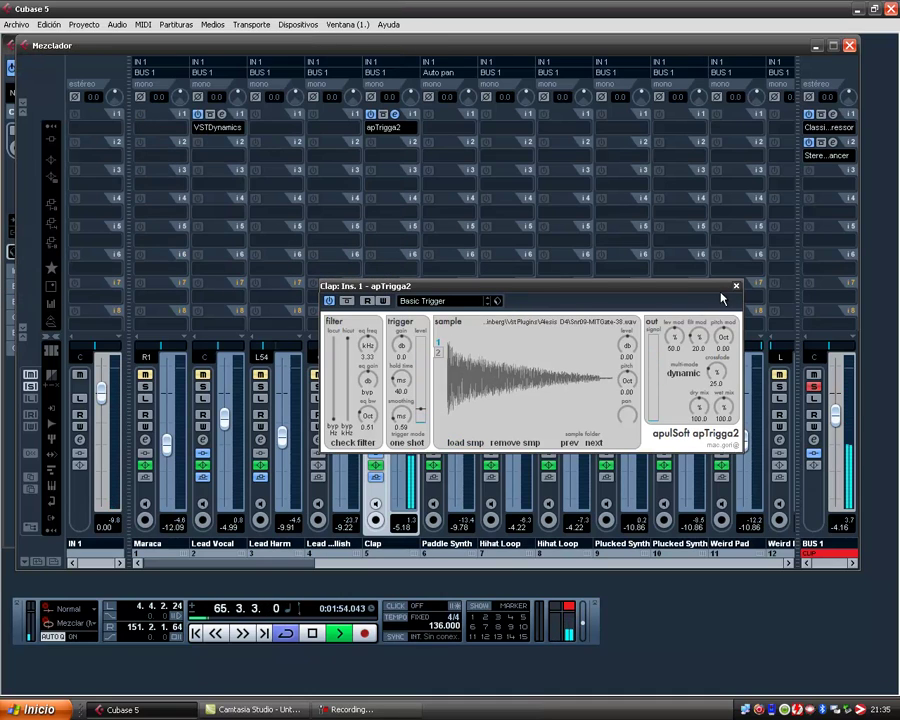
click(736, 286)
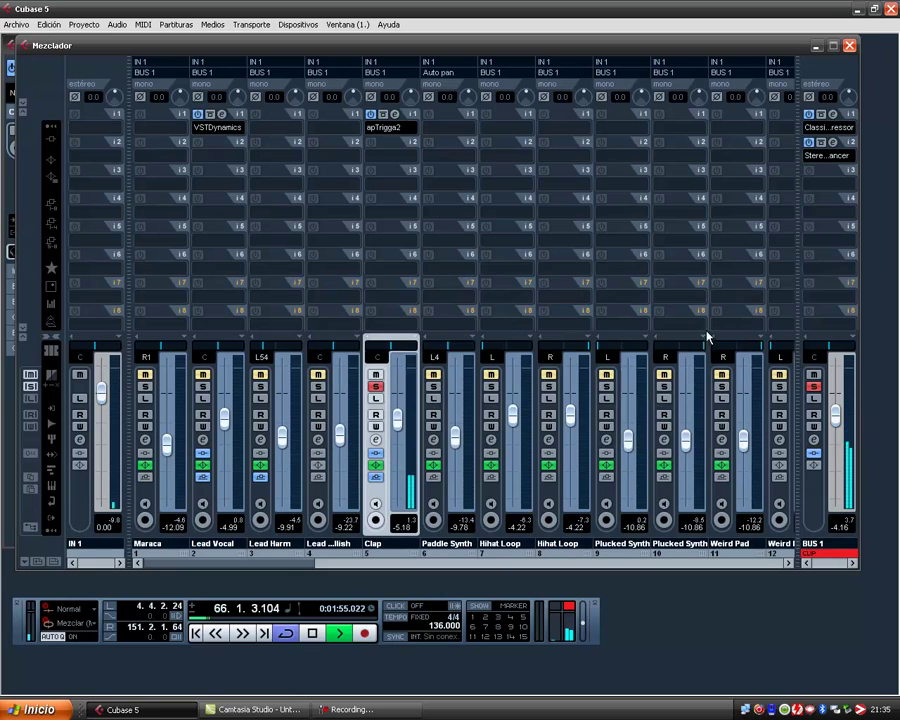
- Unsolo the Clap channel and lower the faders to -6.81 for Clap and -14.81 for Maraca
click(376, 386)
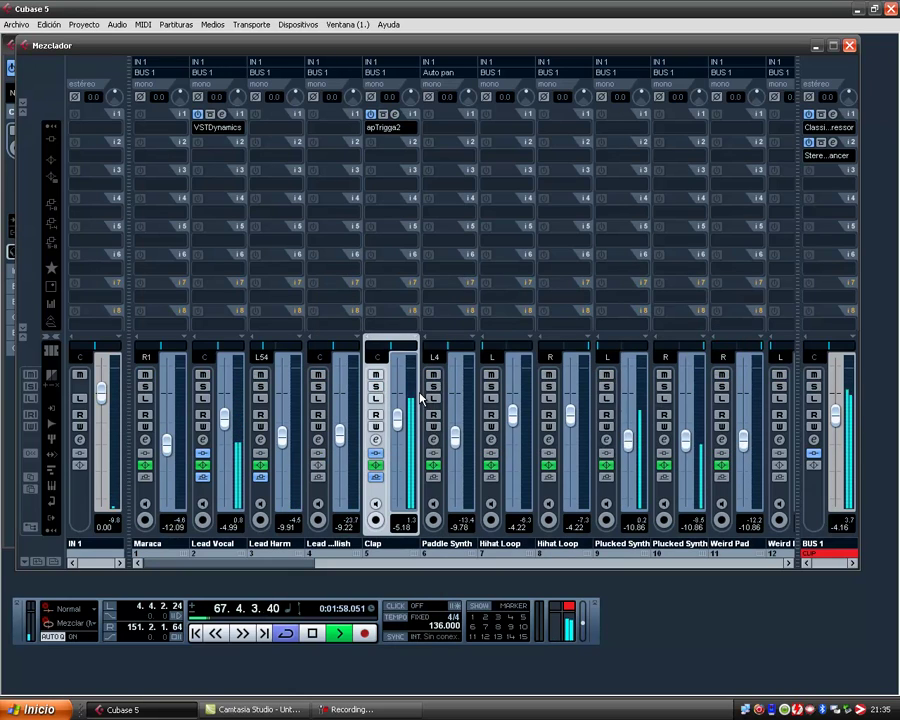
drag(397, 419, 401, 432)
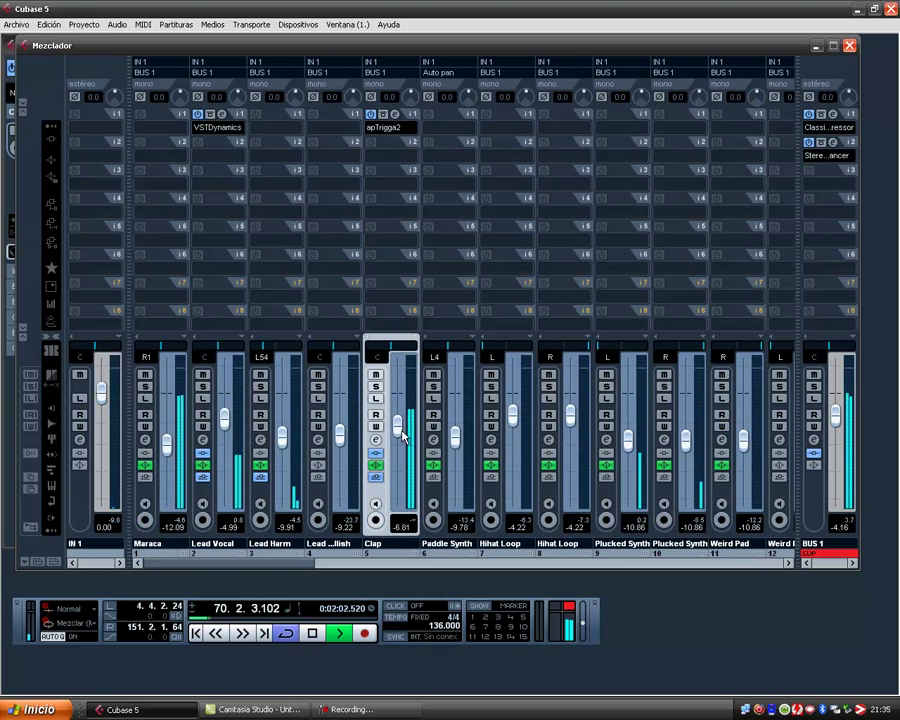
click(833, 114)
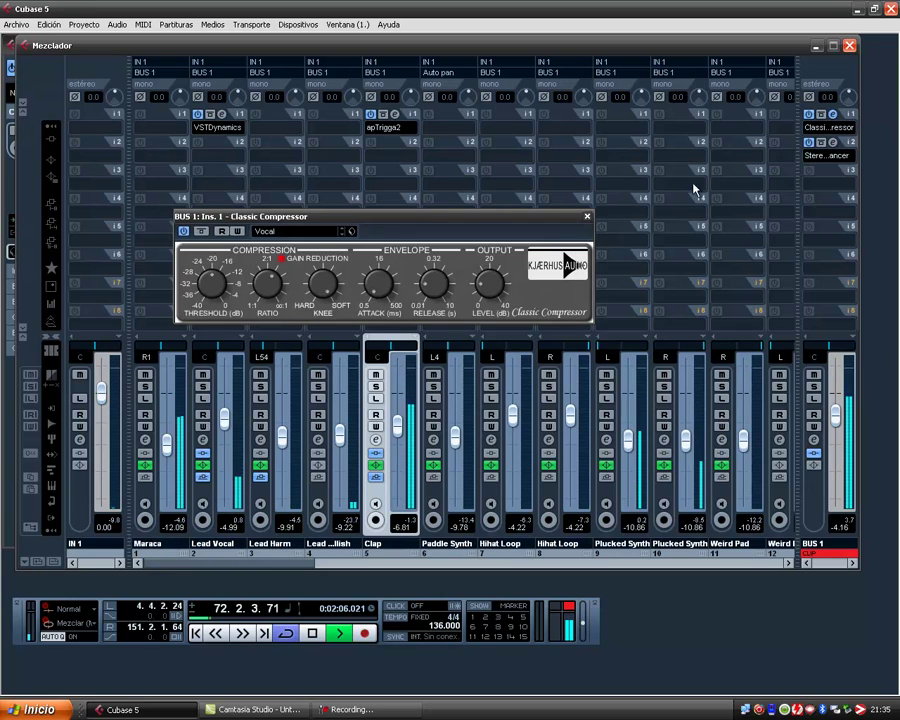
click(587, 216)
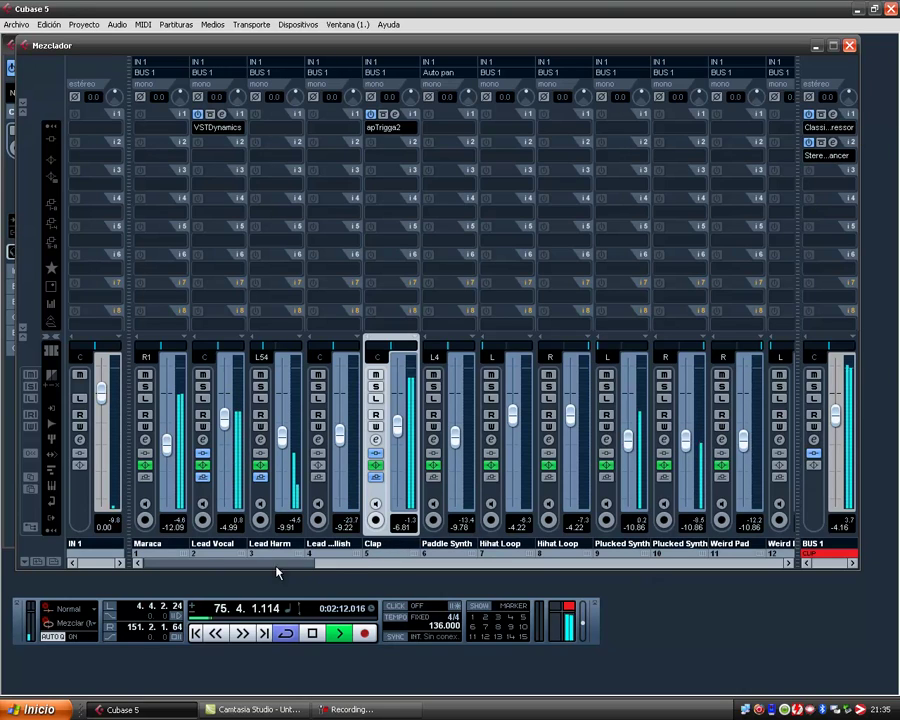
drag(170, 450, 170, 456)
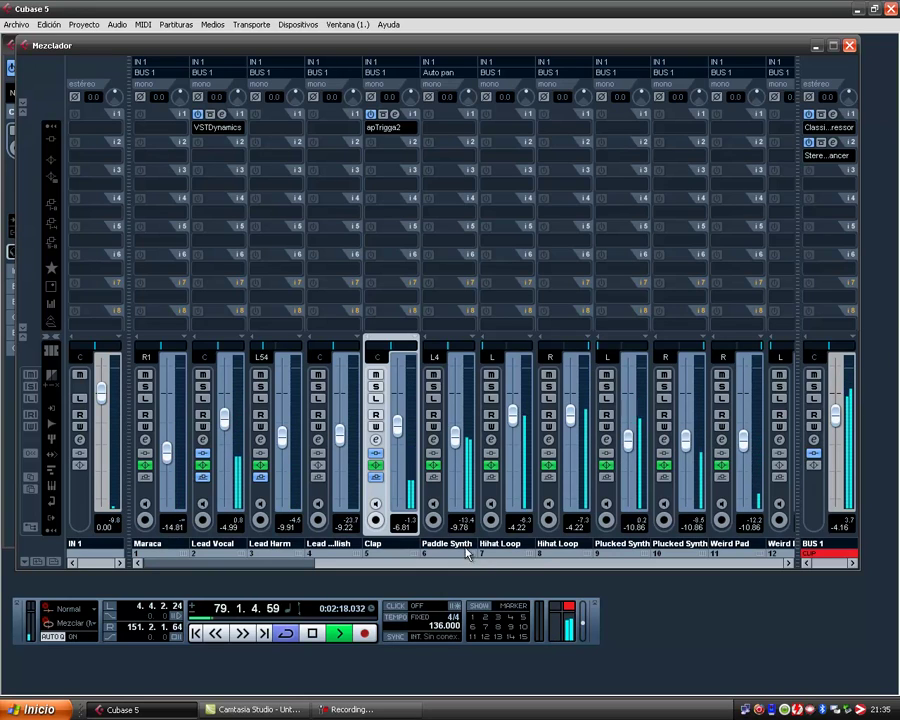
- Solo the two Hihat Loop channels, select both and link them together
click(538, 564)
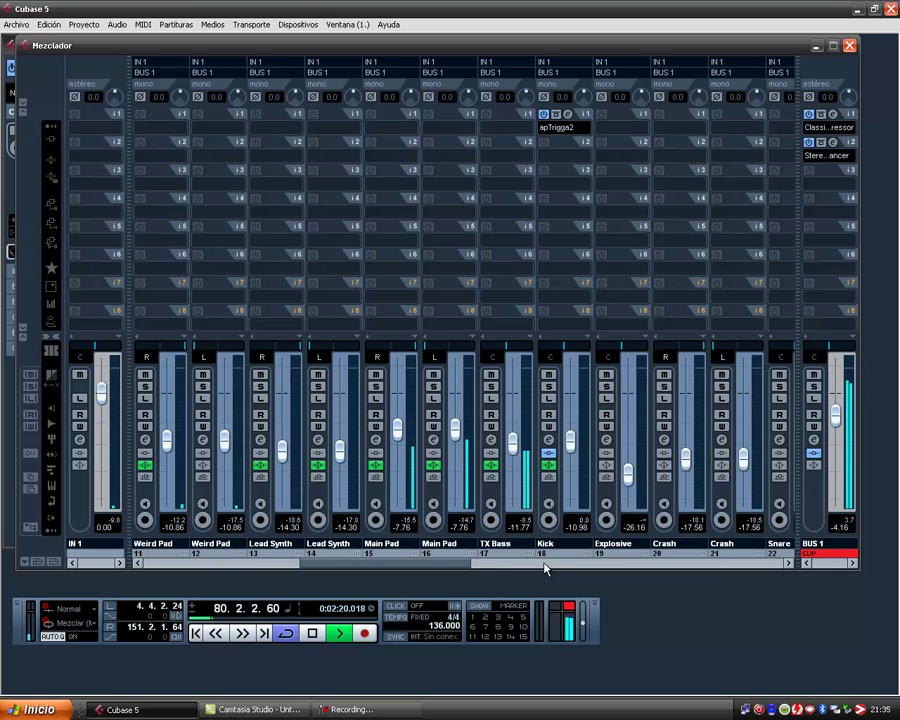
drag(400, 566, 202, 576)
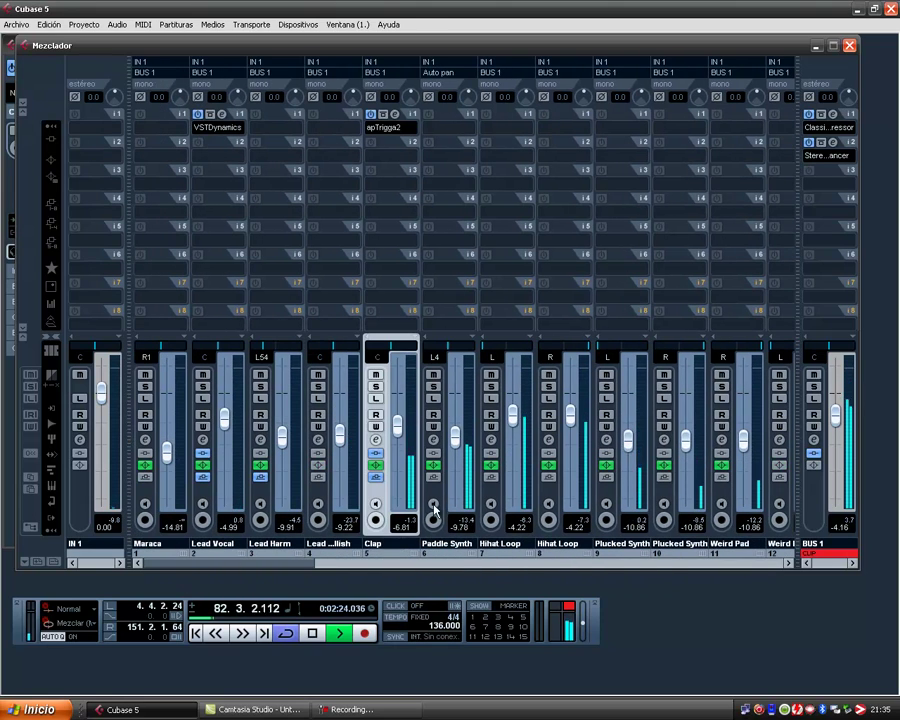
click(515, 399)
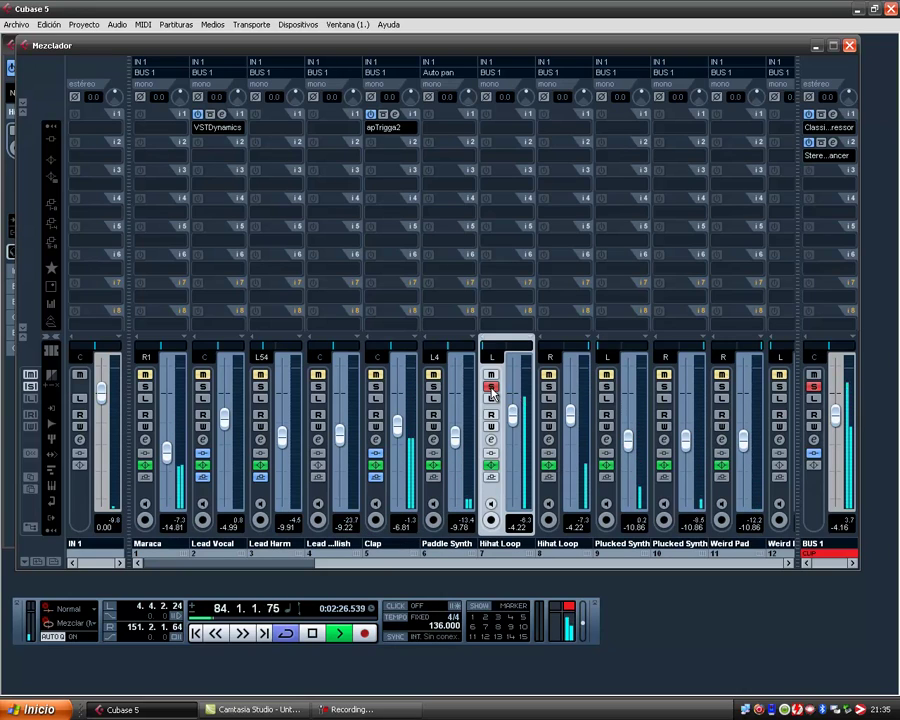
click(548, 386)
click(491, 386)
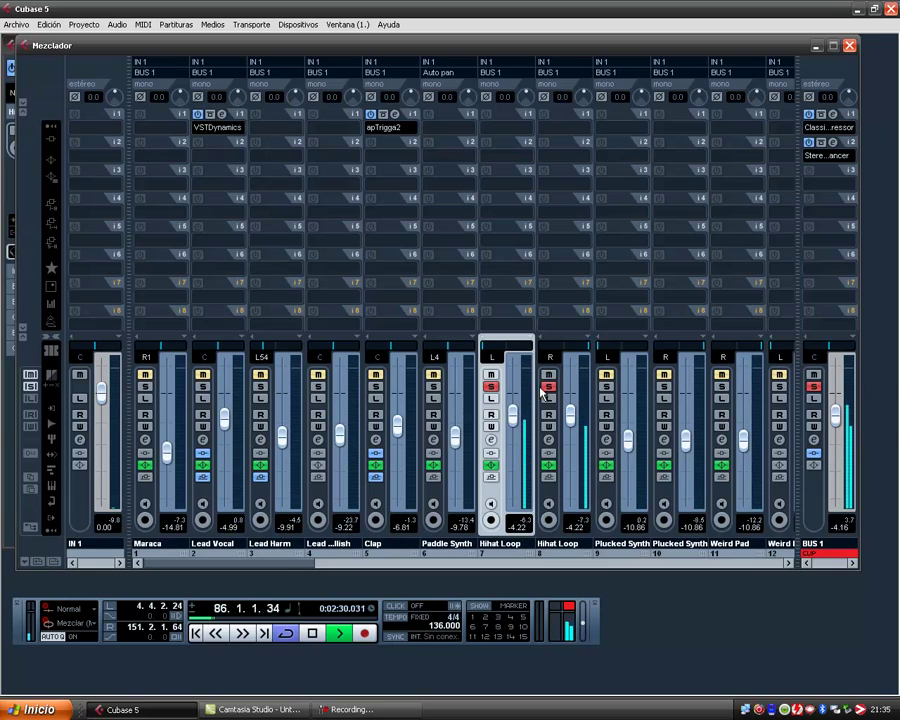
ctrl+click(546, 500)
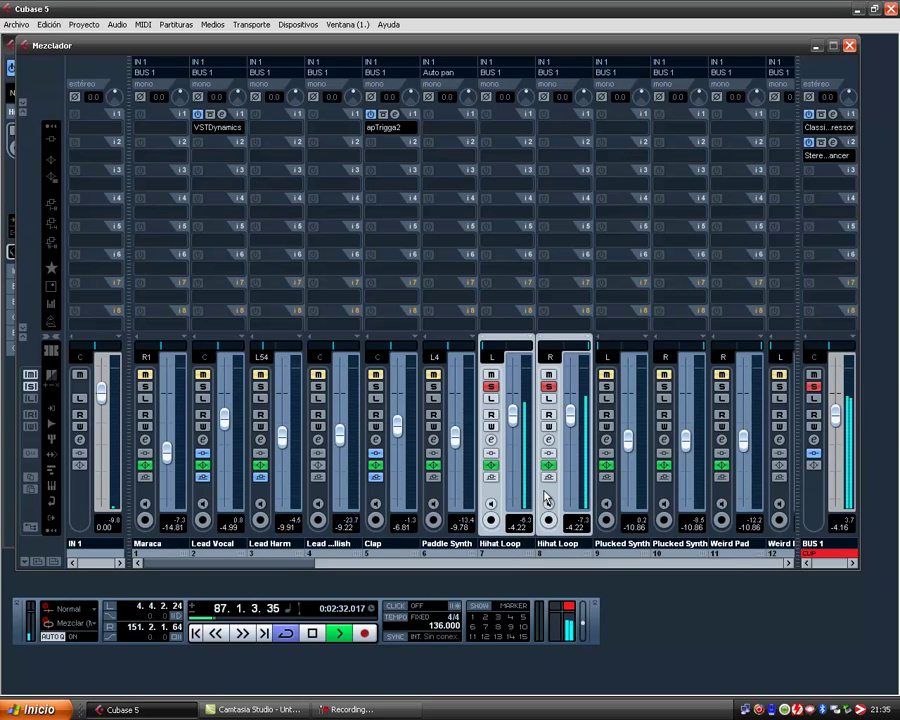
right_click(546, 500)
click(548, 562)
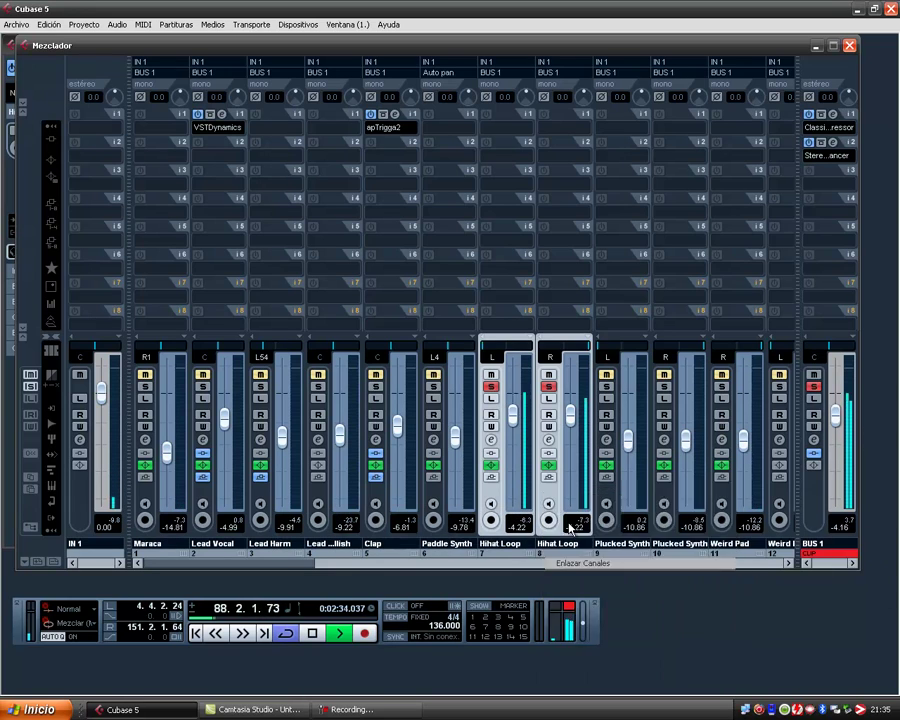
- Show the channel EQ settings in the mixer's extended section and stop playback
click(52, 162)
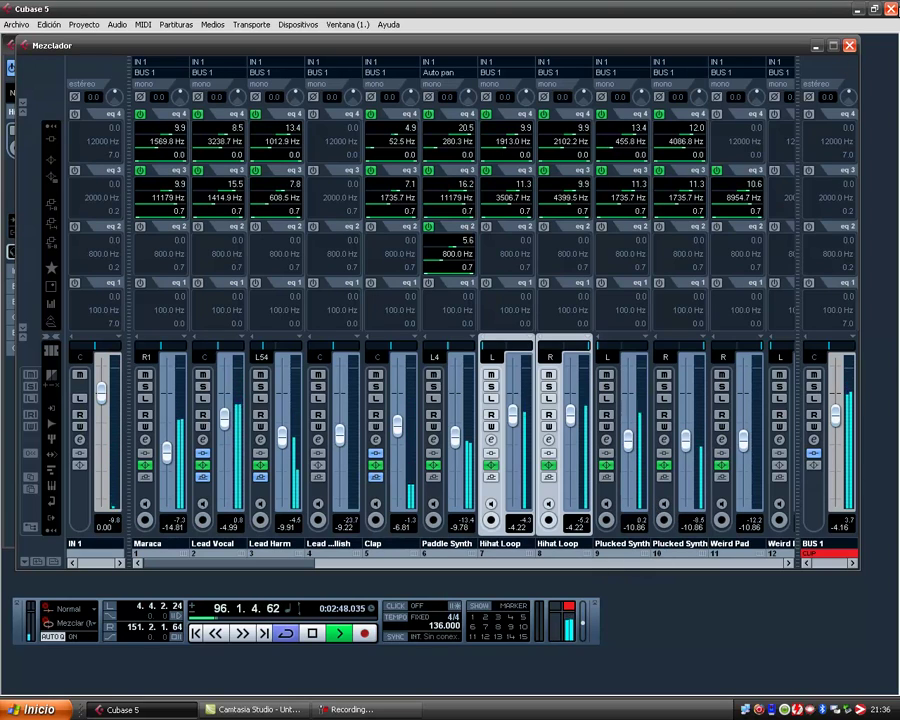
key(space)
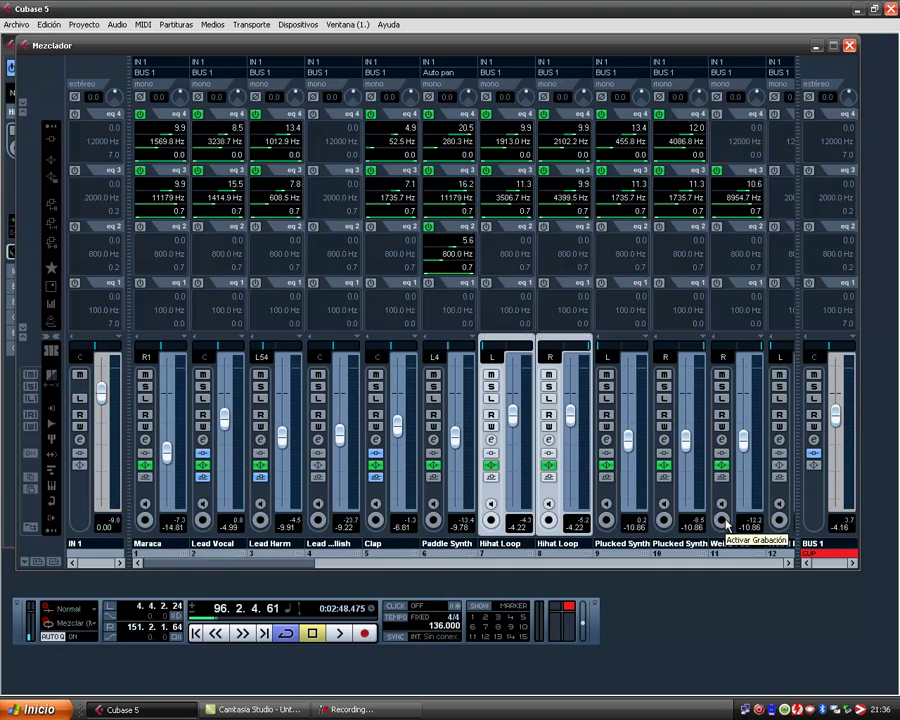
key(F12)
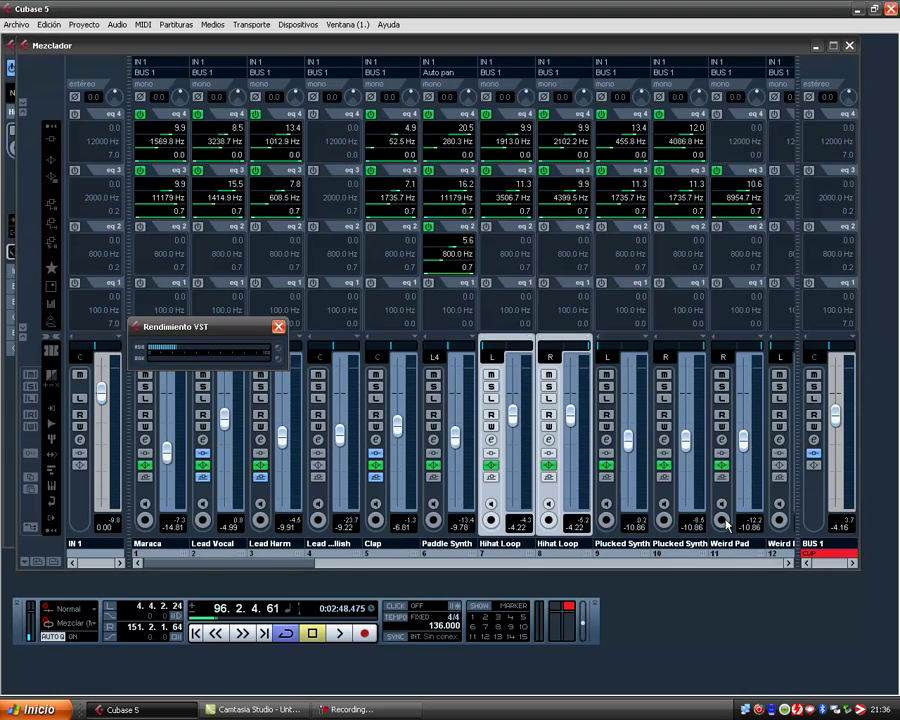
key(F12)
key(F11)
key(F11)
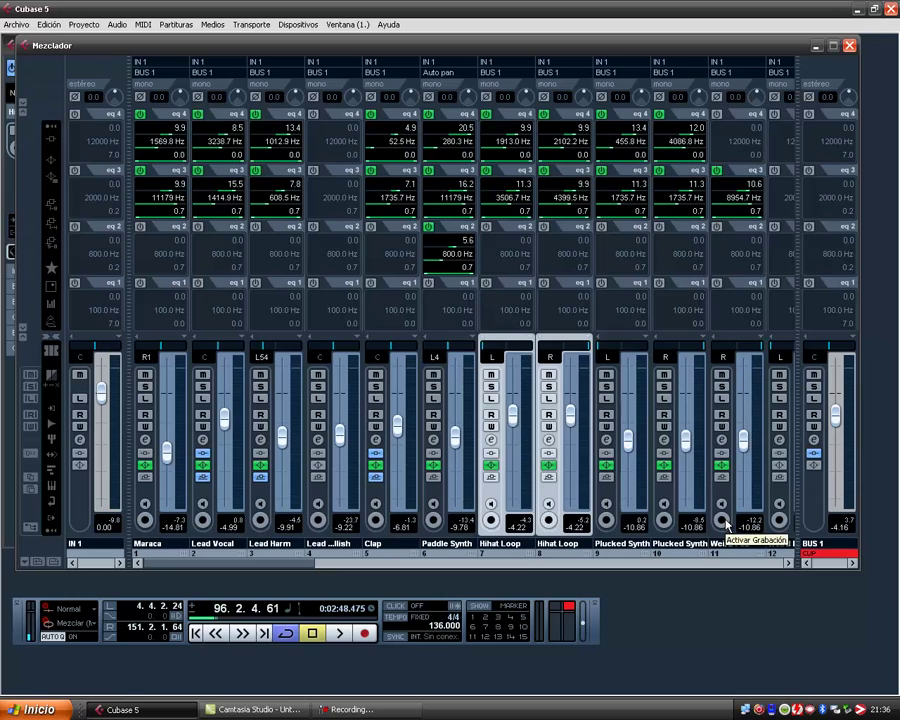